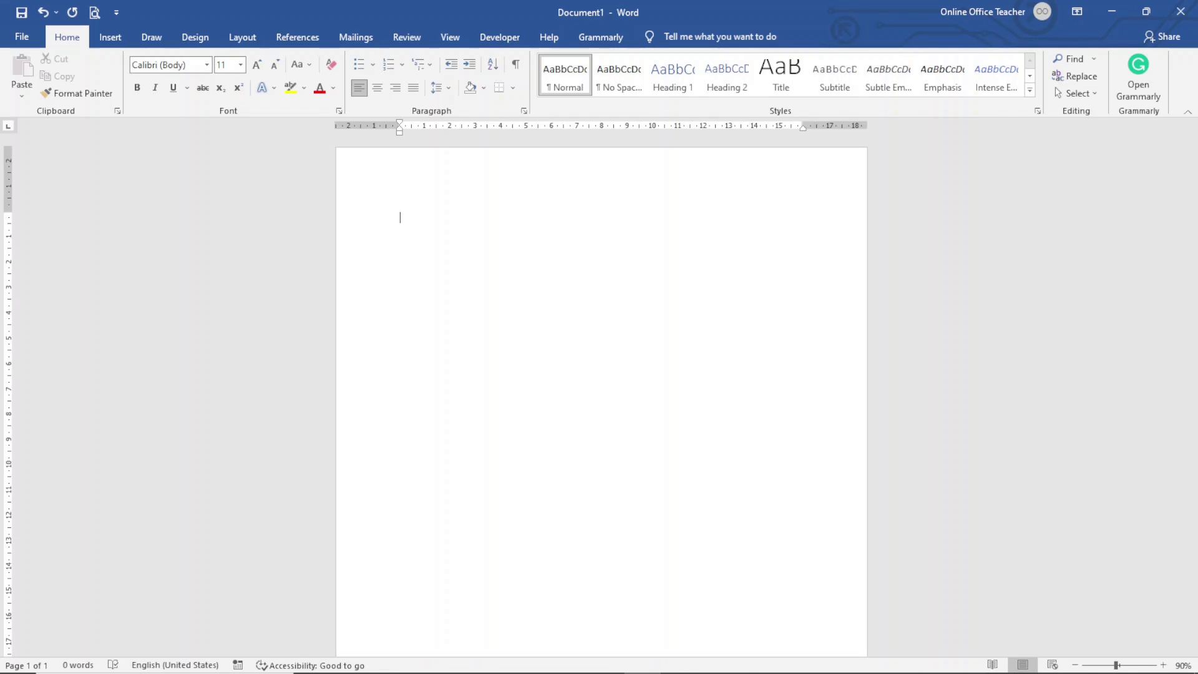
Step: Type the heading 'School Registration Form' followed by the school's P. O. Box address and phone number lines
text(chool )
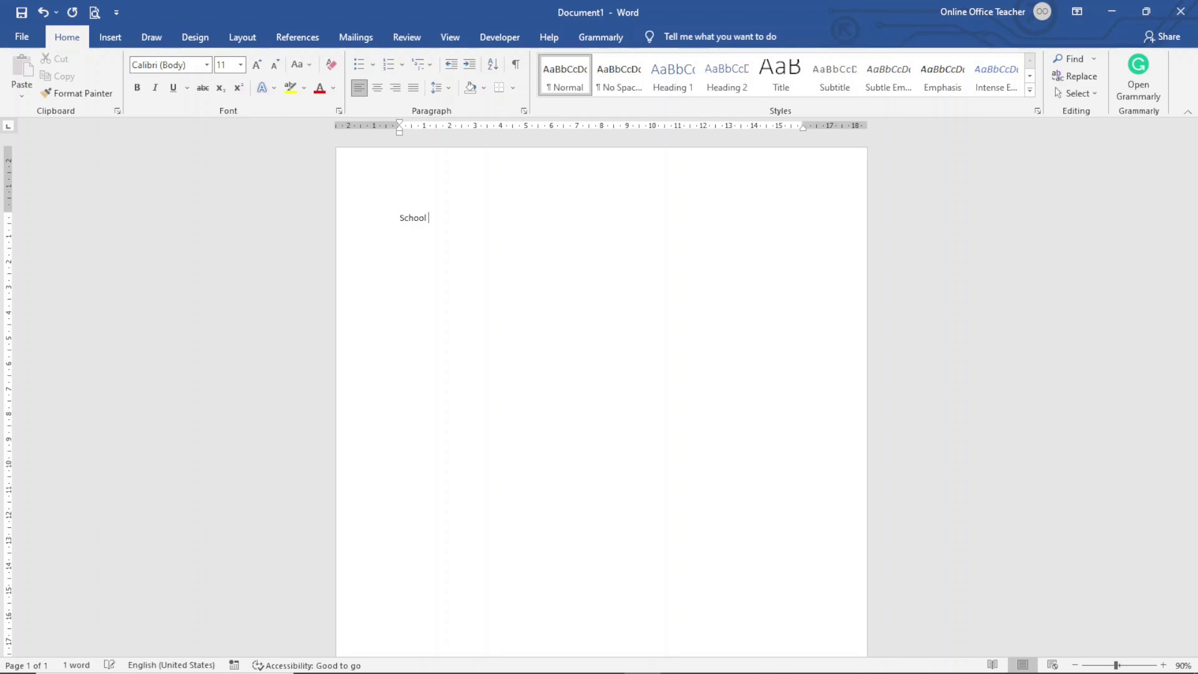
text(Registration Form)
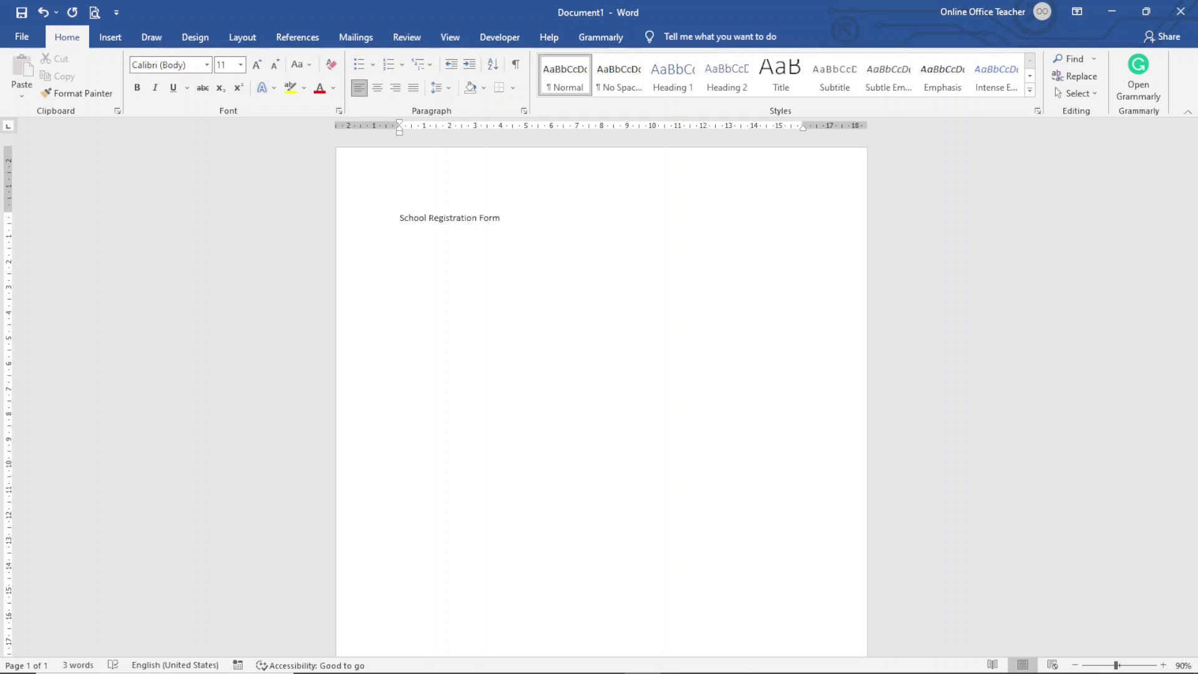
key(Return)
text(P. O. Box)
text( 00121)
text(, Tamale )
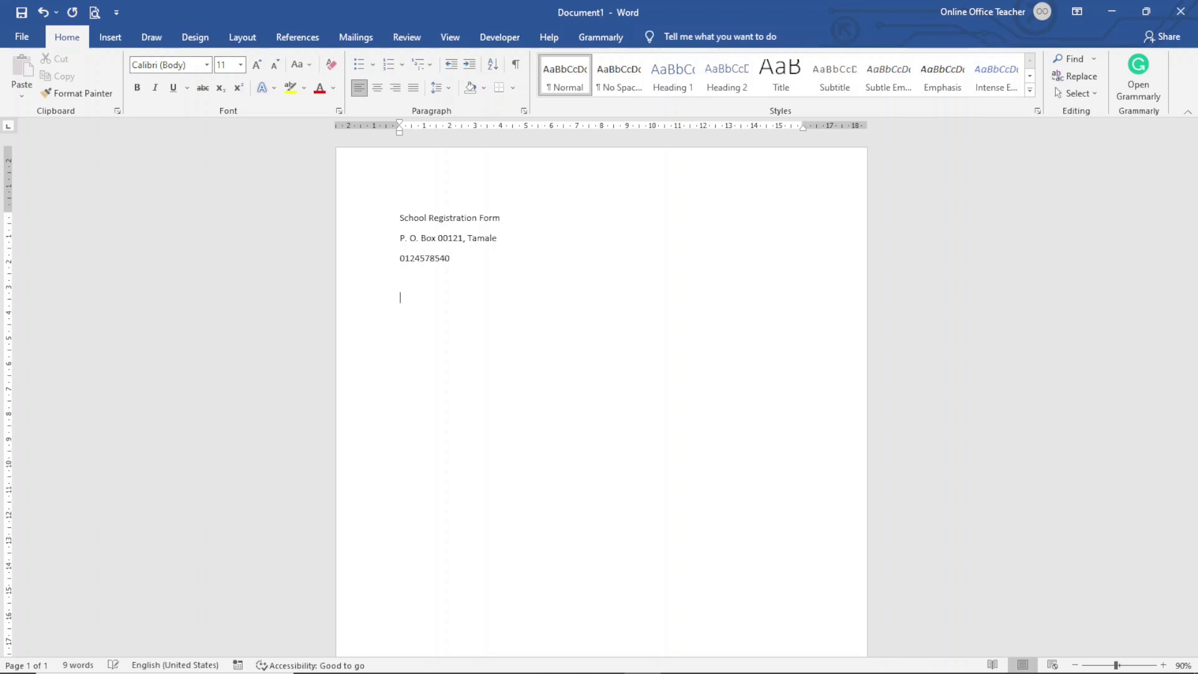
key(Return)
key(Return)
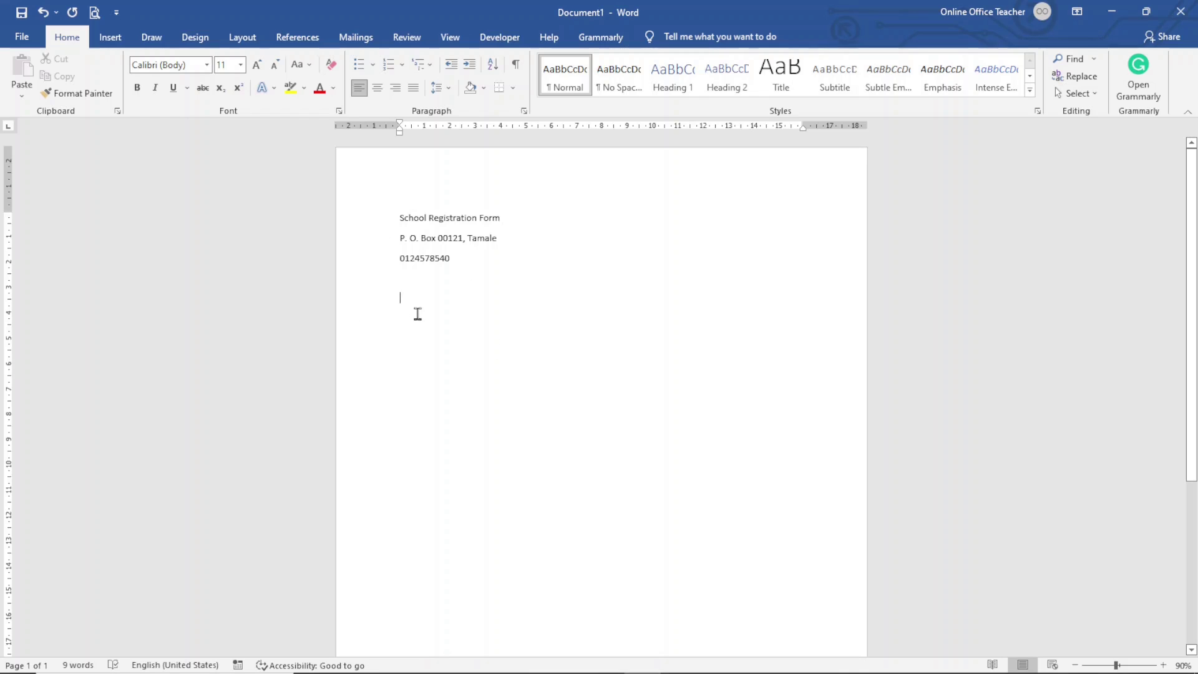
Step: Insert a 4×3 table and merge its first row into a 'Personal Information' header
click(117, 42)
click(115, 74)
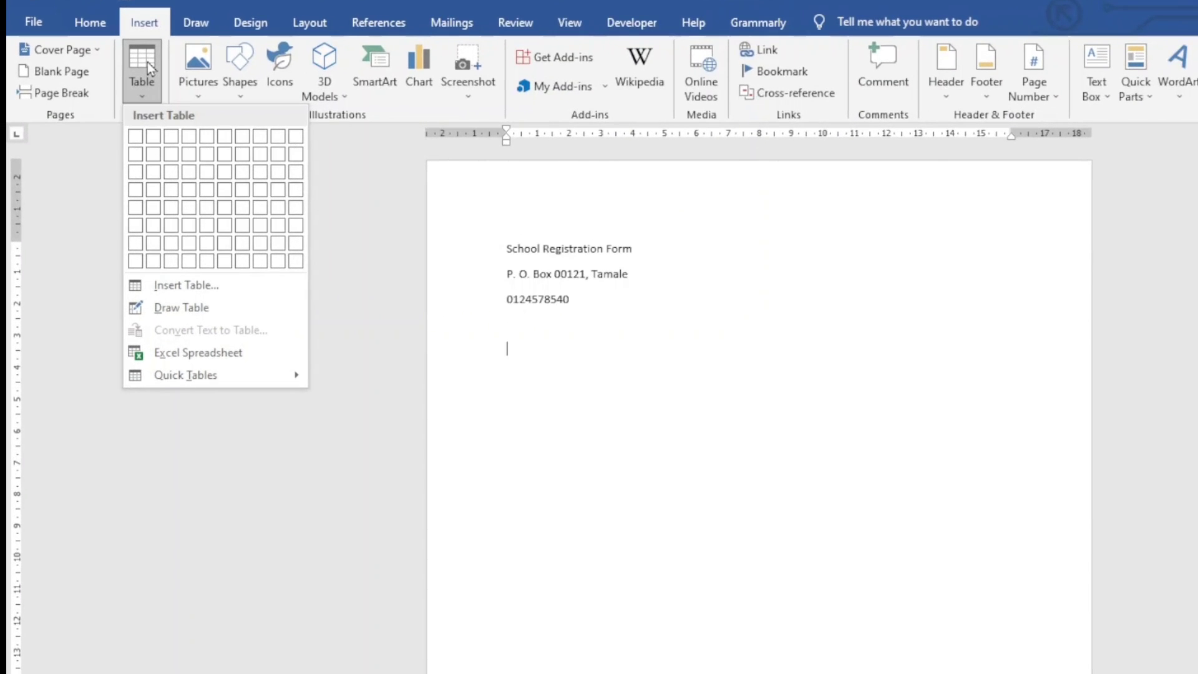
click(192, 169)
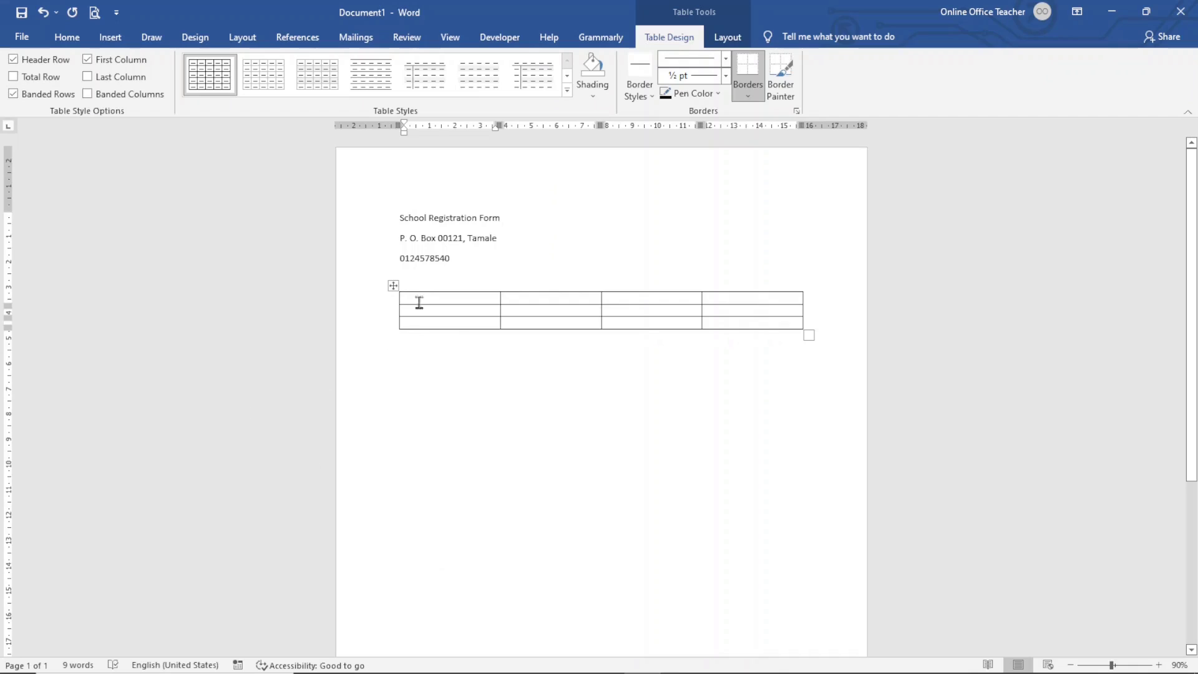
drag(419, 299, 730, 289)
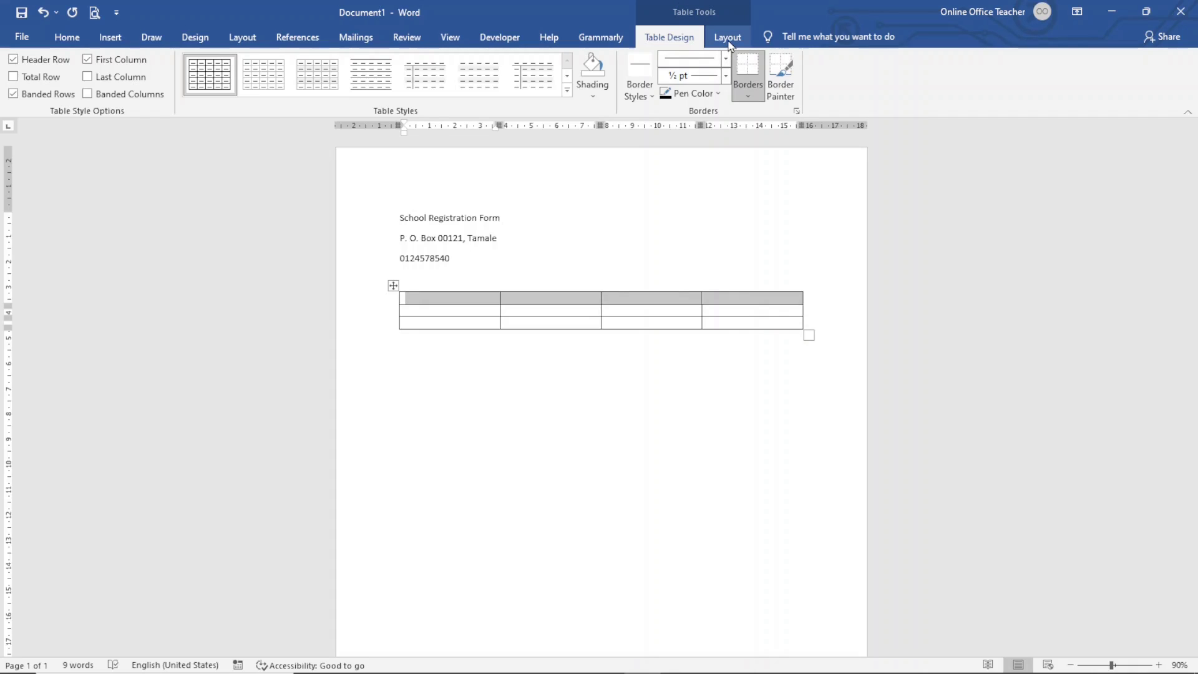
click(728, 39)
click(395, 94)
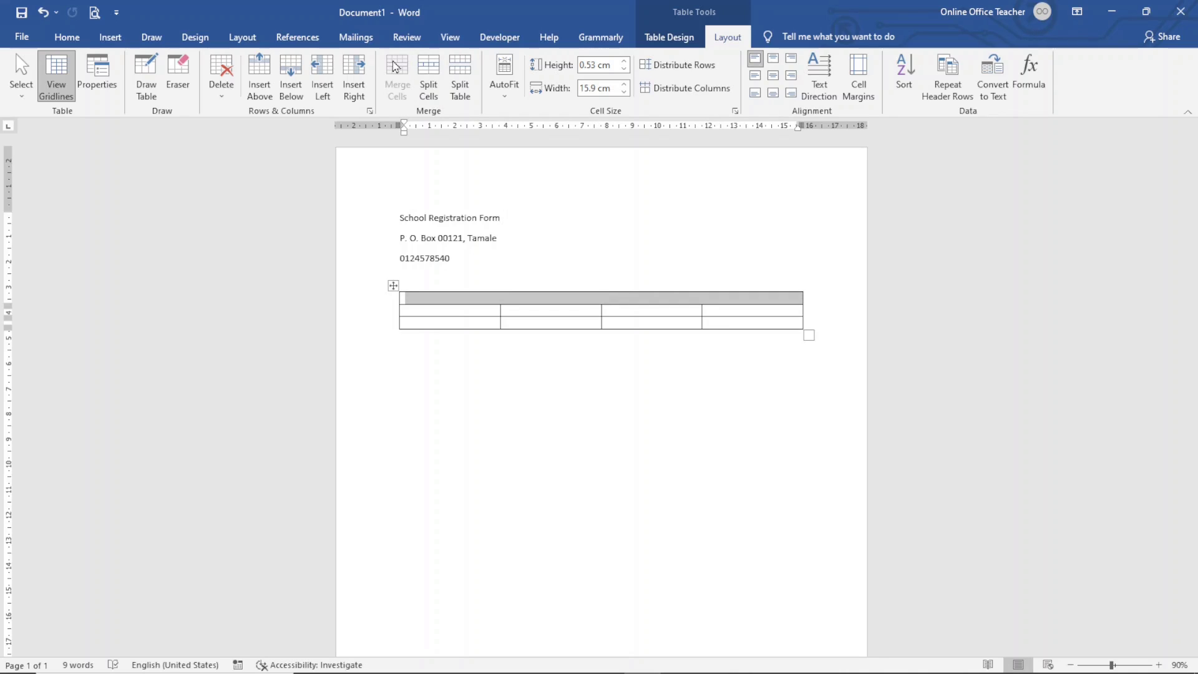
text(Personal Information)
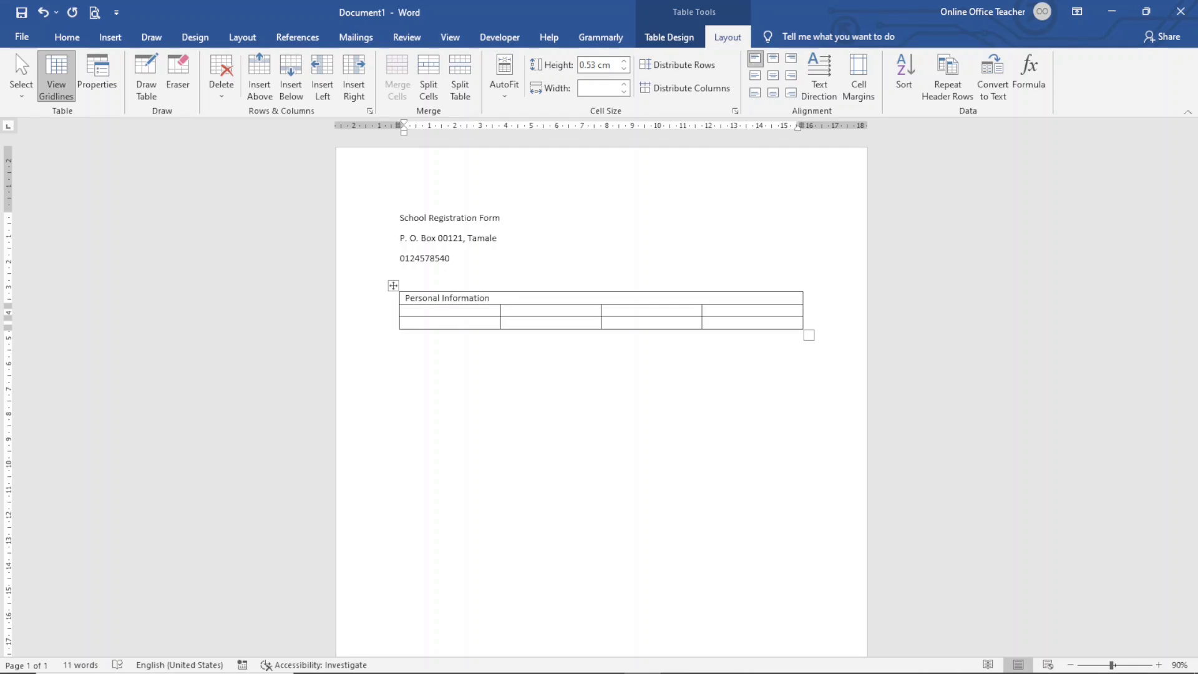
Step: Label row 2 'Name' and merge the three cells beside it into one answer cell
click(424, 310)
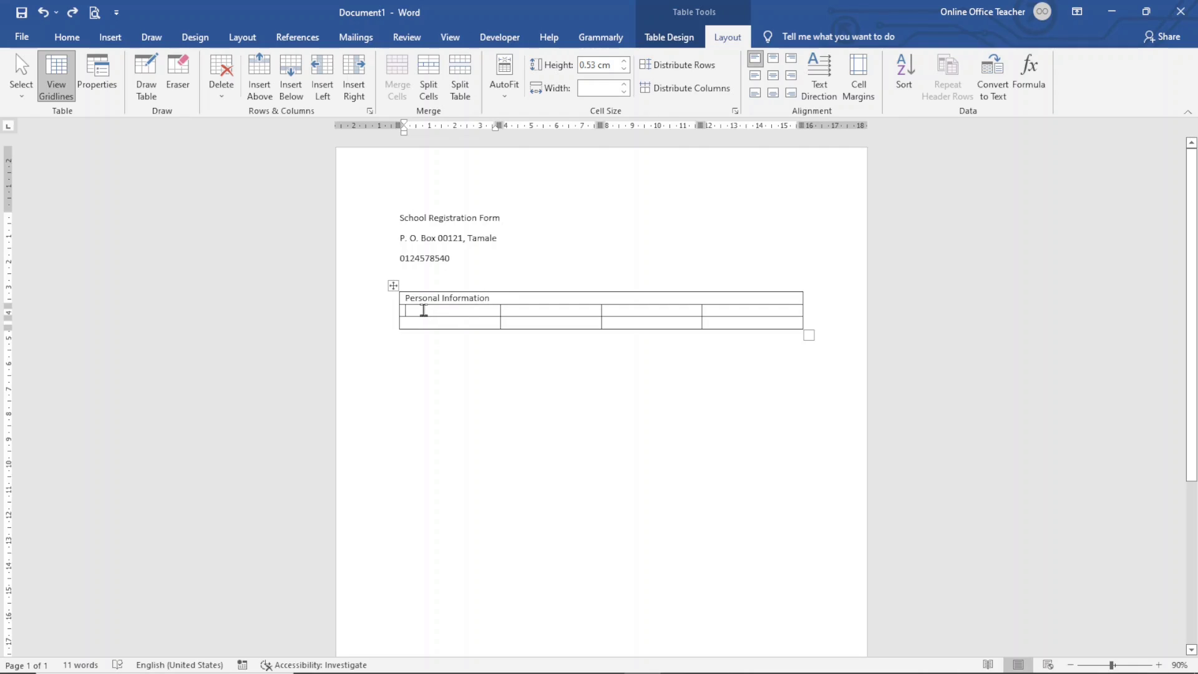
text(Name)
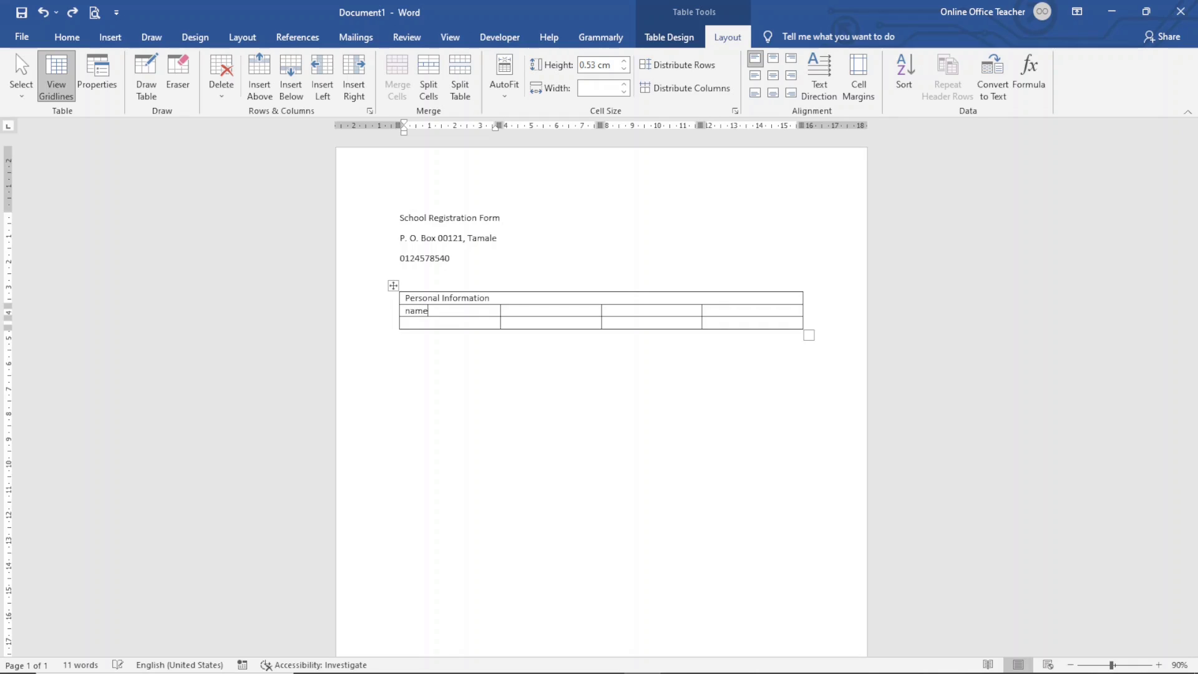
drag(521, 310, 718, 313)
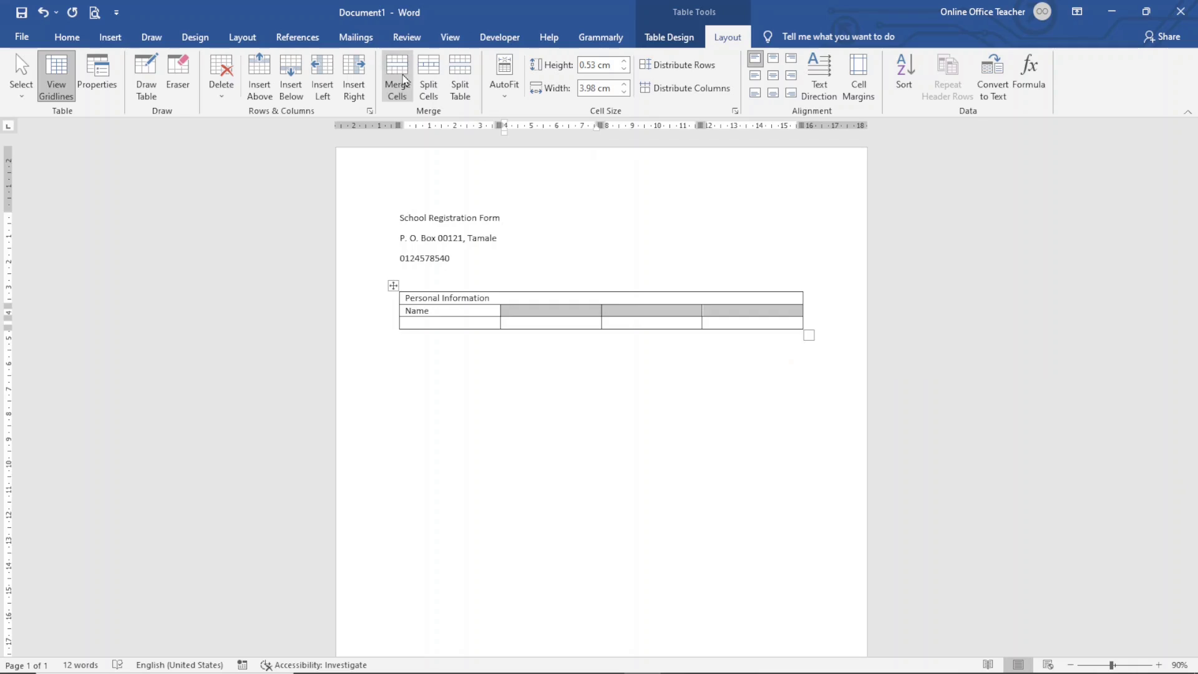
click(400, 78)
Step: Add 'Gender' and 'Date of Birth' labels in row 3, plus an empty line below the table
click(439, 321)
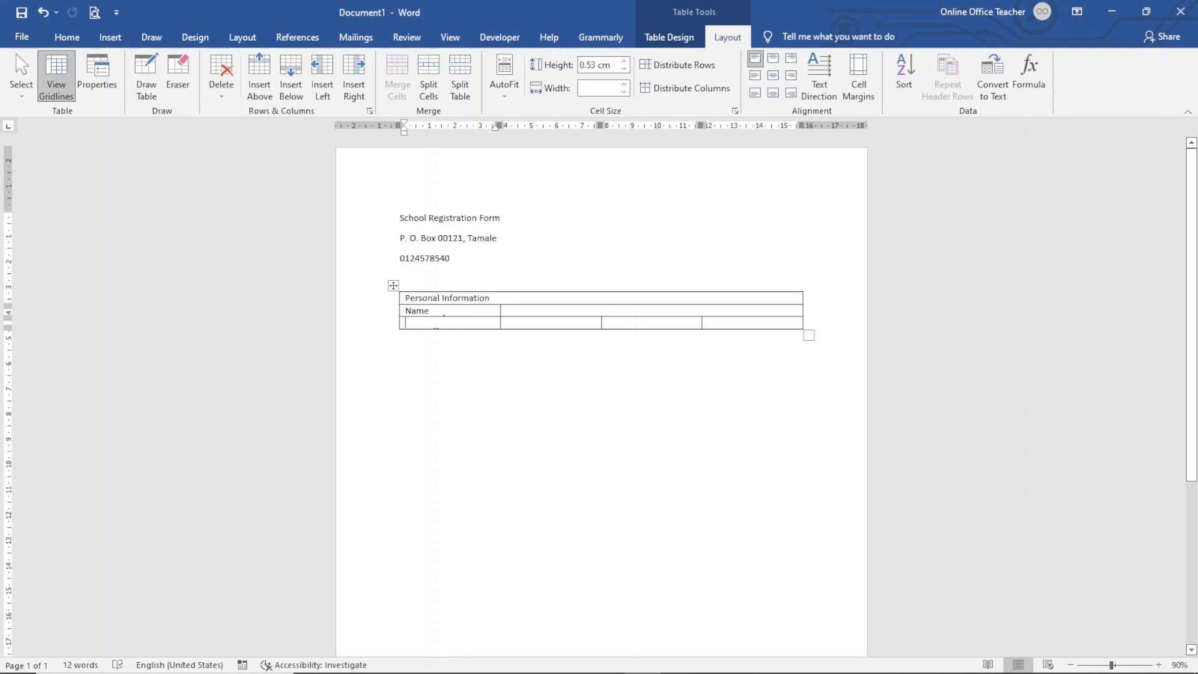
text(gender)
click(634, 319)
text(date of)
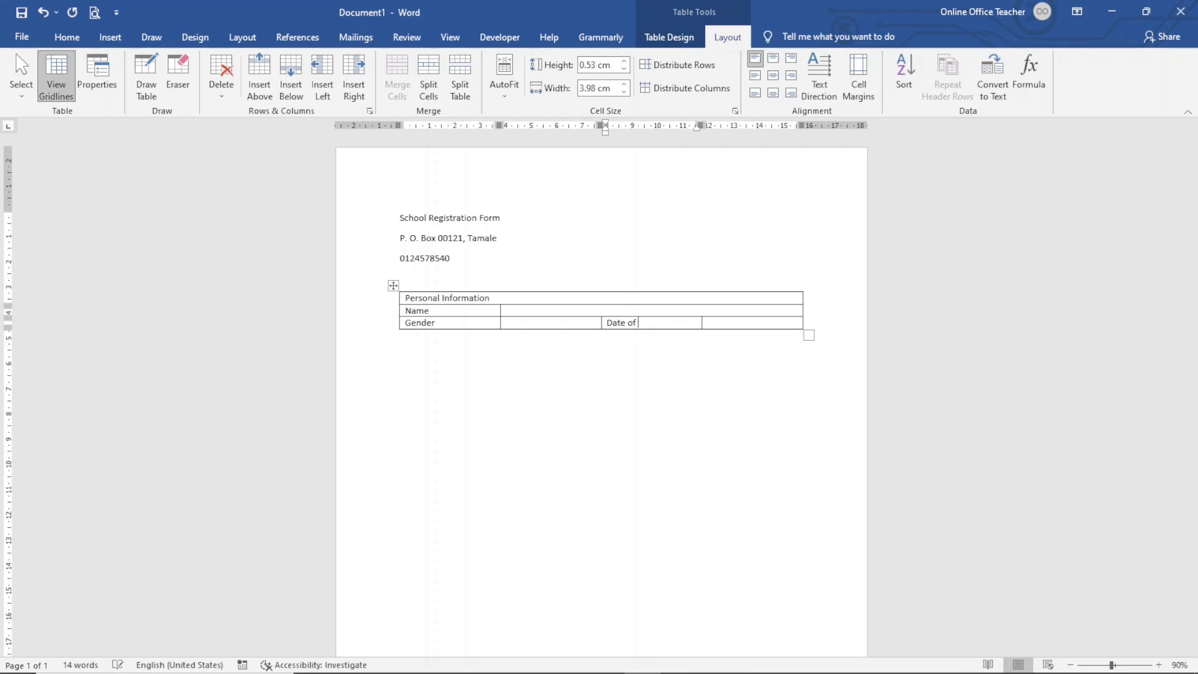
text( b)
click(471, 396)
key(Return)
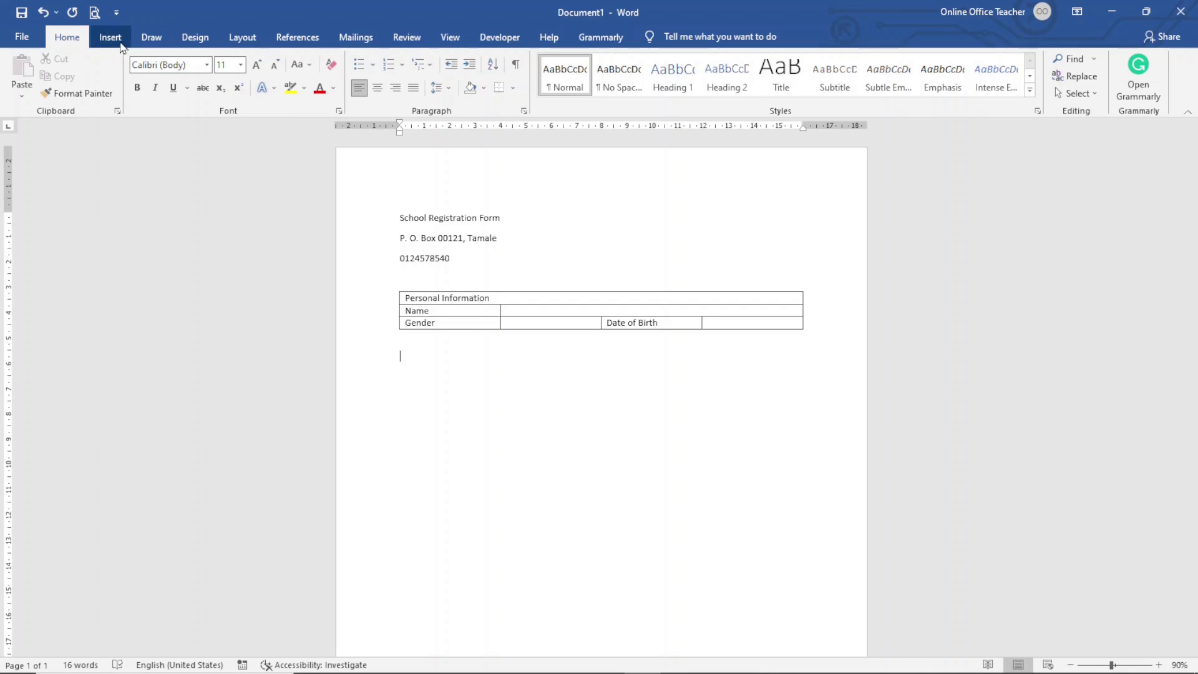
click(116, 41)
Step: Insert a 2×4 table below and merge its first row into a 'Contact Information' header
click(108, 78)
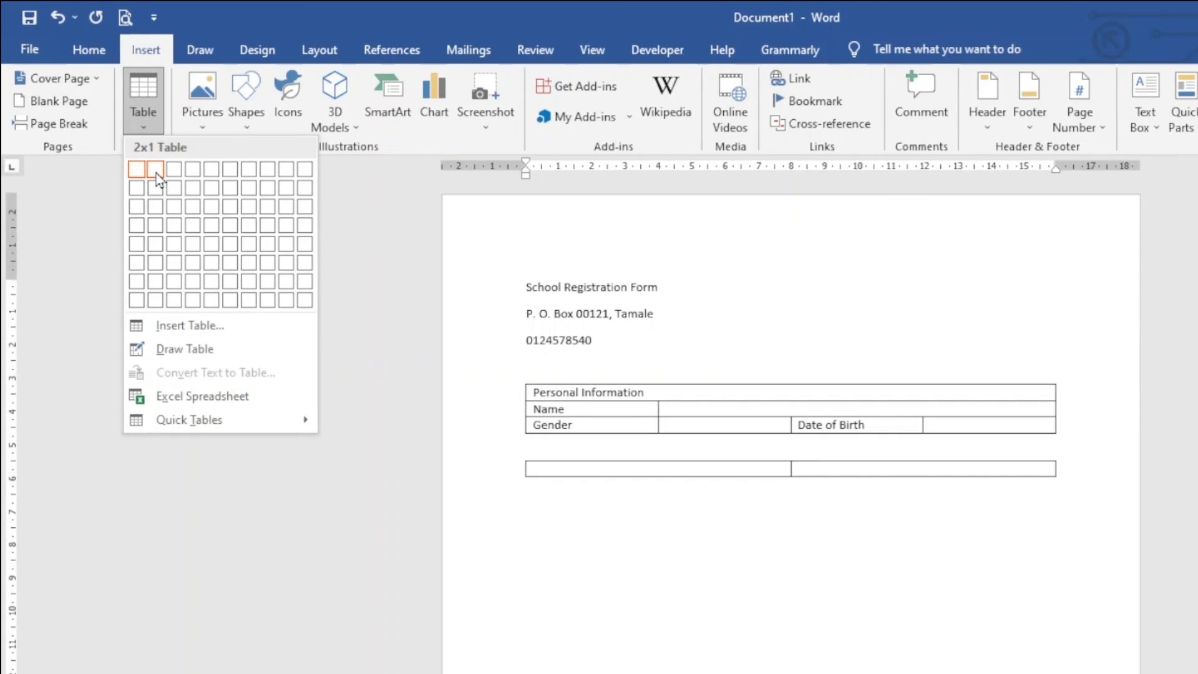
click(159, 226)
drag(579, 469, 847, 469)
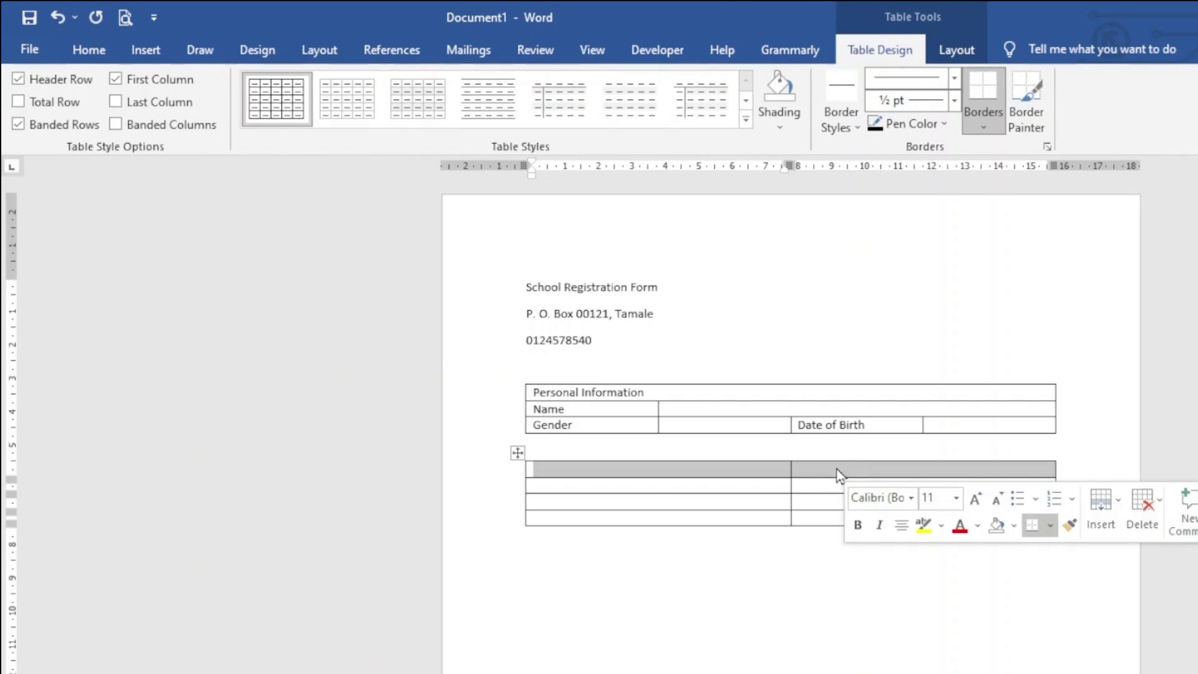
click(956, 49)
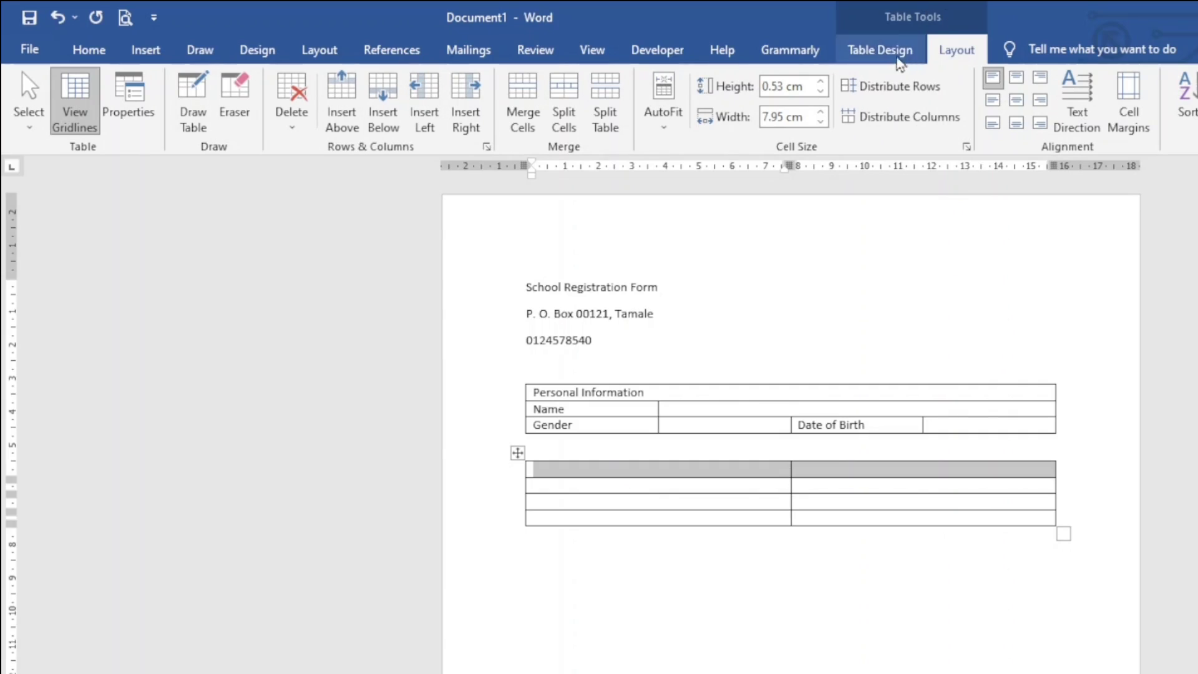
click(523, 100)
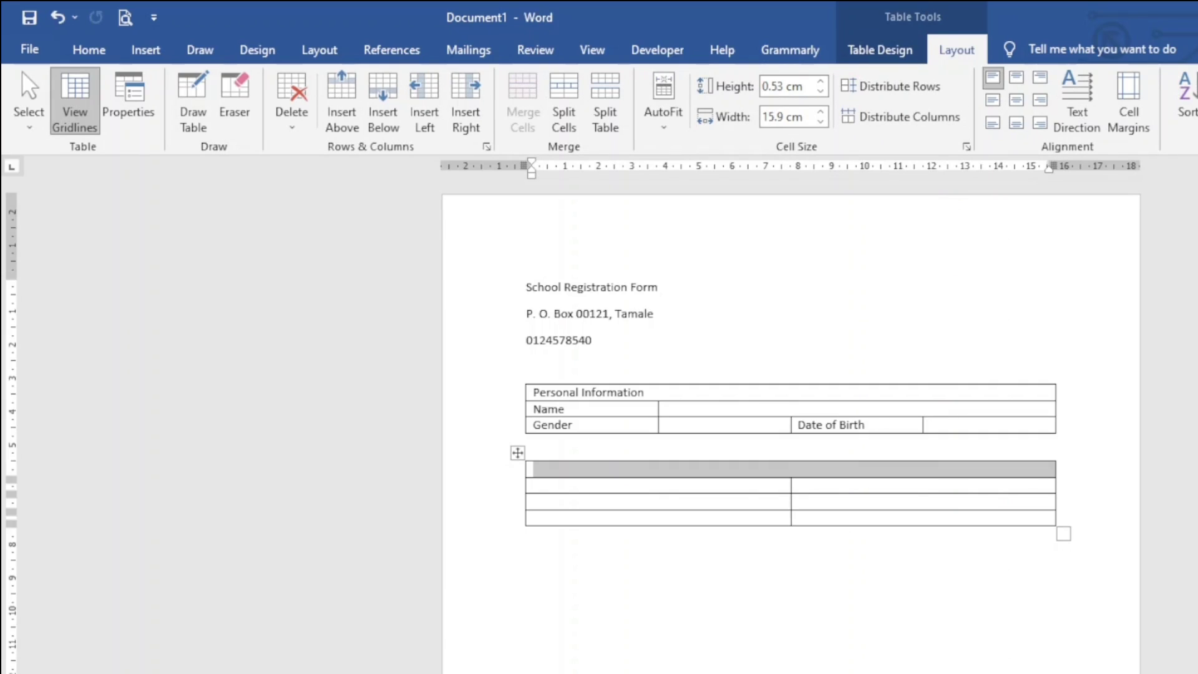
text(Contact Information)
Step: Enter the Residential Address, Email and Phone labels and narrow the label column
click(559, 486)
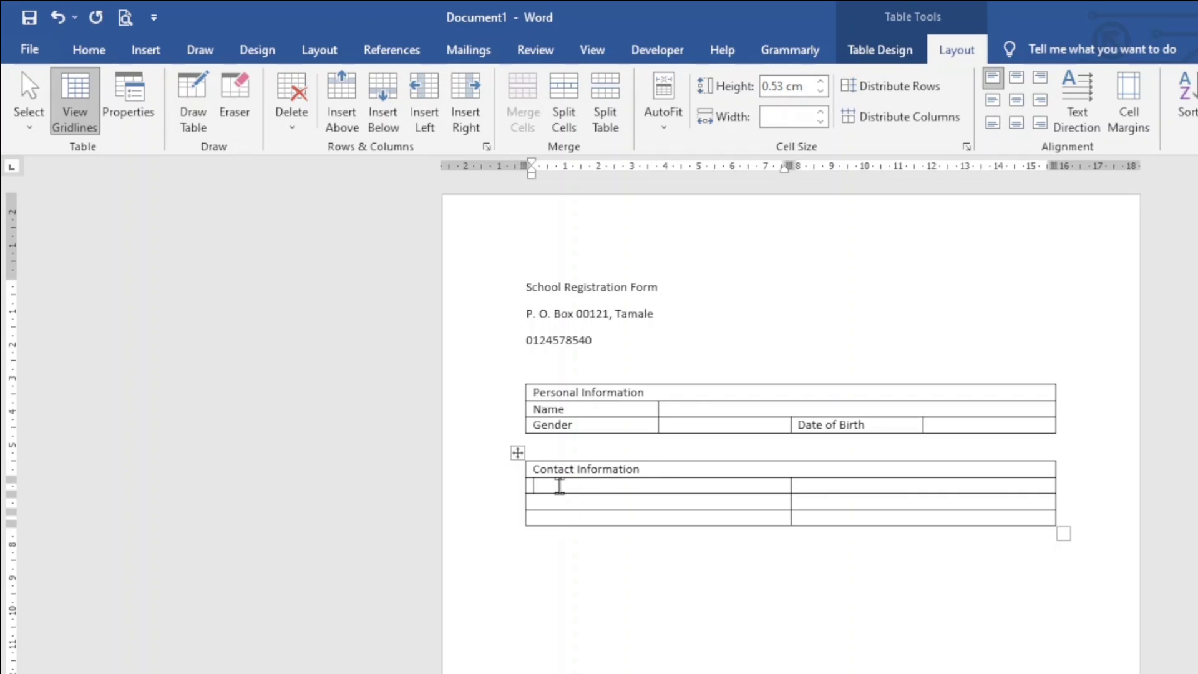
text(Residential Address)
click(660, 503)
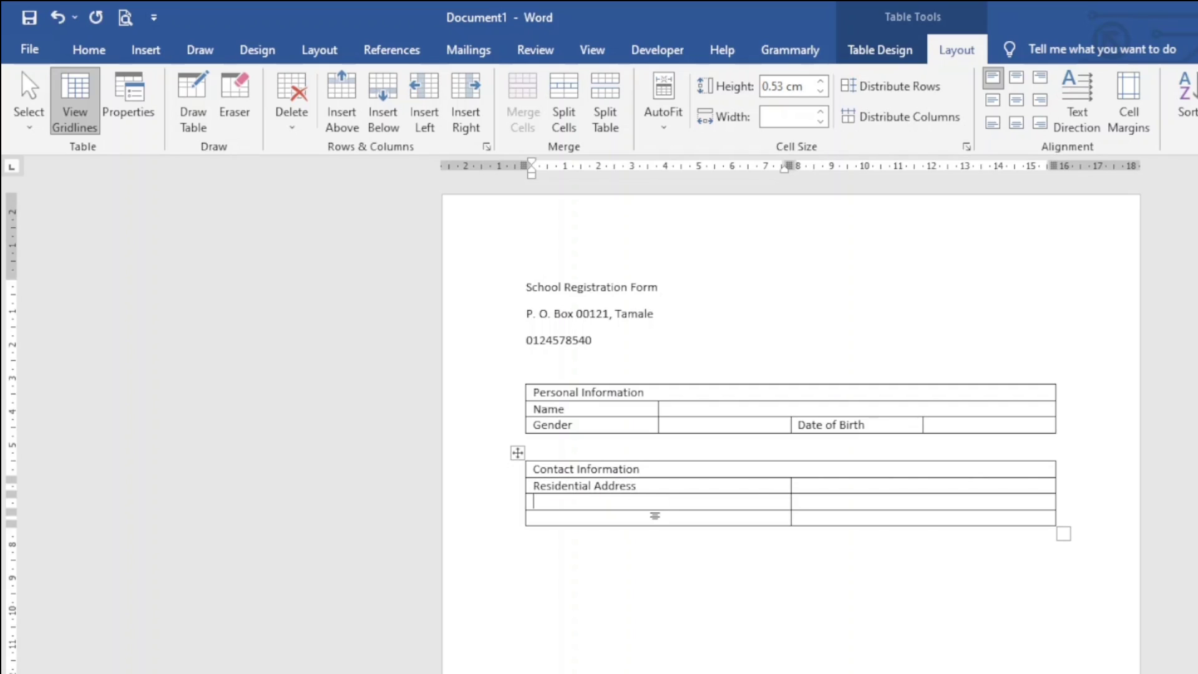
text(Email)
click(601, 519)
text(phone)
drag(792, 507, 658, 517)
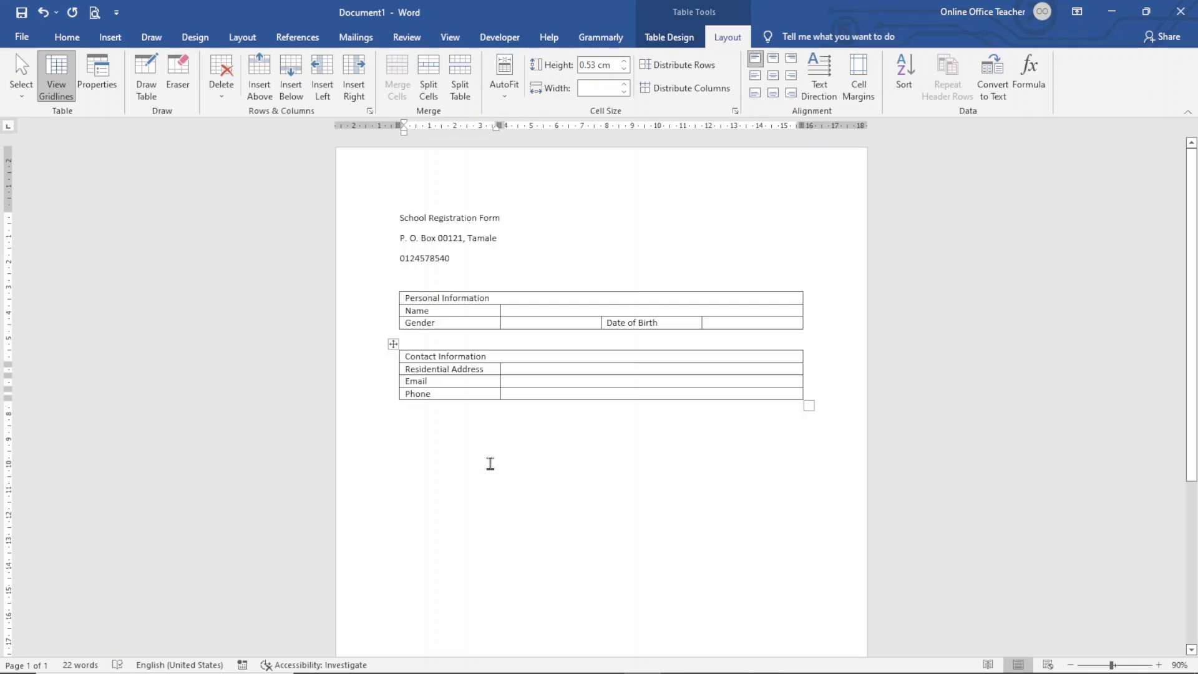
click(646, 609)
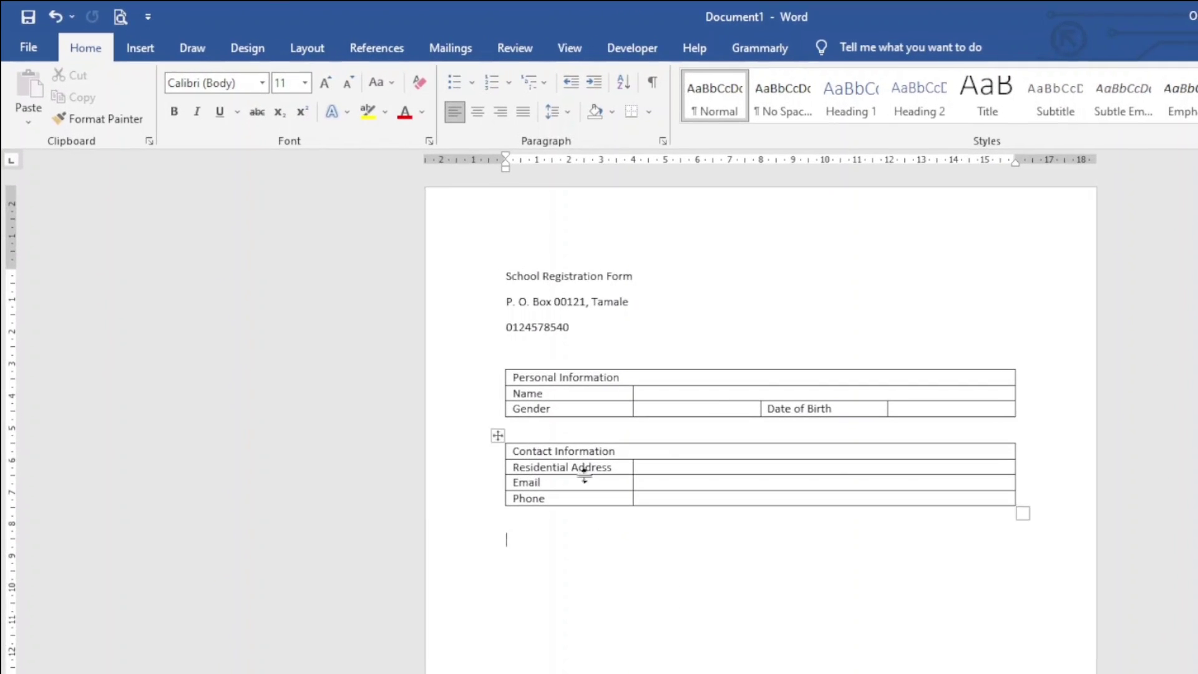
Step: Insert a one-column, two-row table and type 'Last School Attended' in its first cell
click(151, 55)
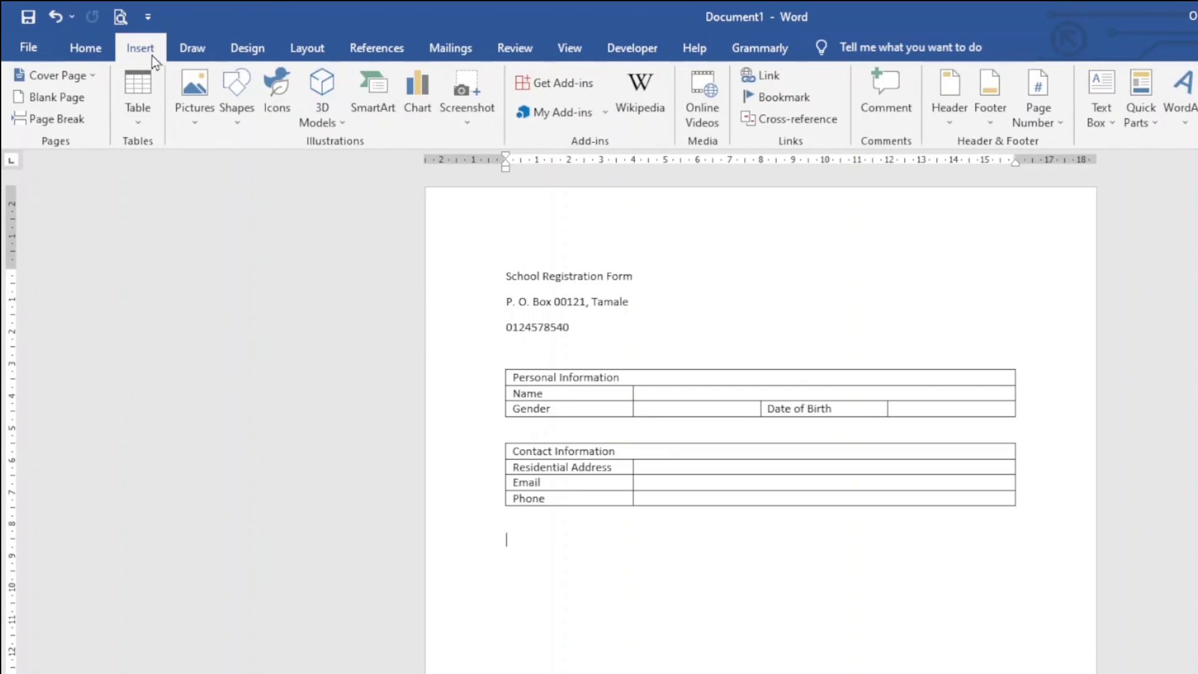
click(136, 87)
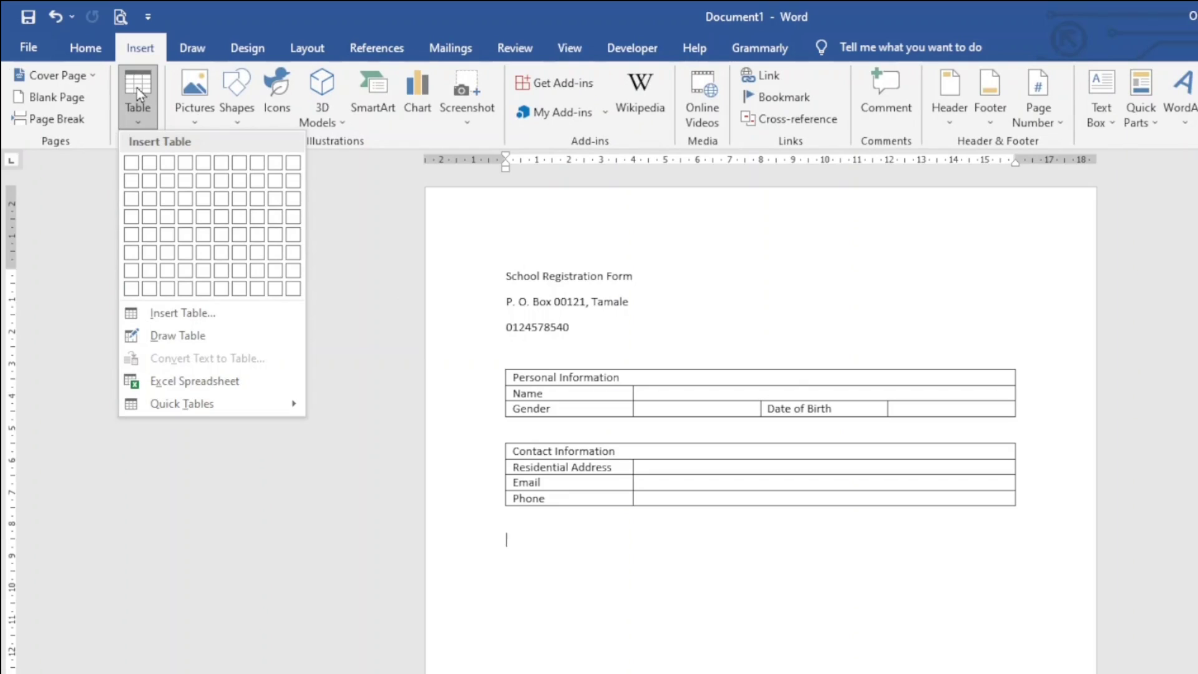
click(131, 185)
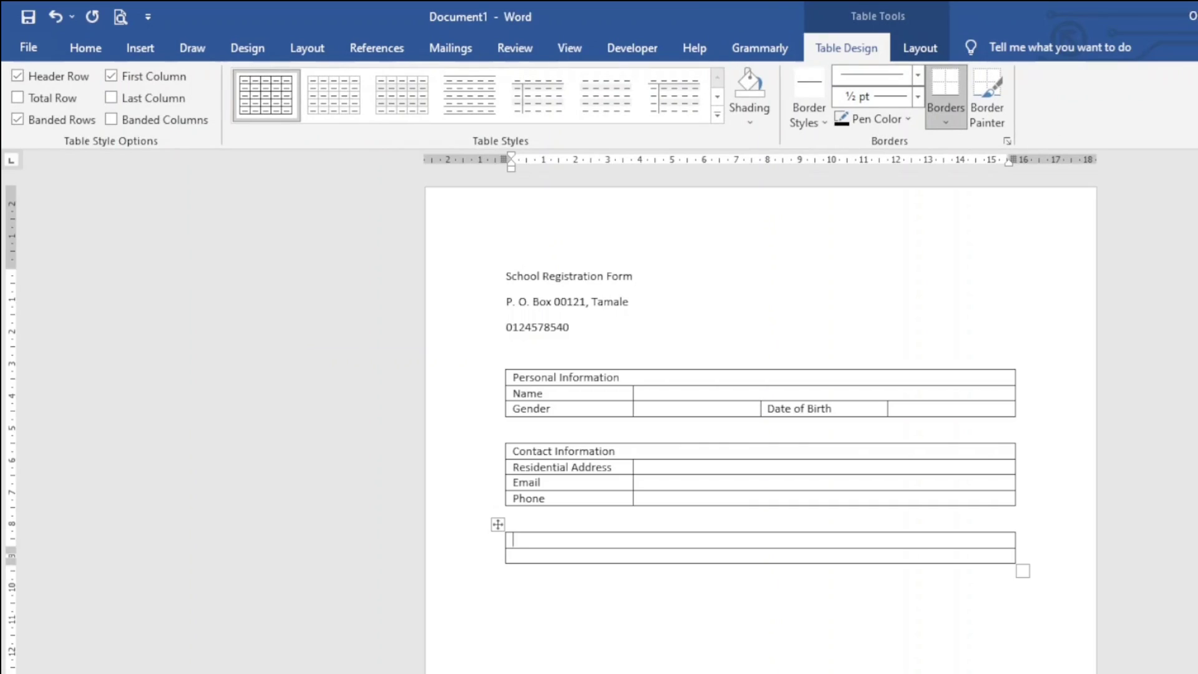
text(Last School Attented)
Step: Correct the misspelling to 'Attended' and add a 'Courses' line below the table
click(611, 660)
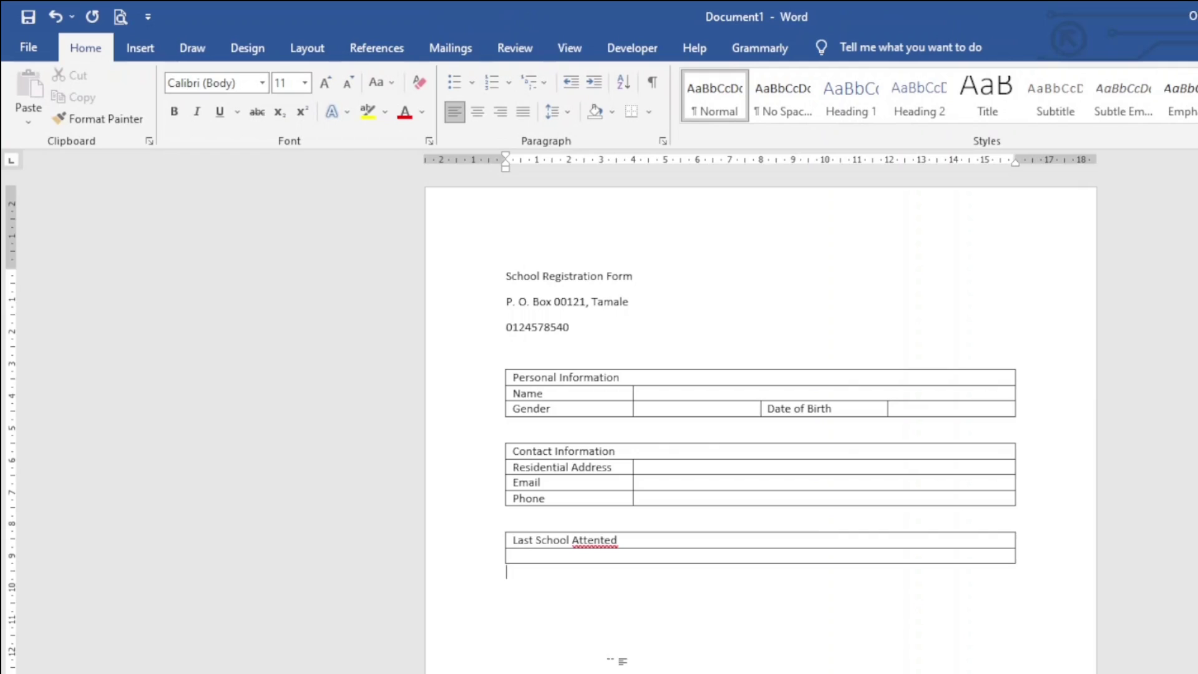
right_click(594, 540)
click(618, 552)
text(courses)
key(Return)
Step: List the courses, then add 'How Did You Hear About Us?' with Newspaper, Website, Friend, Other options
text(introducti)
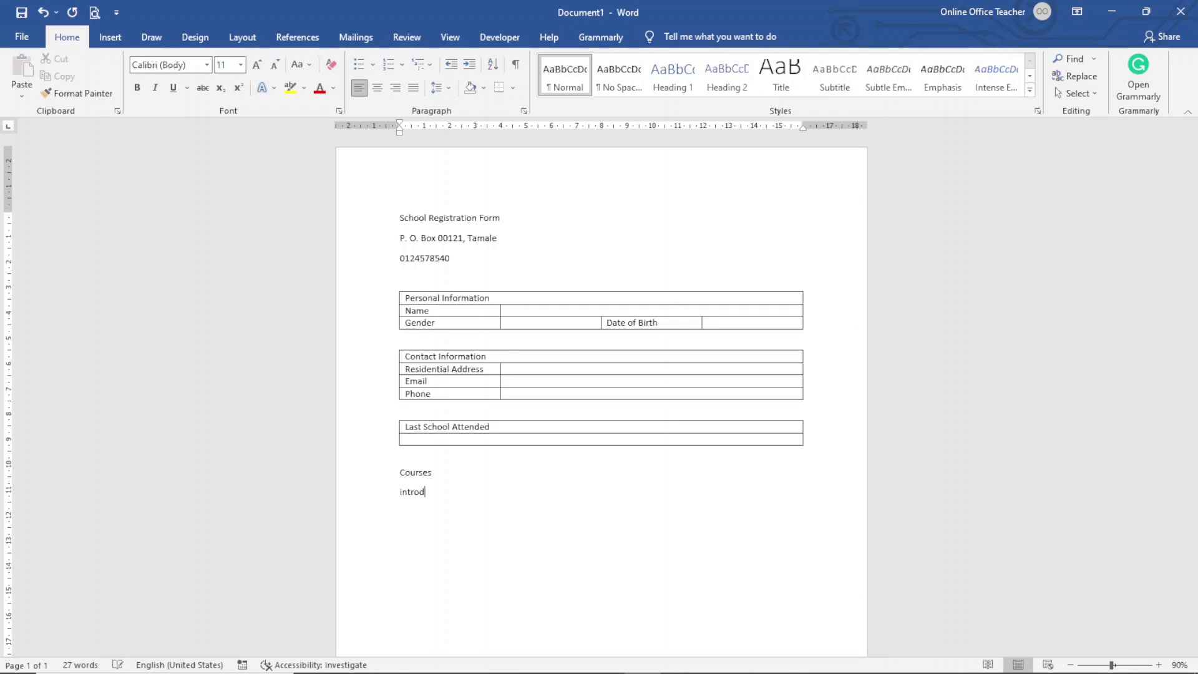
text(on to Computers)
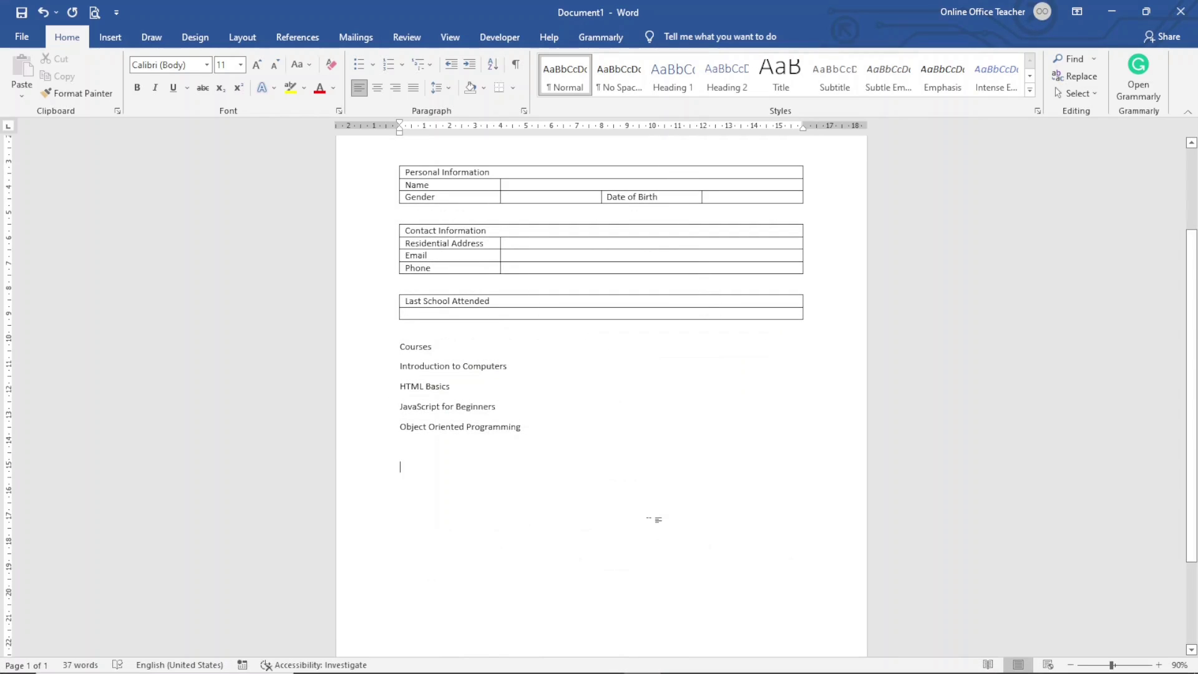
key(Return)
key(Return)
text(How di)
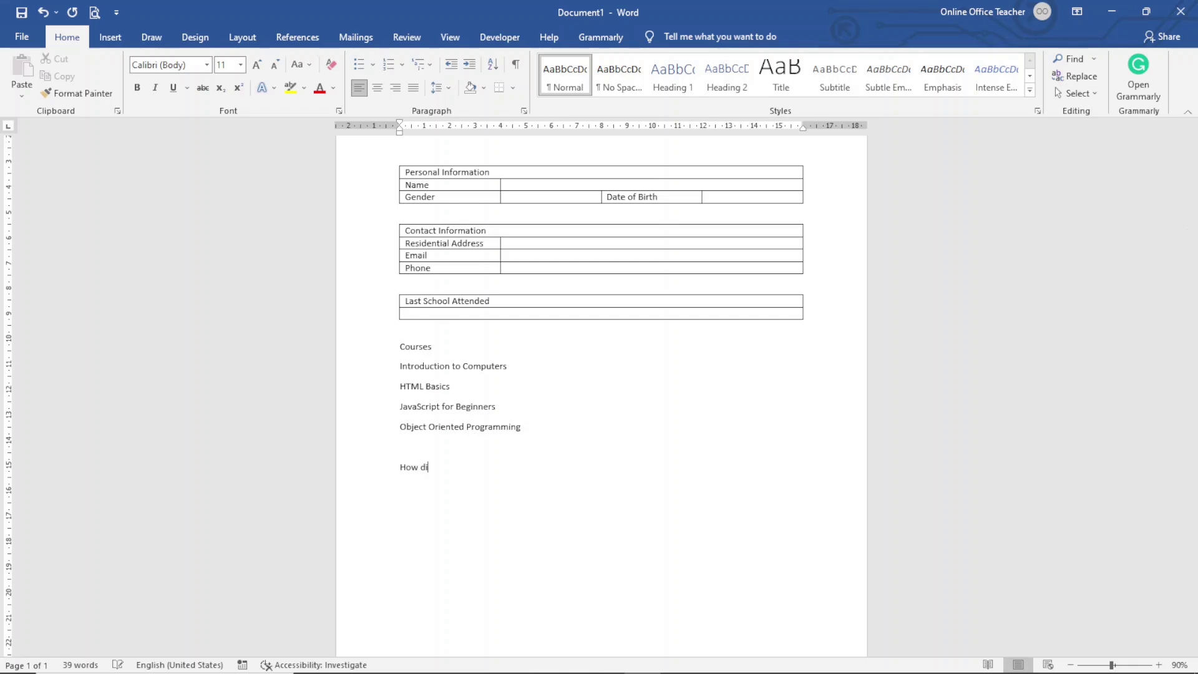
text(Did You Hear About Us?)
text(news)
text(paper)
key(Tab)
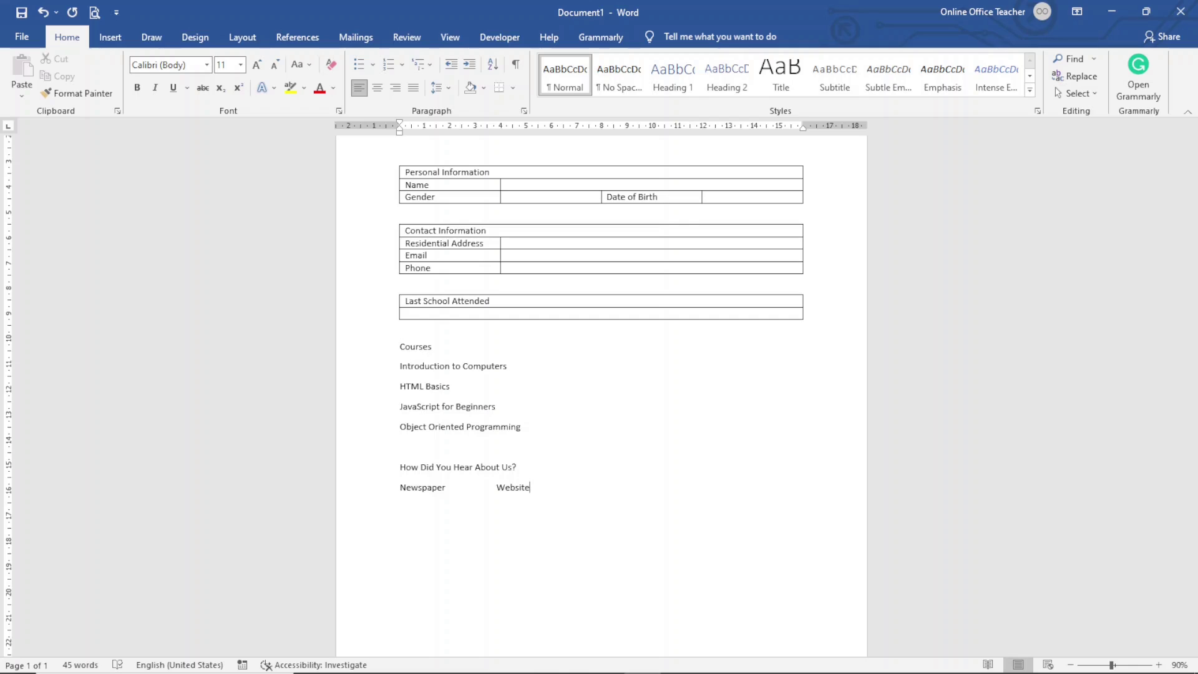
text(Fre)
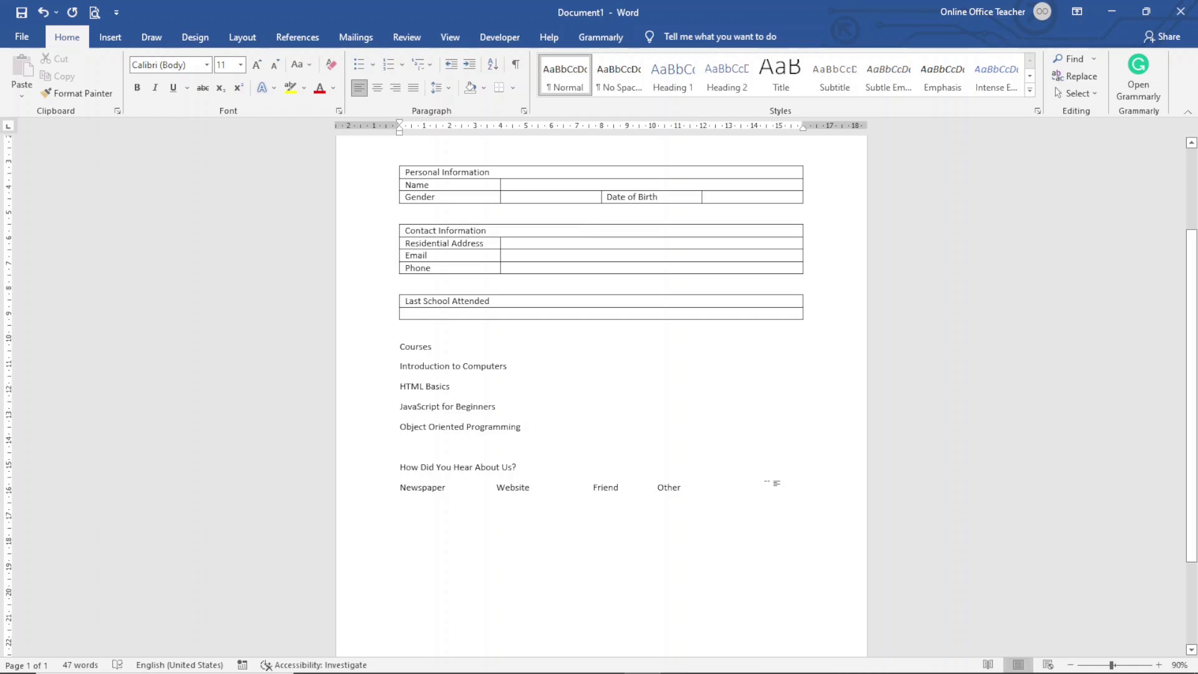
key(Return)
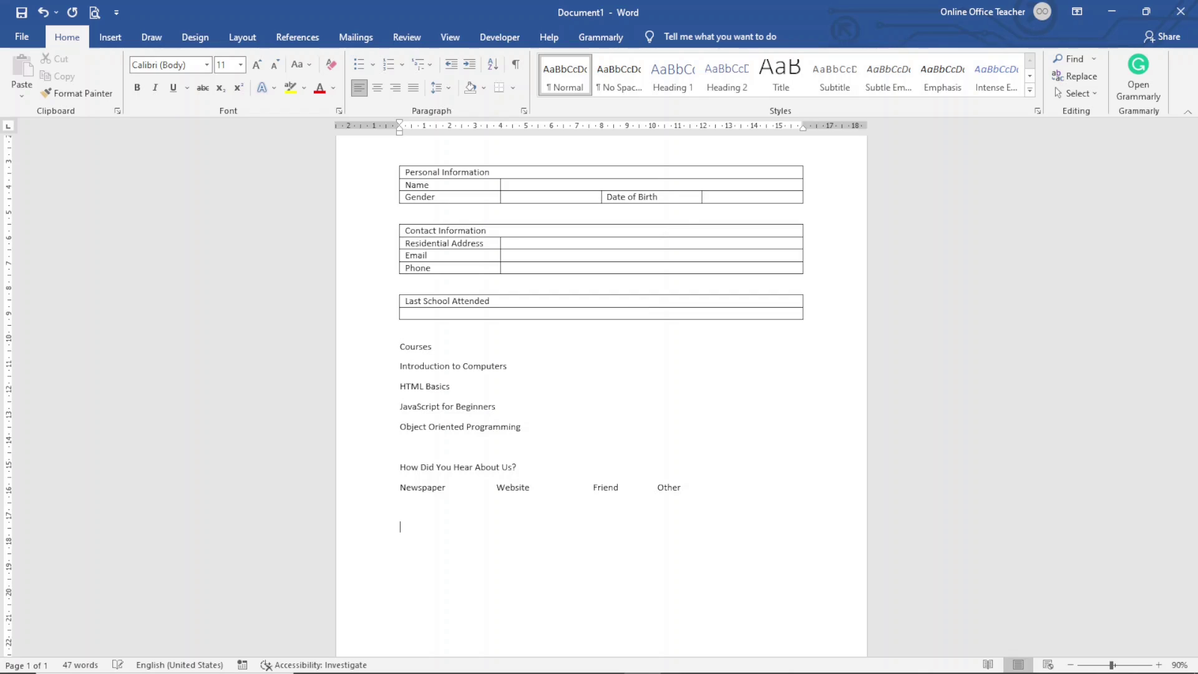
text(I agree to pay fees in advance by:)
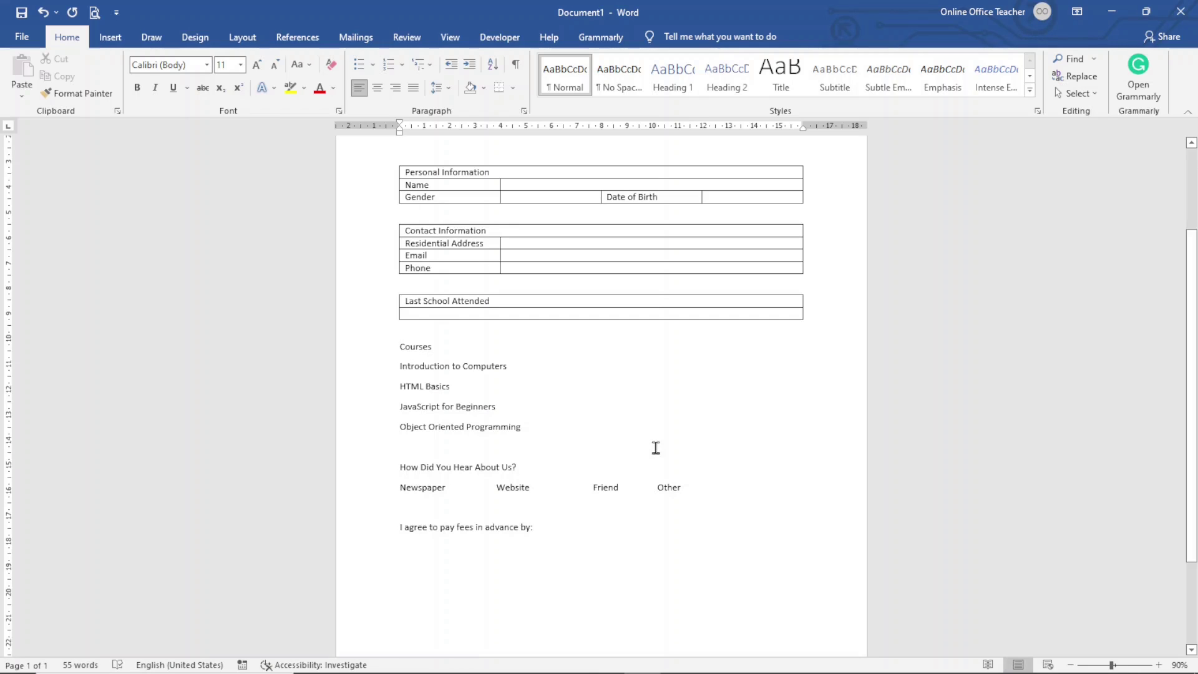
Step: Add Card, Cash and Check payment options on the line below the fees statement
key(Return)
text(ca)
key(Tab)
text(Cas)
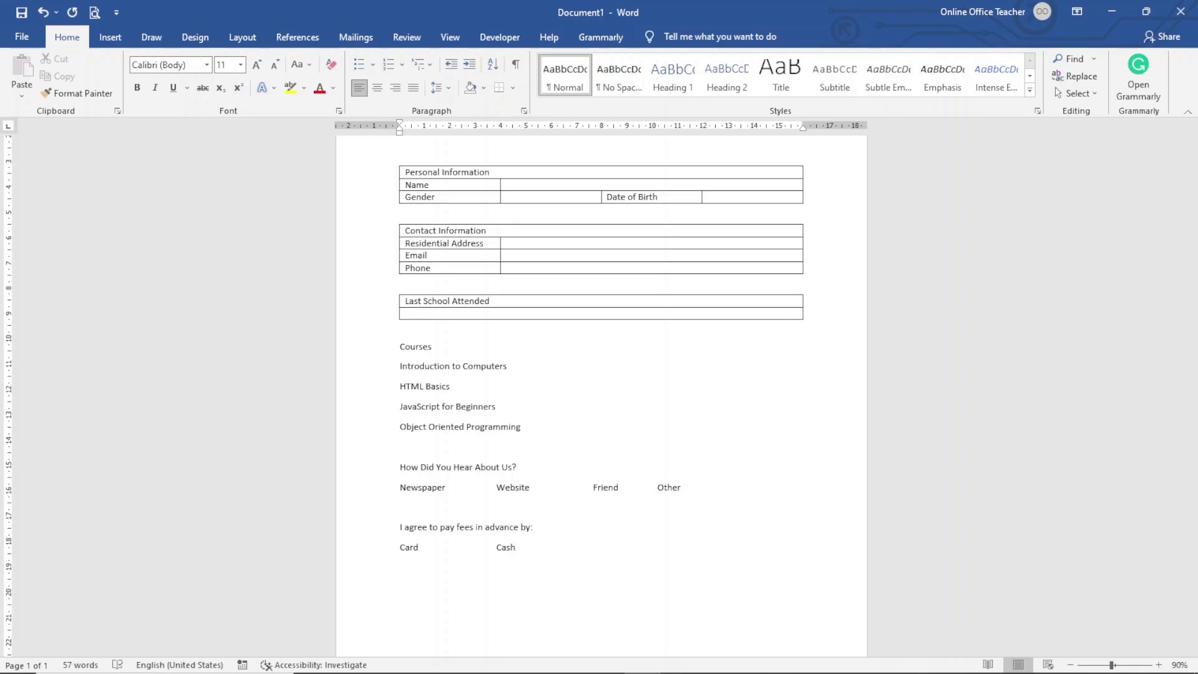
text(h)
Step: Add an underscored 'Student Signature:' line with a 'Date:' line beside it
key(Return)
key(Return)
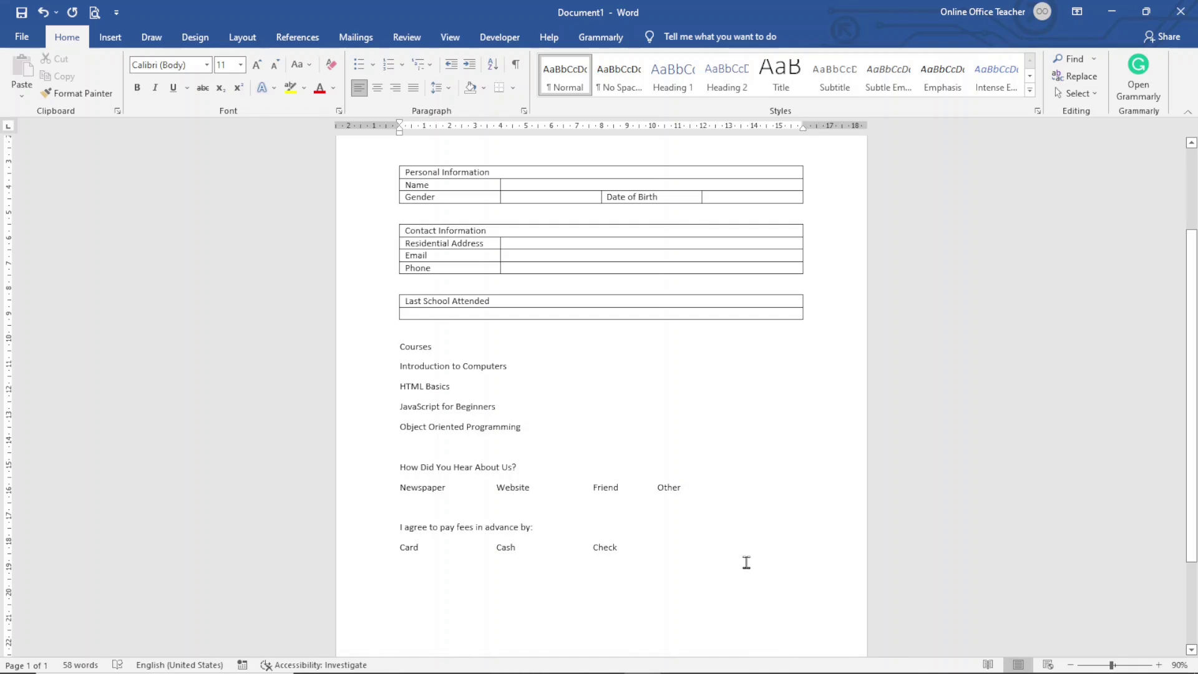
text(Student Signature:)
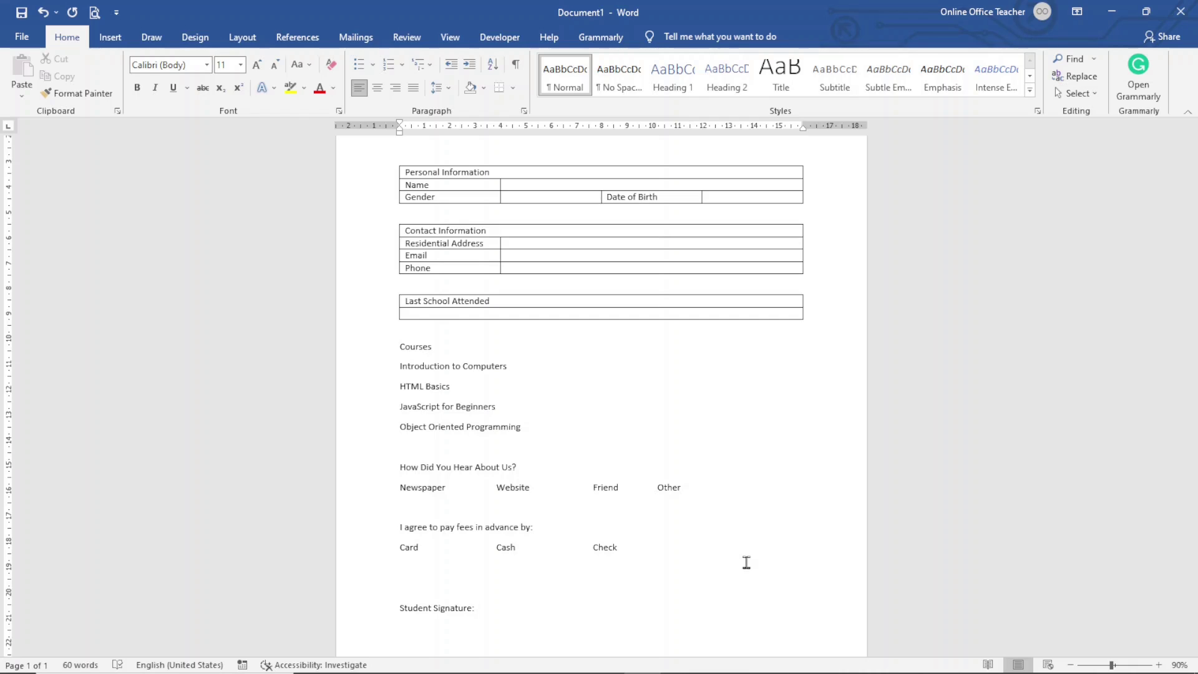
text( _)
text(__________________________________)
text(Date:)
text(_____________________)
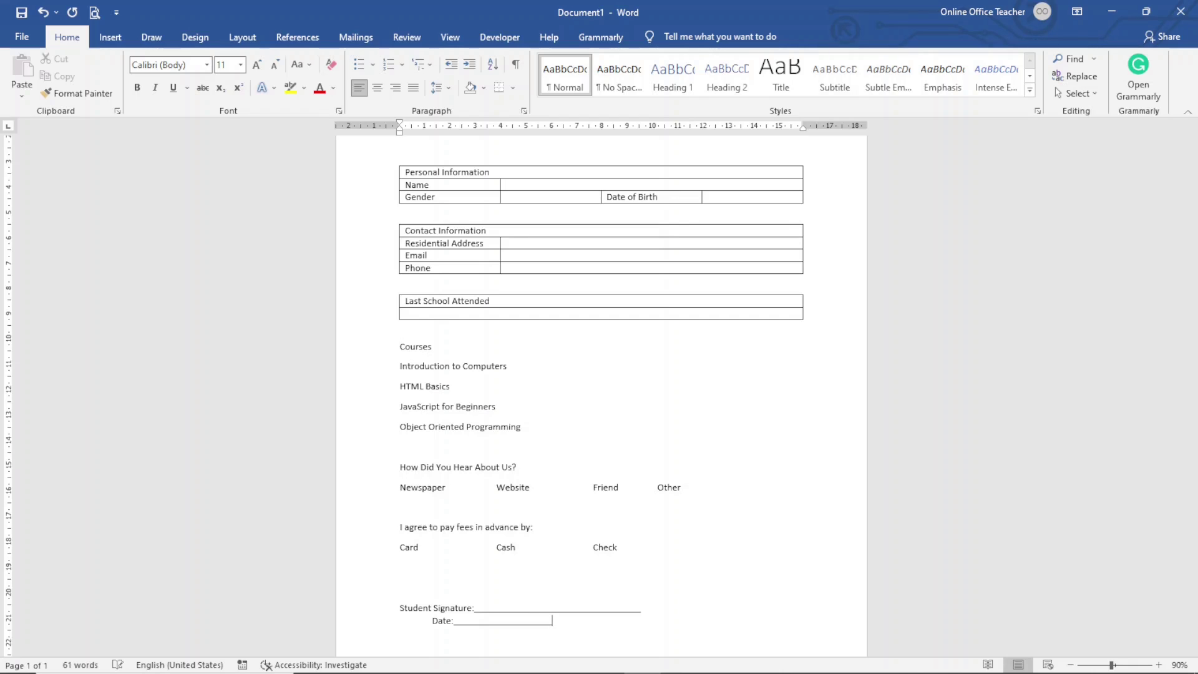
key(BackSpace)
key(BackSpace)
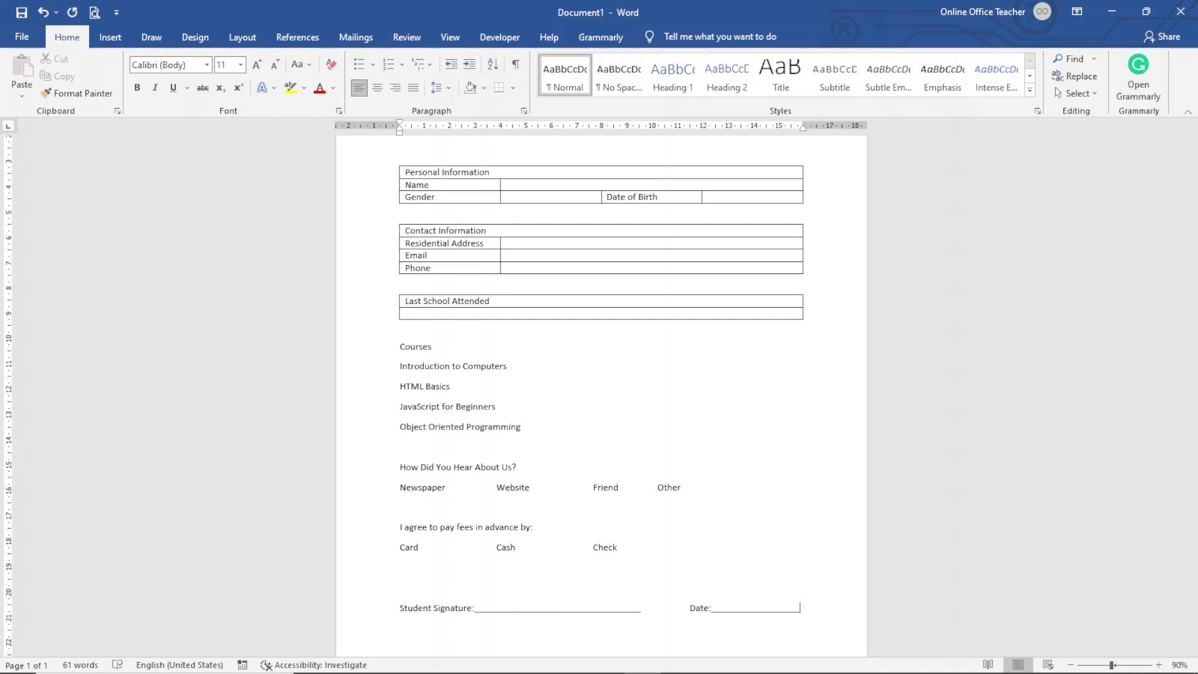
scroll(743, 521, up, 3)
scroll(743, 522, down, 6)
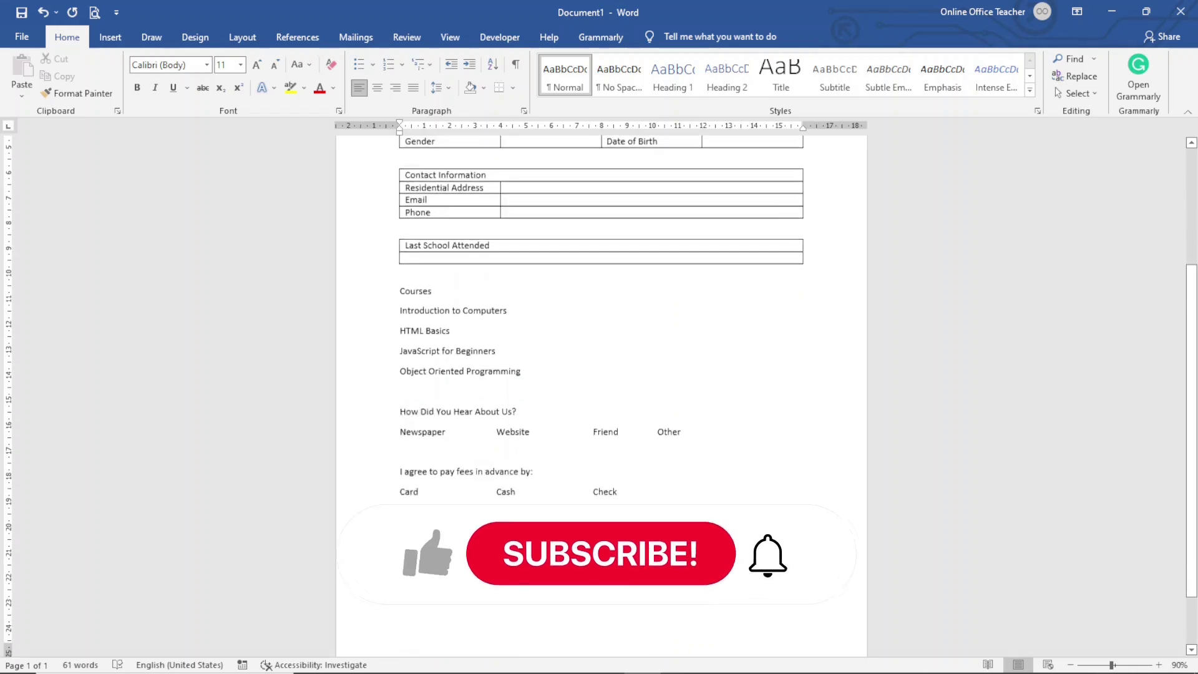
scroll(601, 324, up, 3)
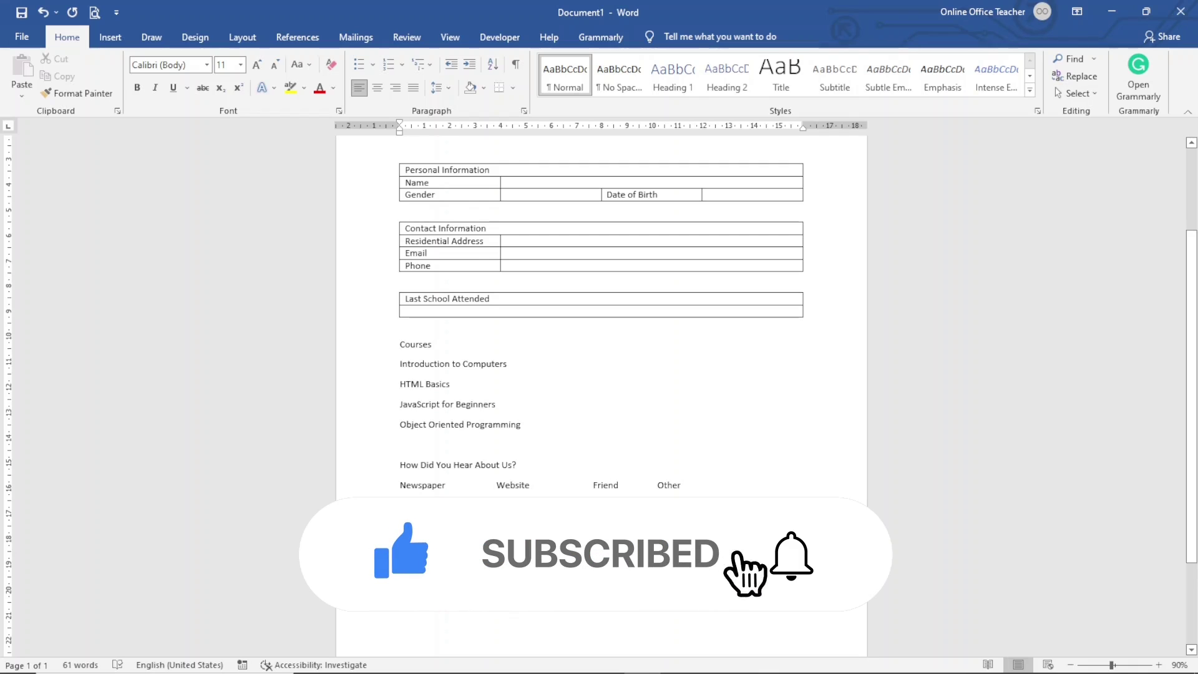
scroll(601, 325, up, 3)
scroll(802, 402, down, 6)
scroll(801, 434, up, 5)
scroll(800, 434, up, 2)
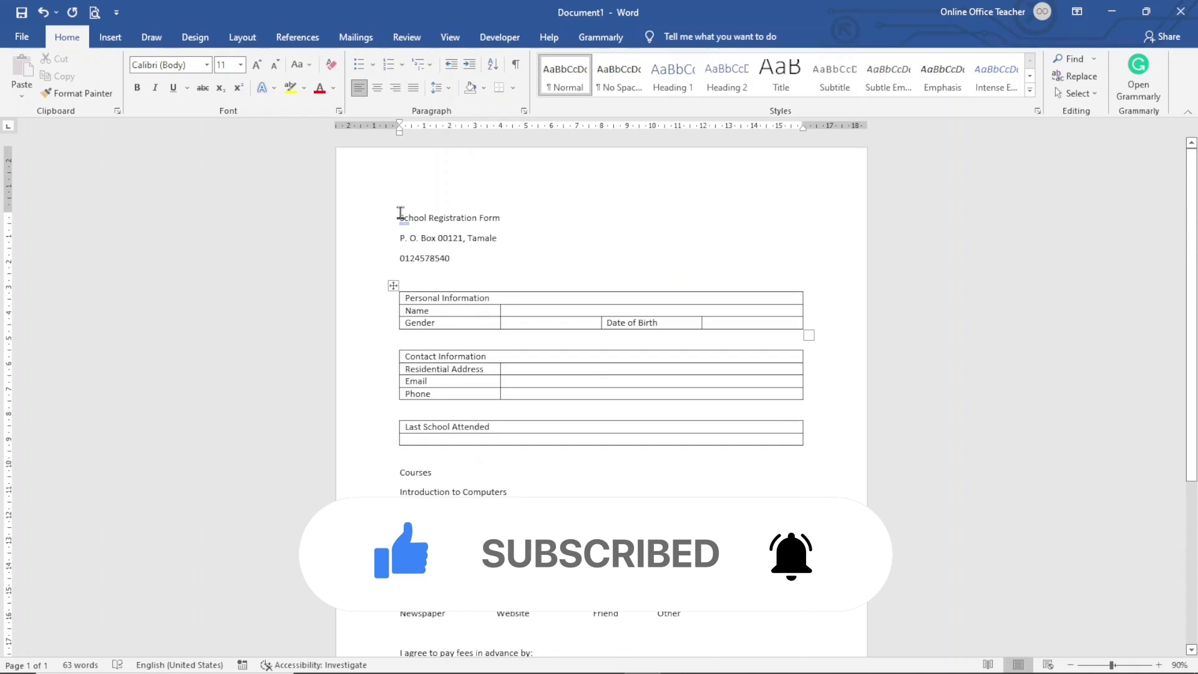
drag(399, 216, 461, 268)
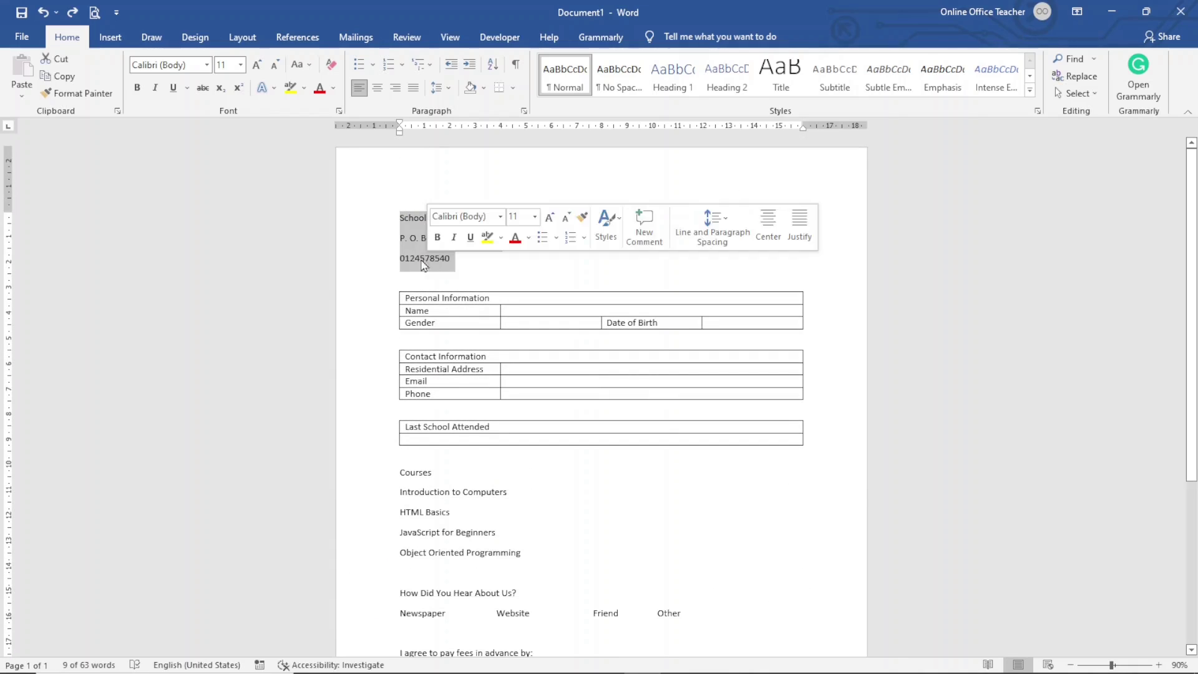
Step: Center the title, address and phone lines, then bold the title and grow it to 20 pt
click(377, 89)
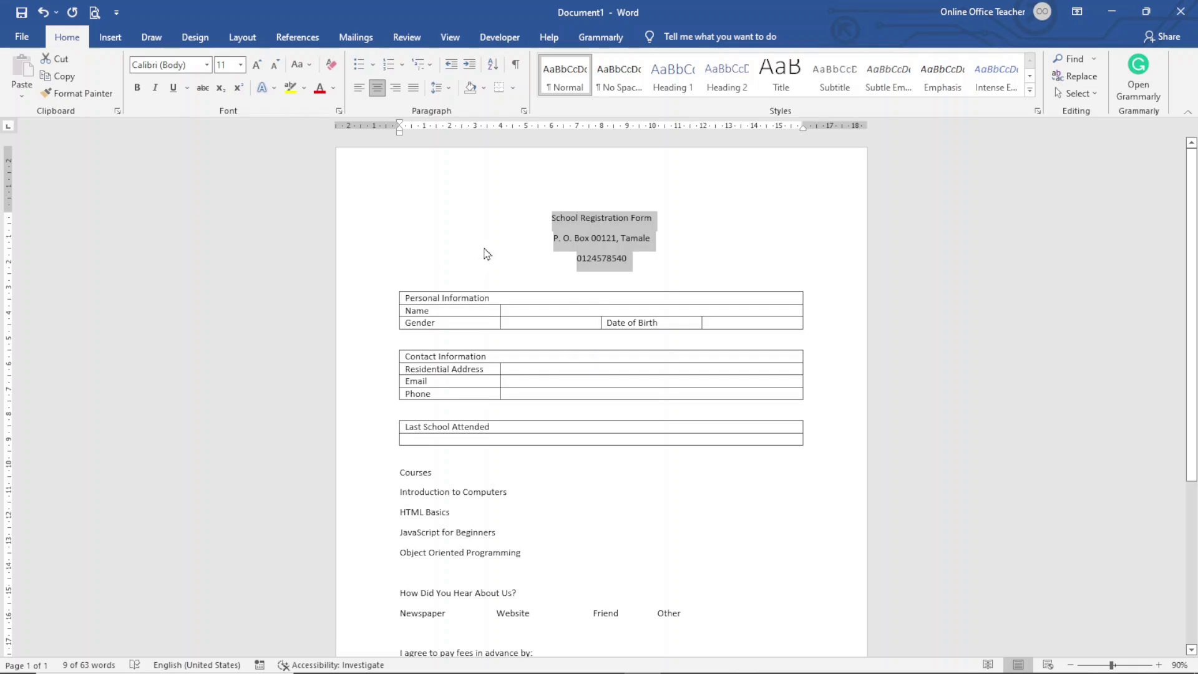
triple_click(589, 224)
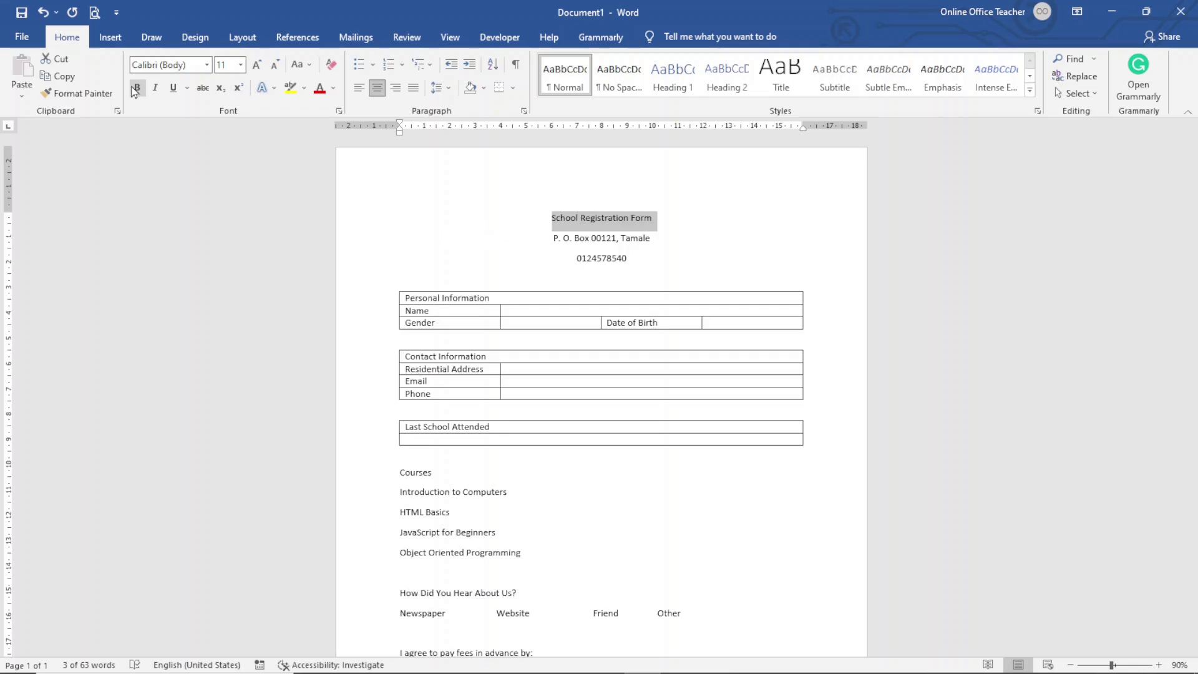
key(ctrl+b)
click(256, 66)
click(256, 66)
click(257, 66)
click(256, 66)
click(257, 66)
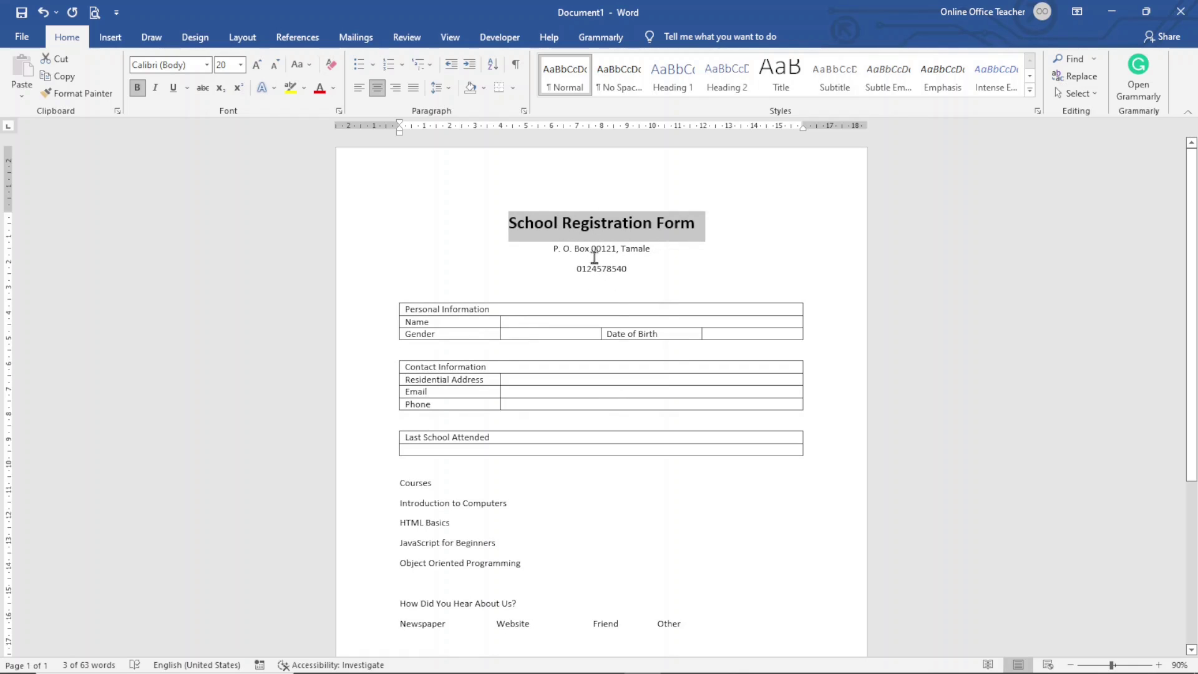
drag(532, 245, 617, 267)
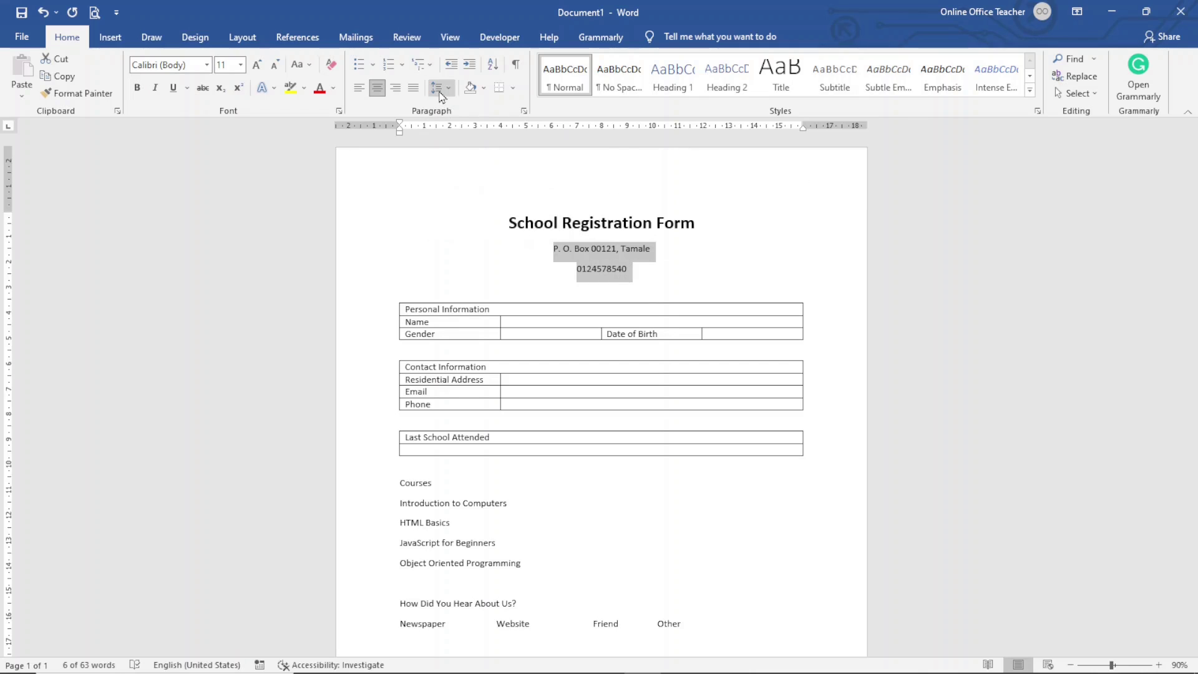
Step: Set Spacing After to 0 pt for the address and phone lines in Line Spacing Options
click(441, 93)
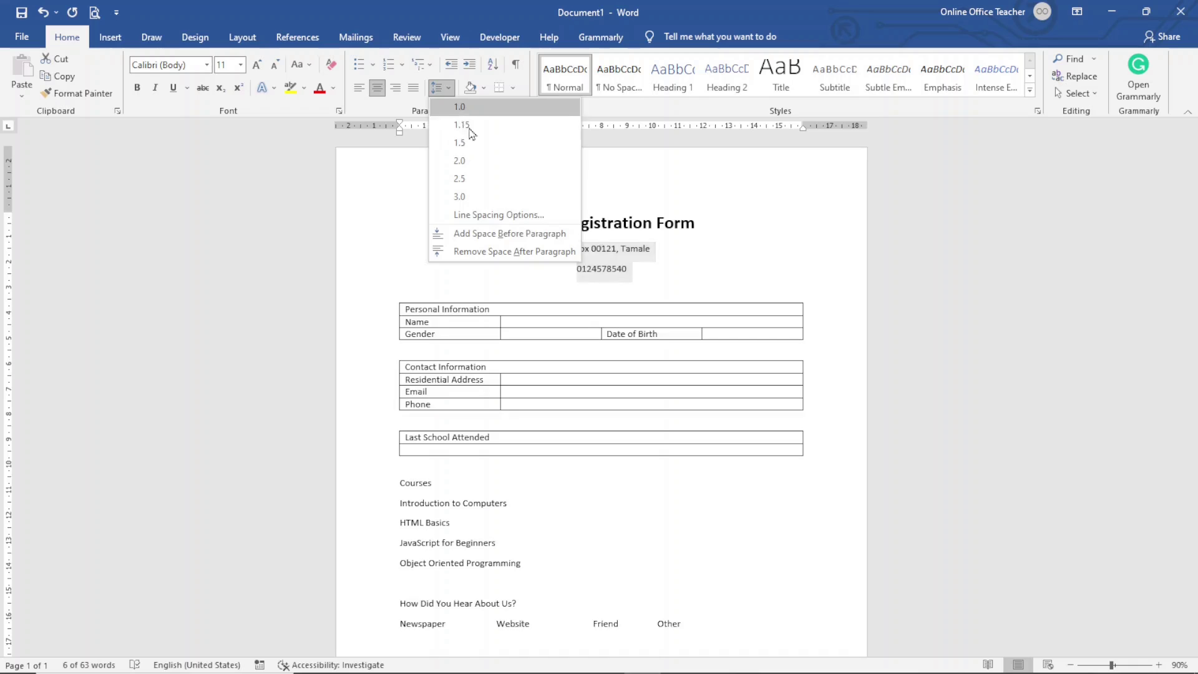
click(499, 215)
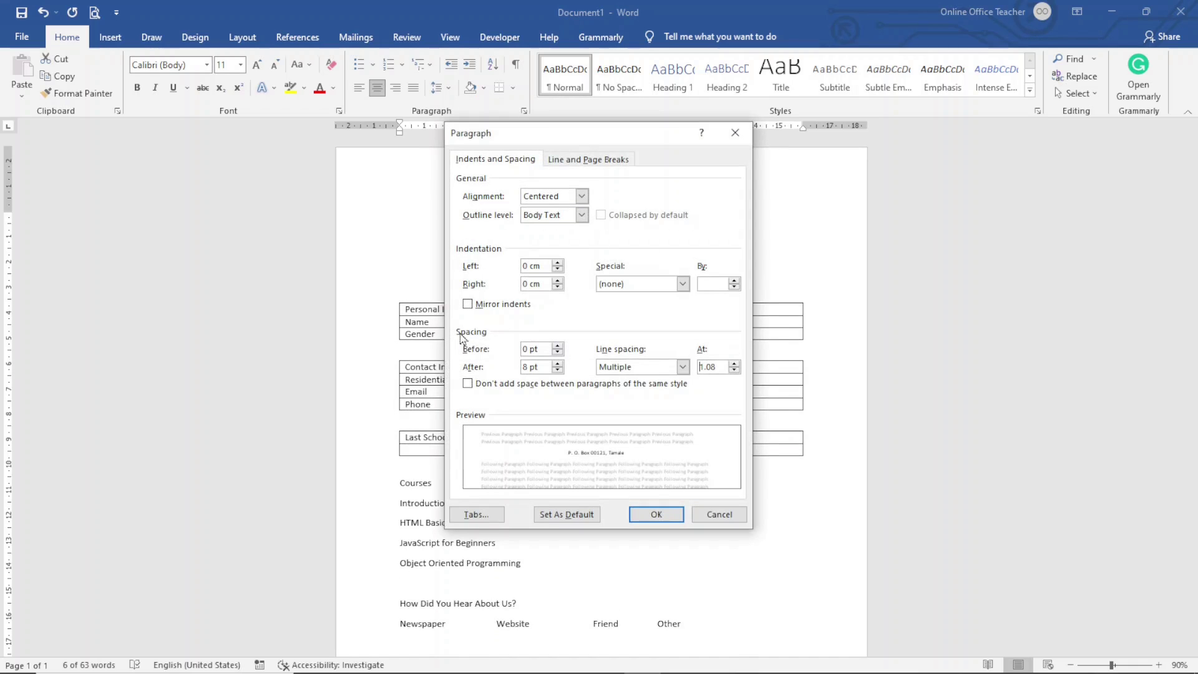
click(558, 370)
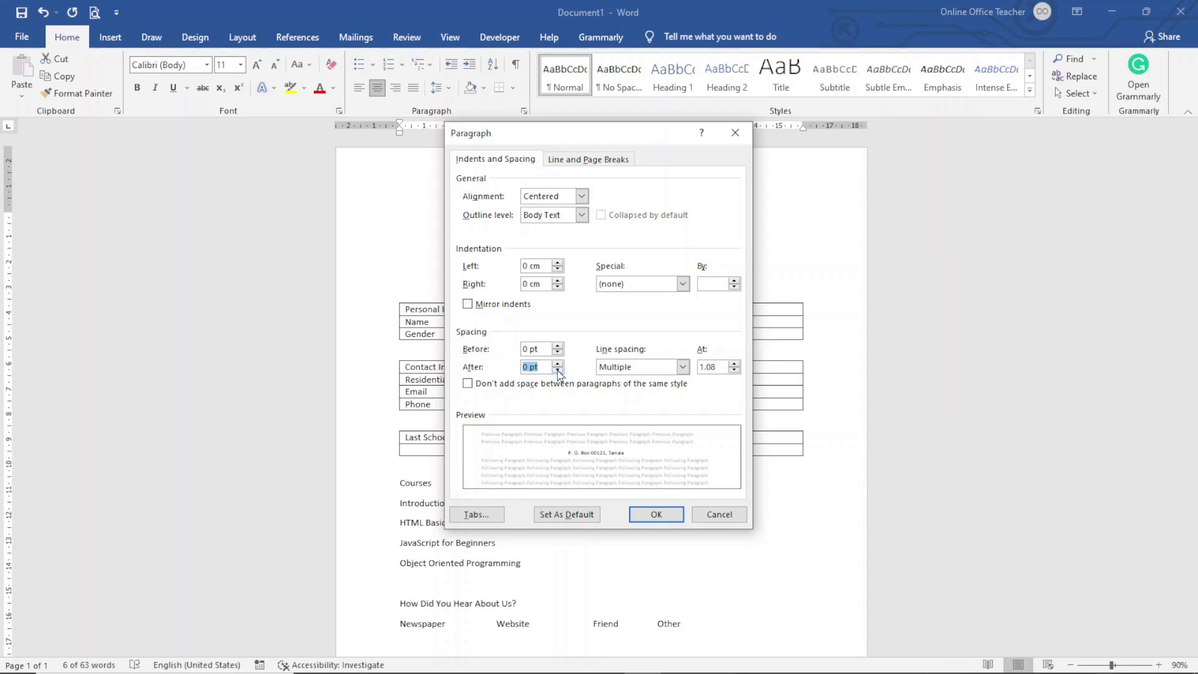
click(650, 518)
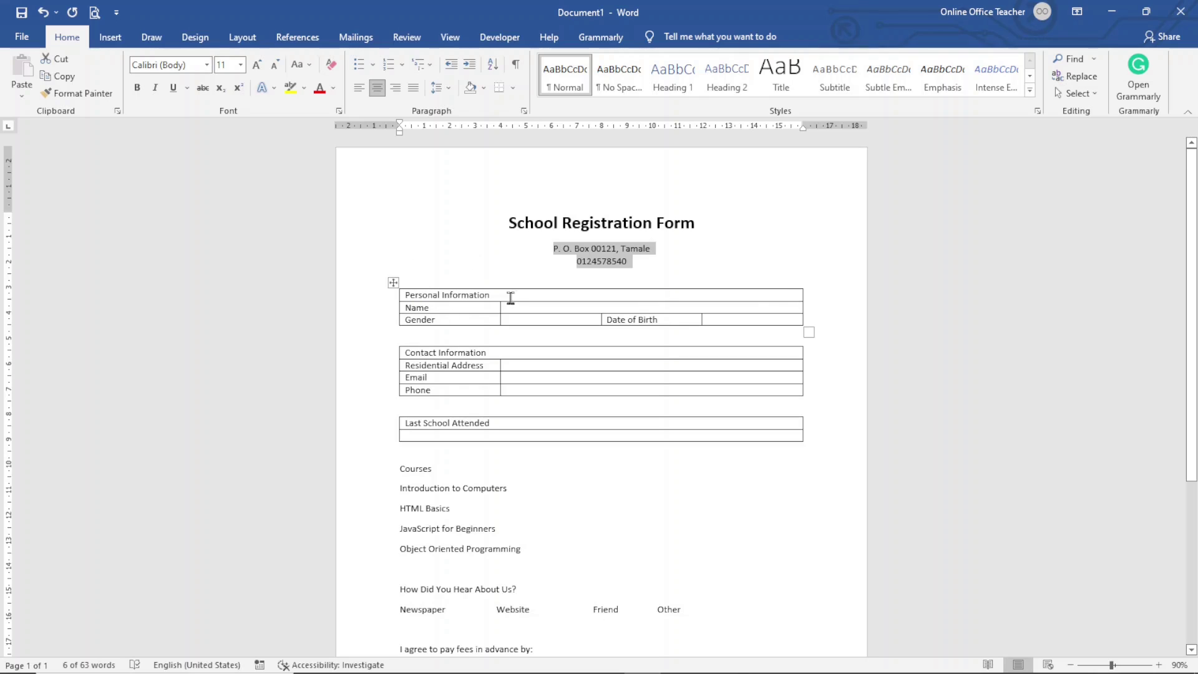
Step: Shade the Personal Information header row black and make its heading bold
click(490, 294)
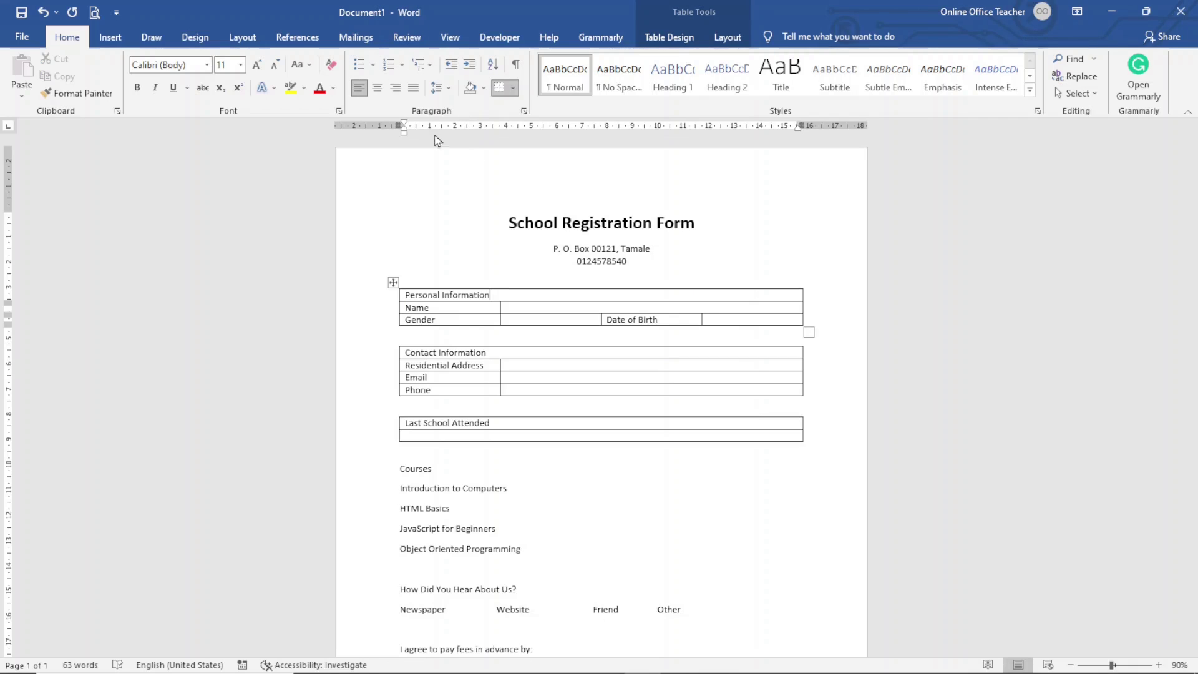
click(484, 91)
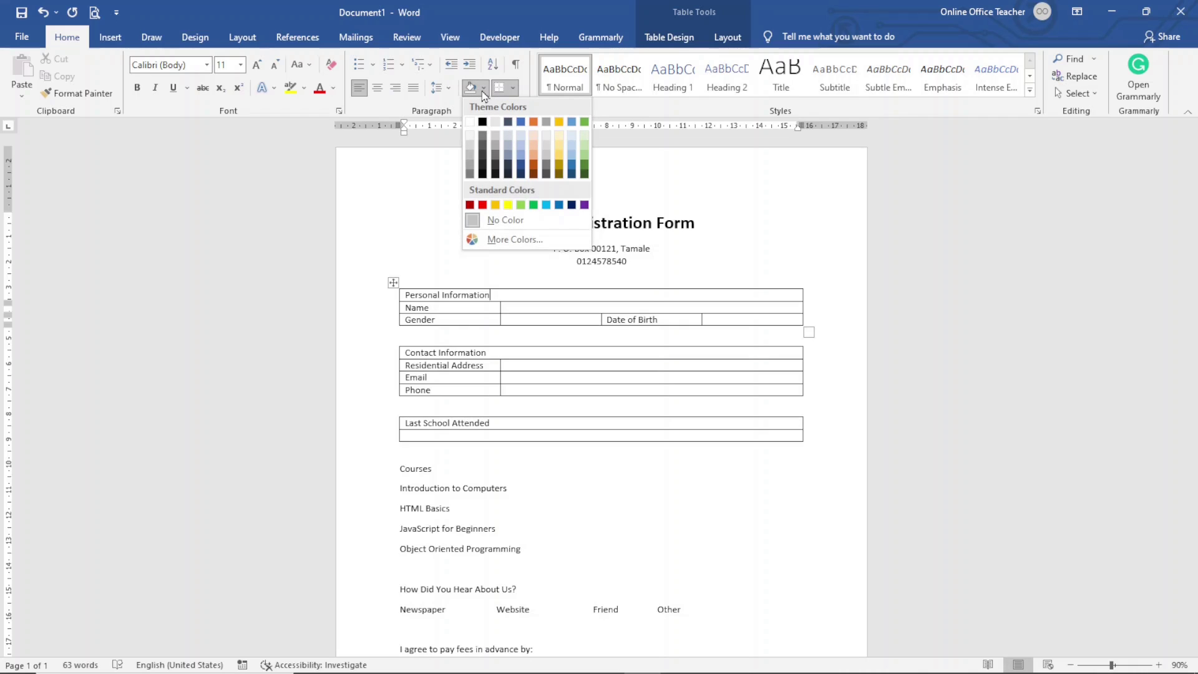
click(483, 122)
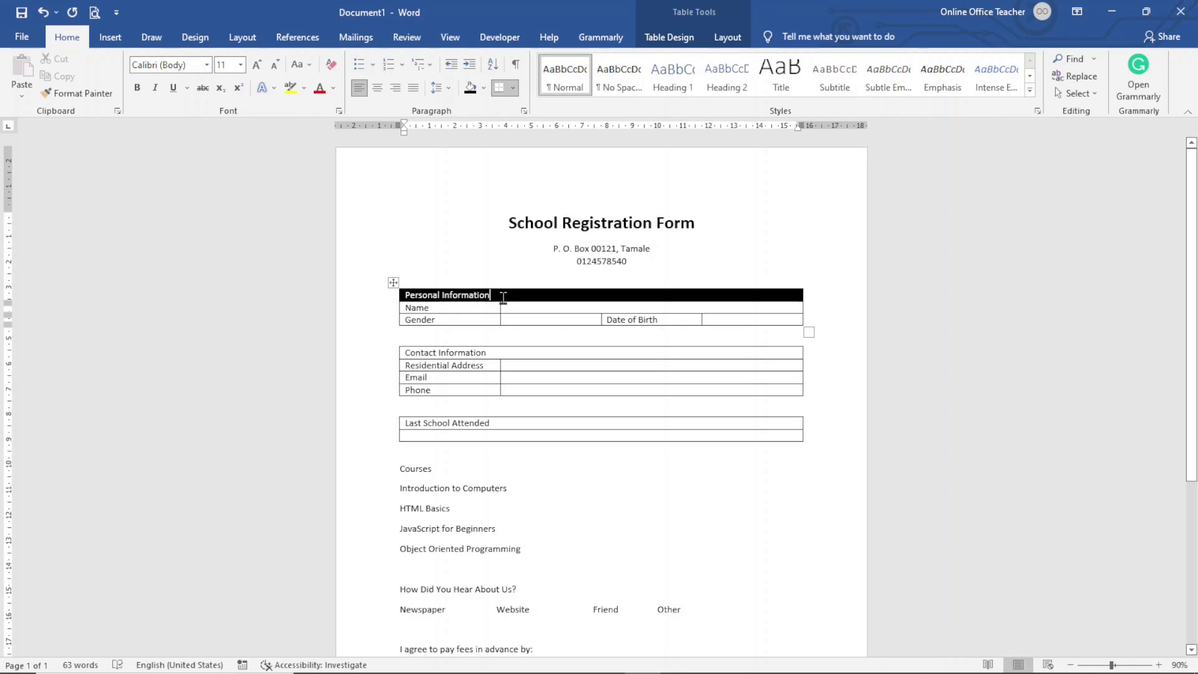
drag(492, 294, 402, 294)
click(137, 88)
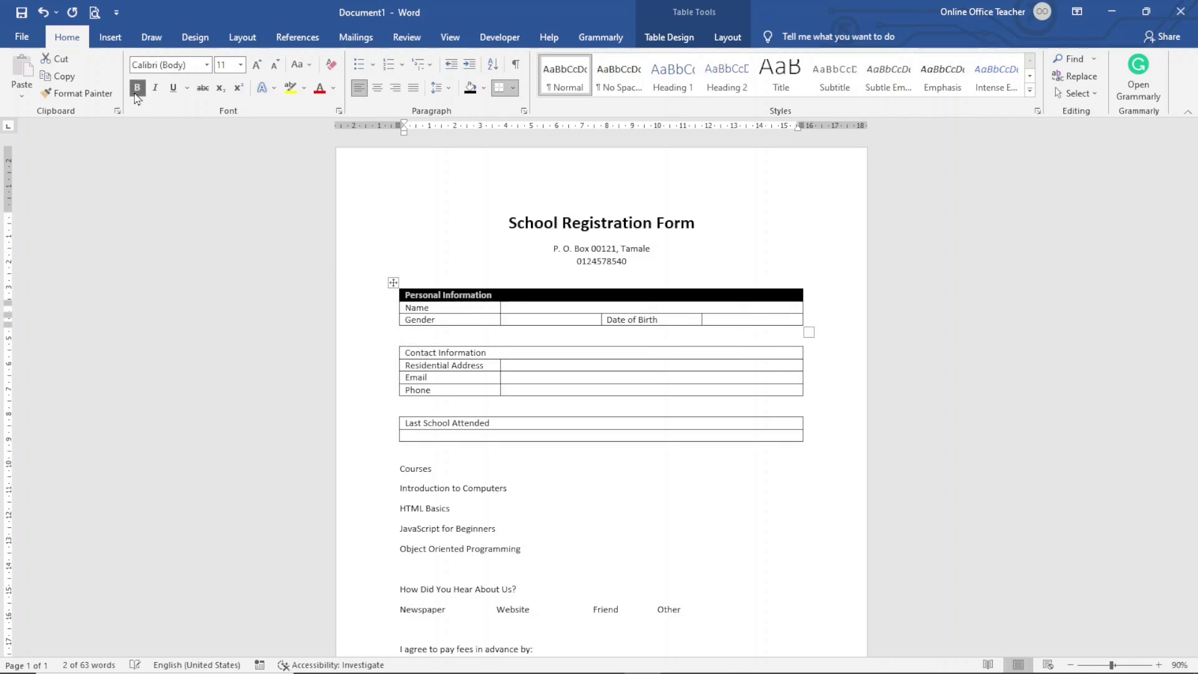
Step: Bold the Name, Gender and Date of Birth labels
drag(413, 306, 422, 320)
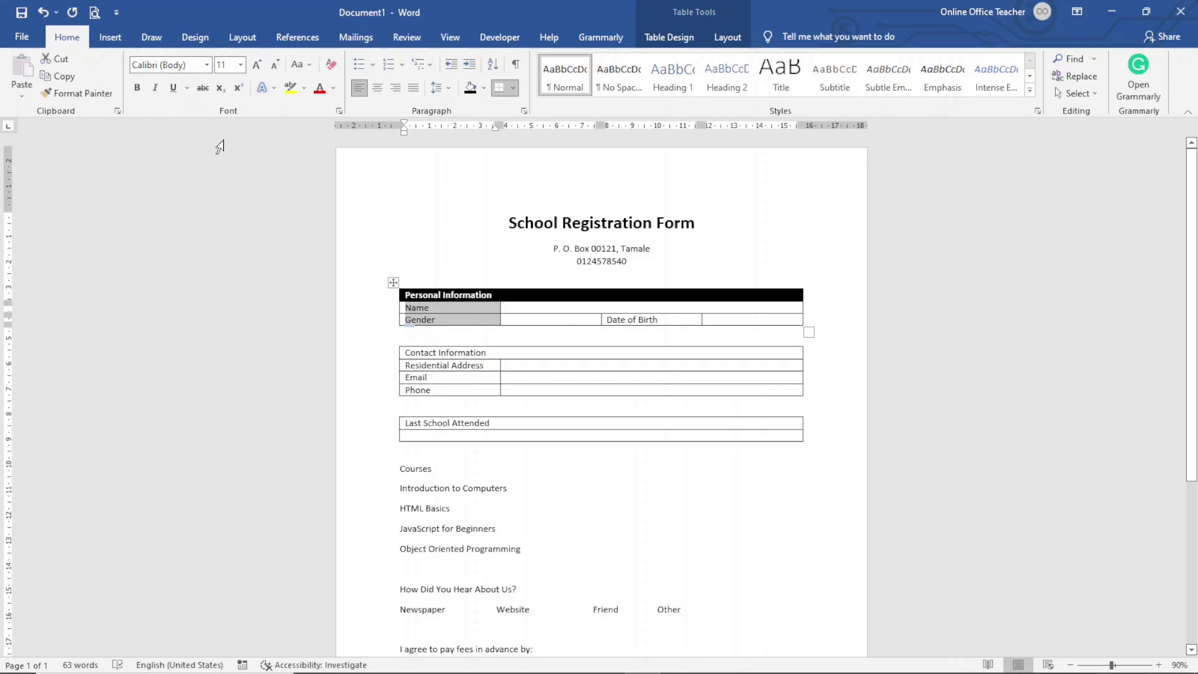
click(137, 88)
drag(603, 320, 660, 320)
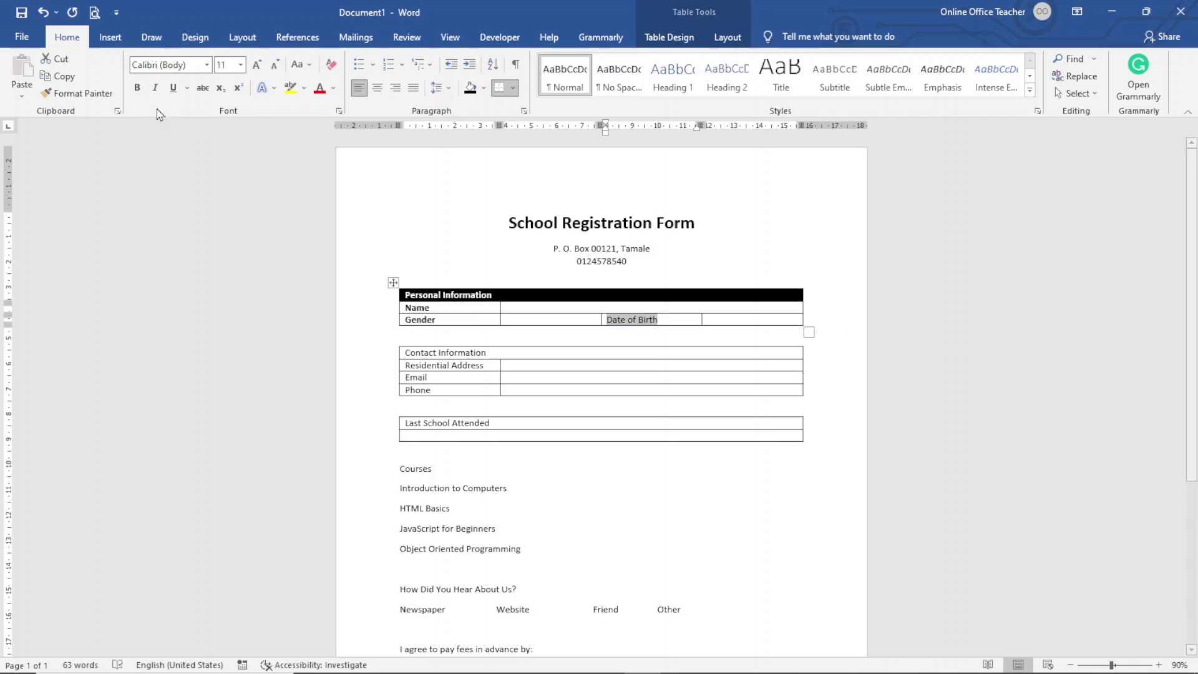
click(139, 88)
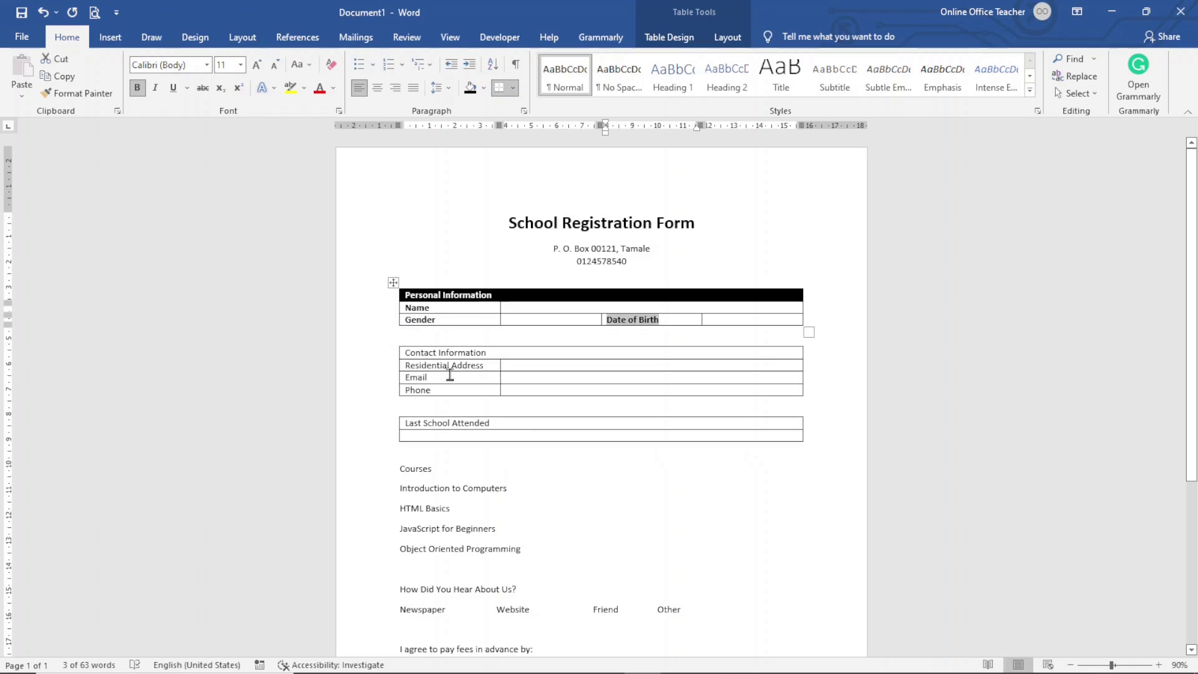
Step: Repeat the black header shading and bold labels on the Contact Information and Last School Attended tables
click(489, 353)
click(397, 352)
key(F4)
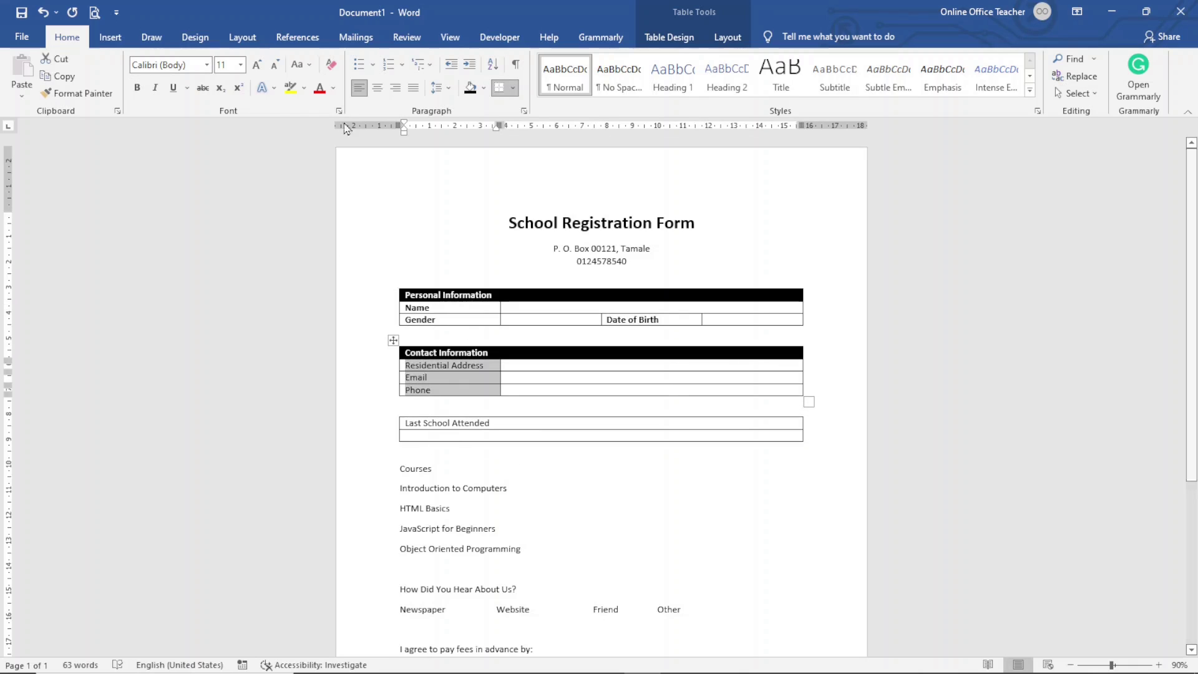
click(404, 422)
key(F4)
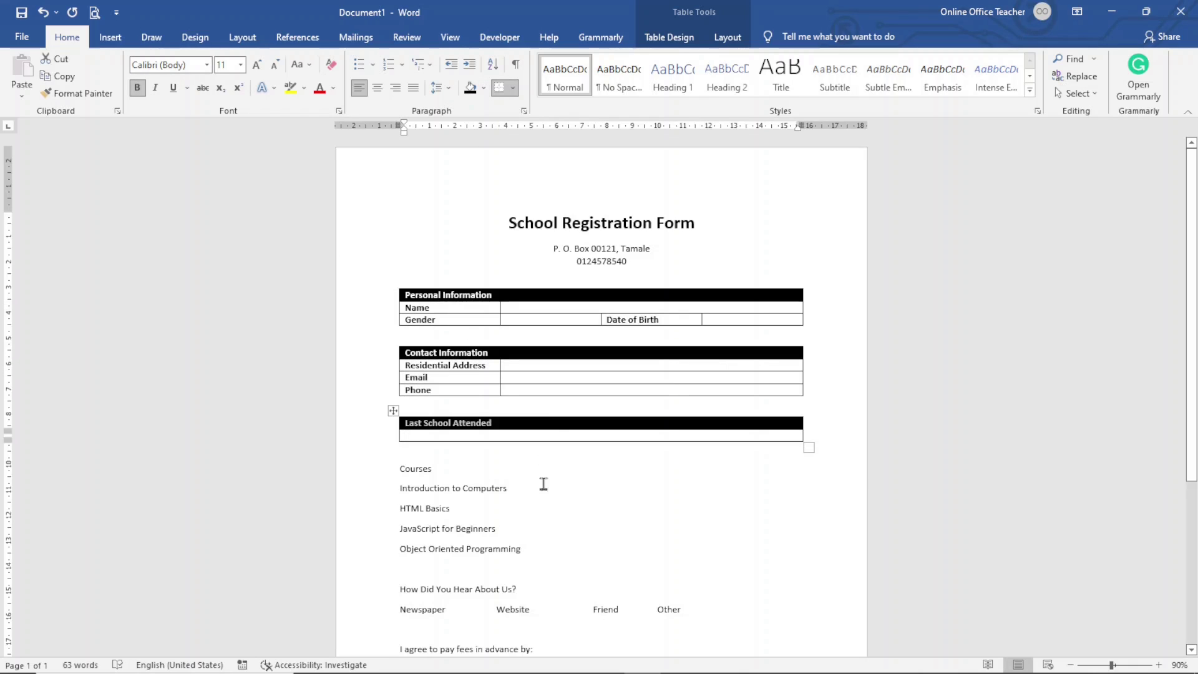
click(496, 476)
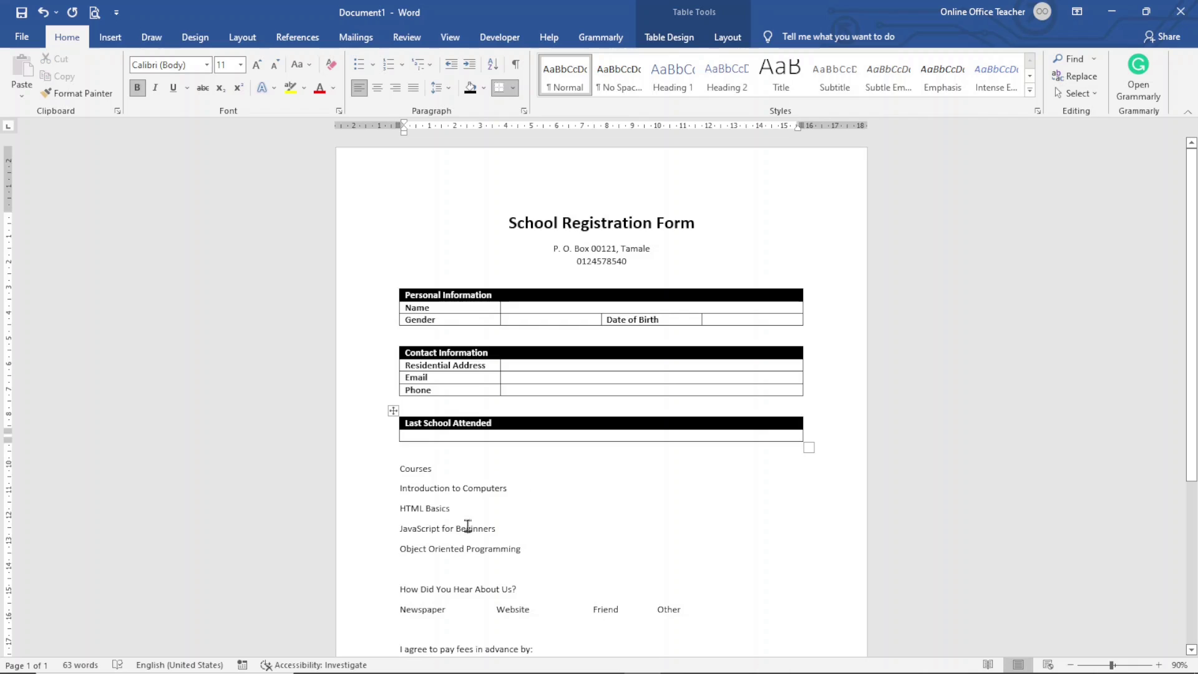
click(382, 474)
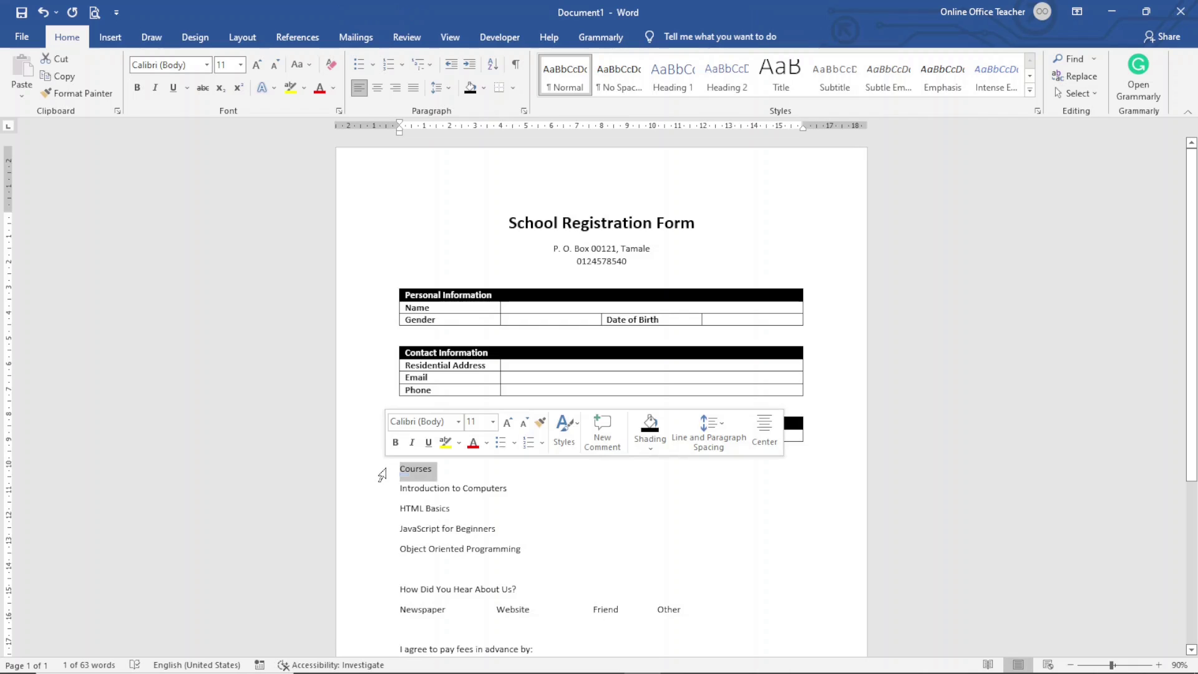
Step: Bold the Courses line and give it black shading across the page width
click(137, 87)
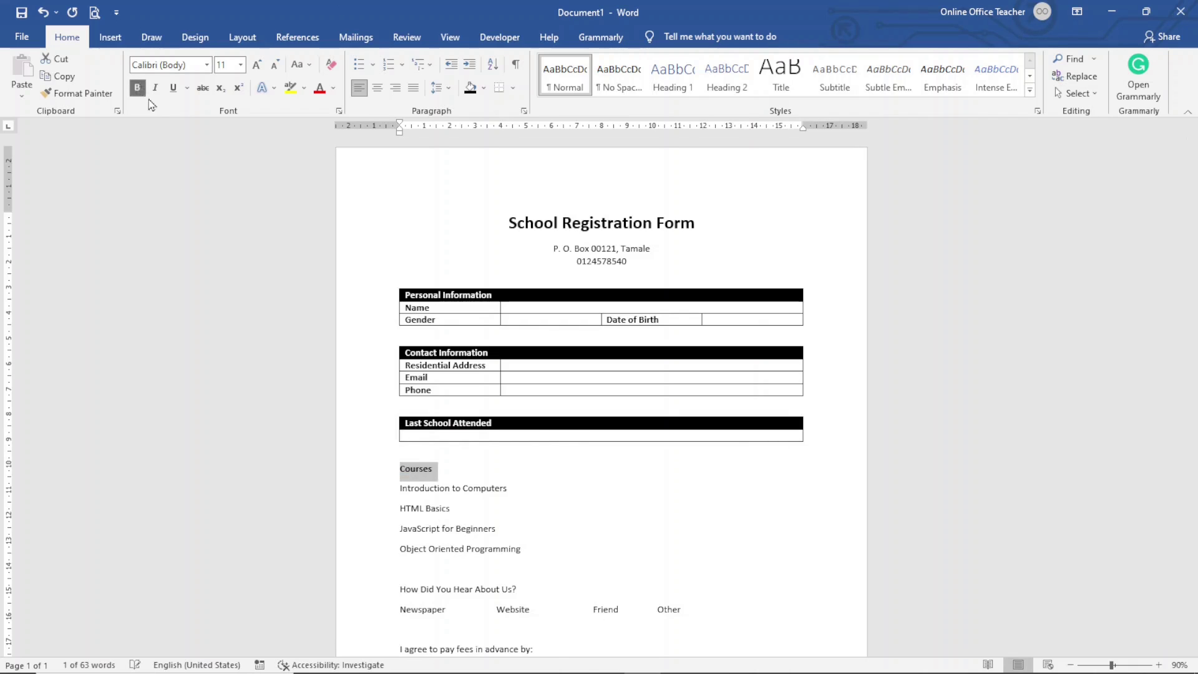
click(470, 88)
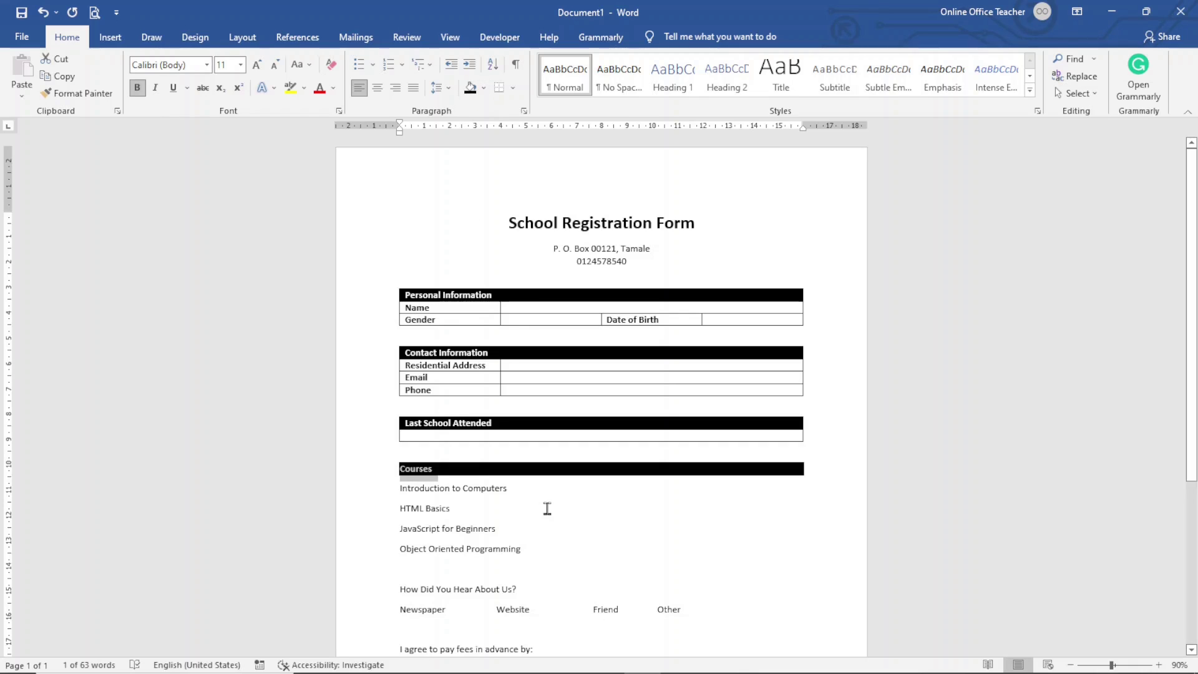
scroll(546, 507, down, 3)
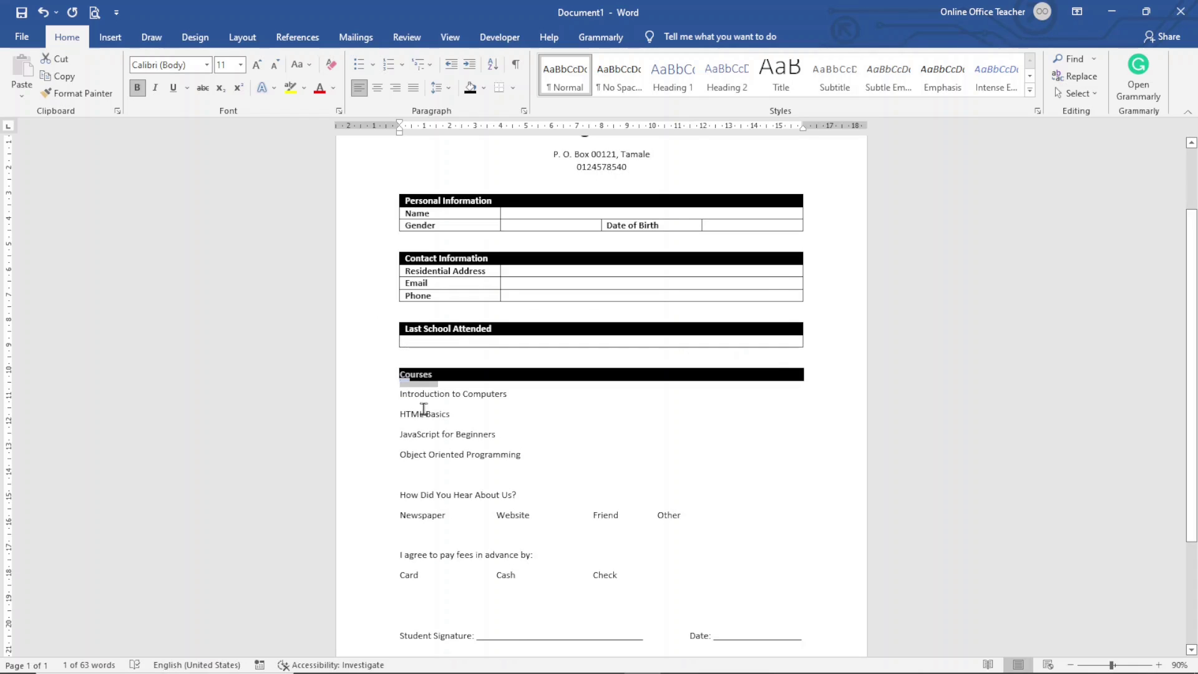
Step: Indent the four course option lines under Courses by dragging the ruler's Left Indent marker right
drag(385, 400, 378, 462)
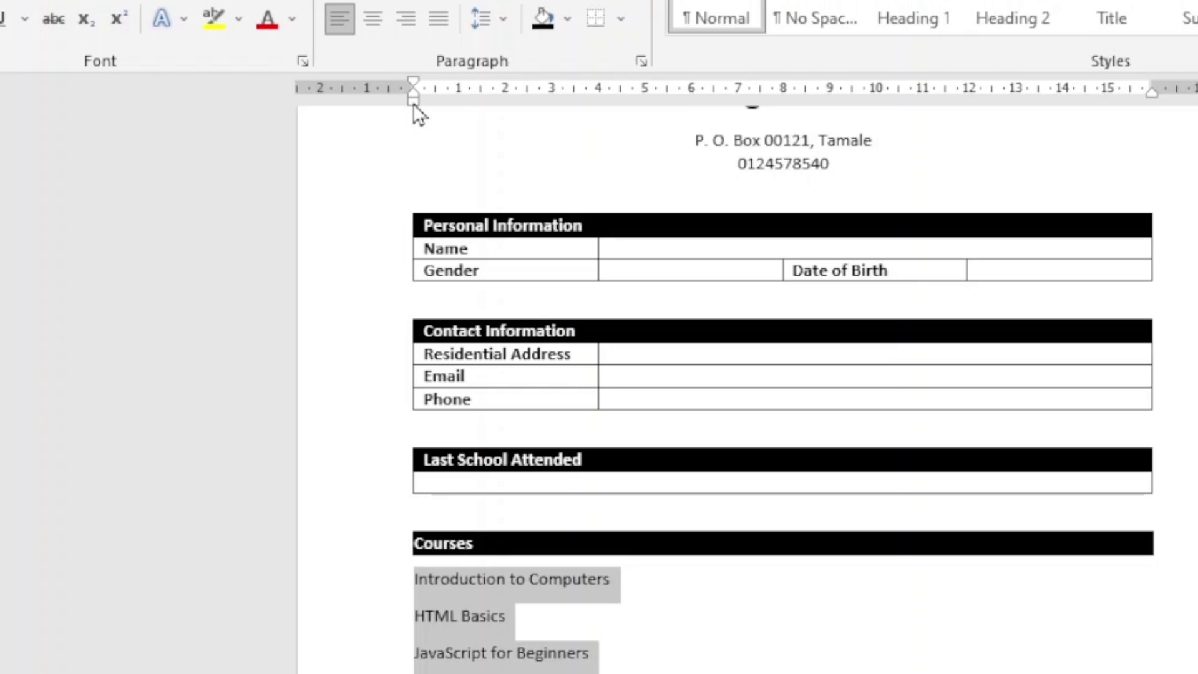
drag(413, 103, 413, 102)
drag(420, 102, 458, 114)
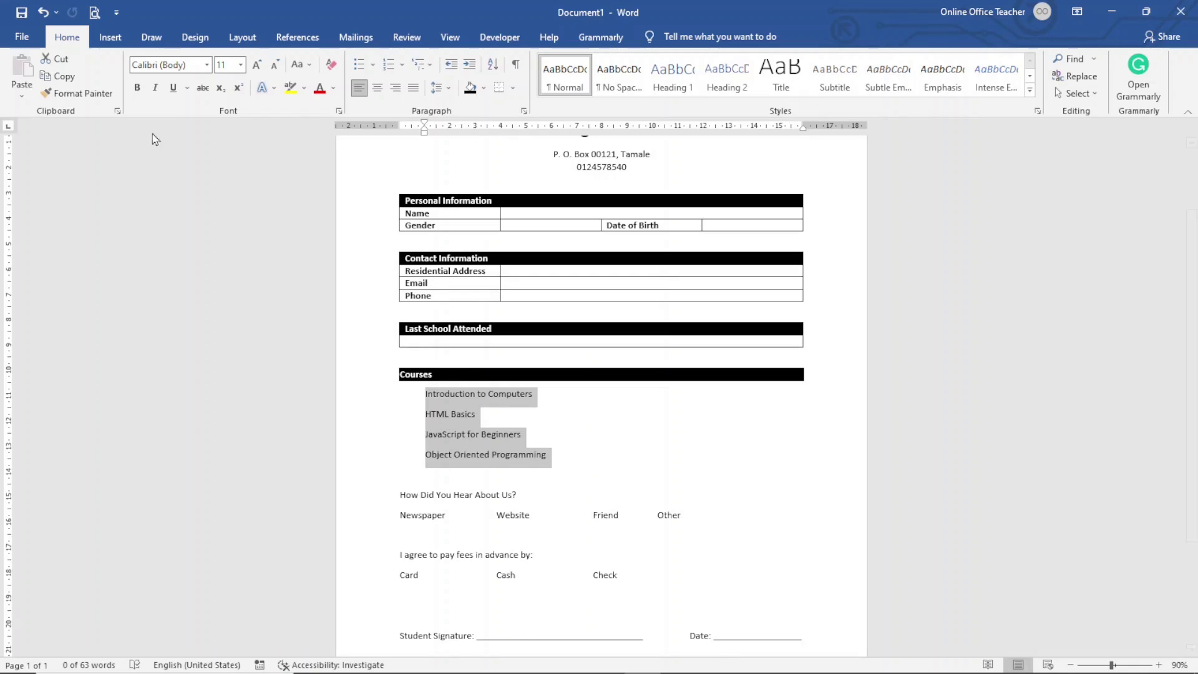
click(105, 35)
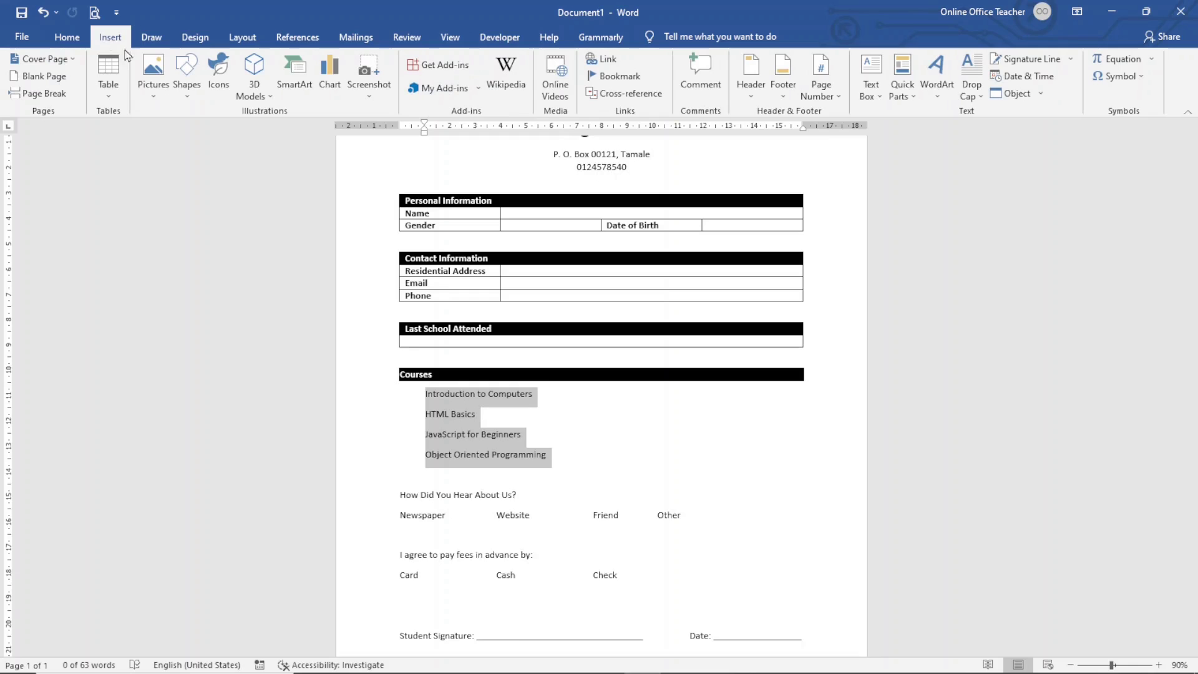
Step: Draw a small rectangle square beside Introduction to Computers
click(198, 90)
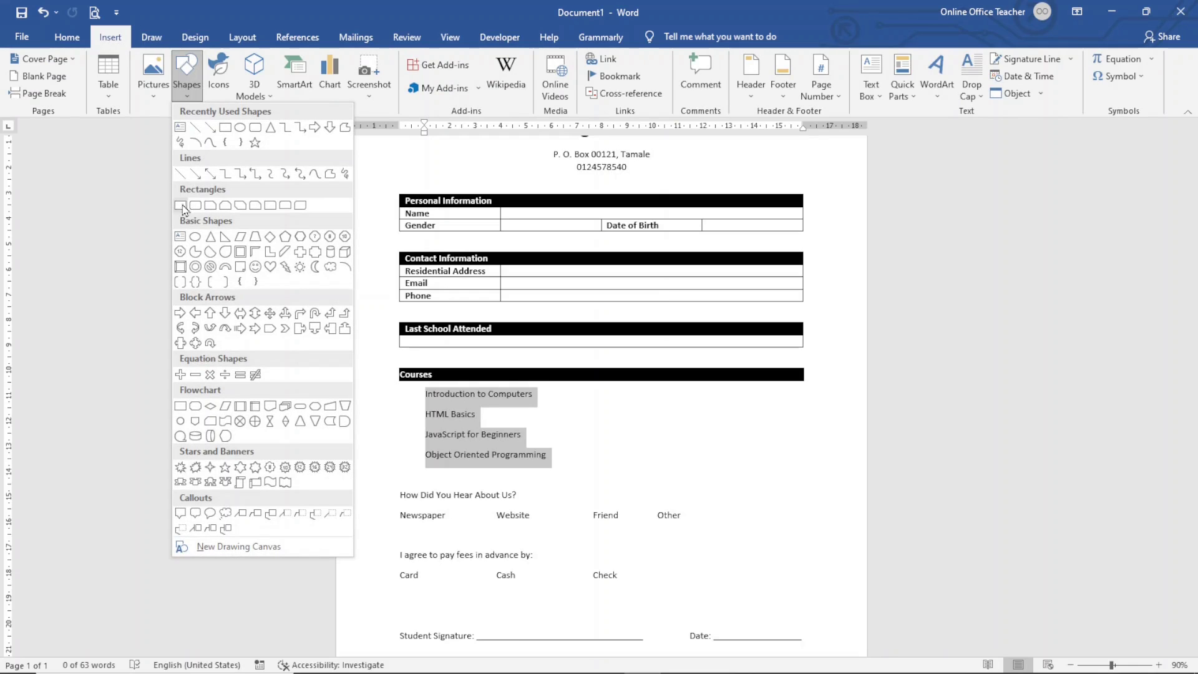
click(180, 205)
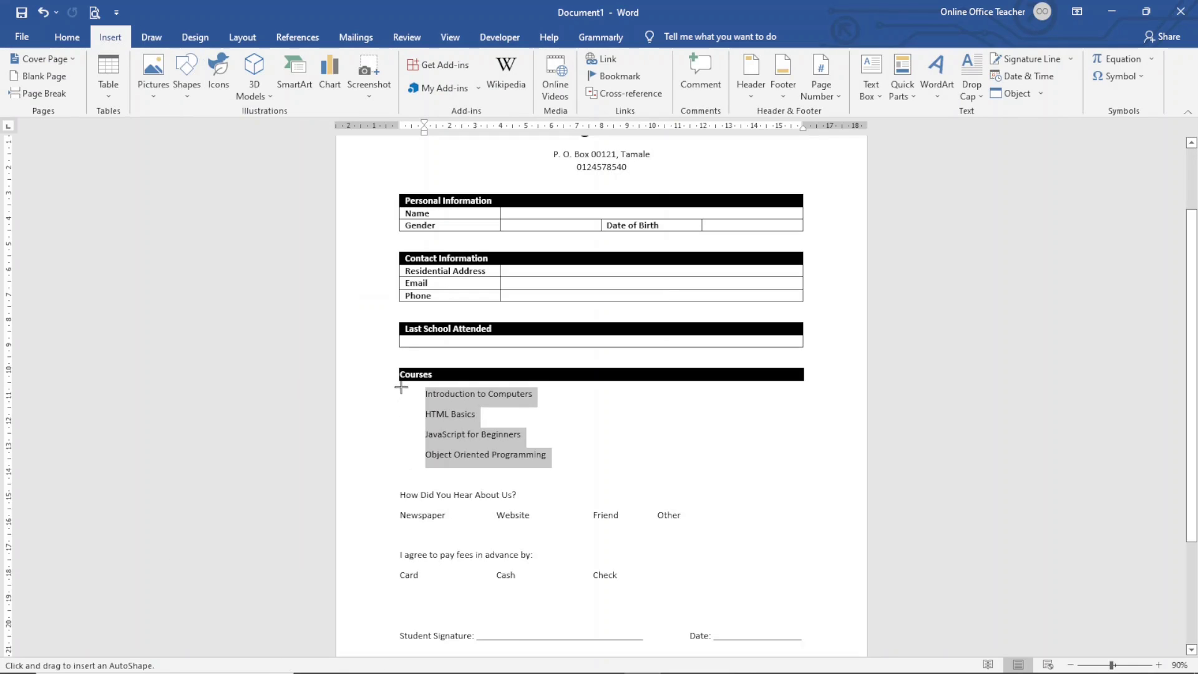
drag(402, 387, 415, 401)
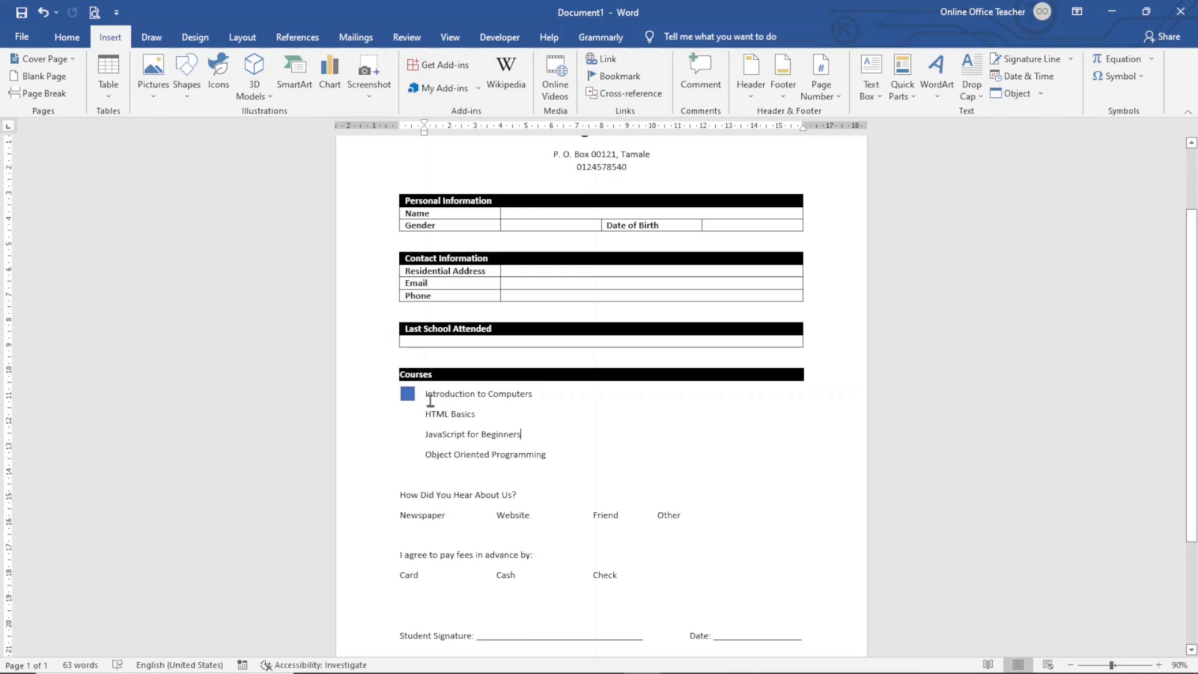
click(408, 397)
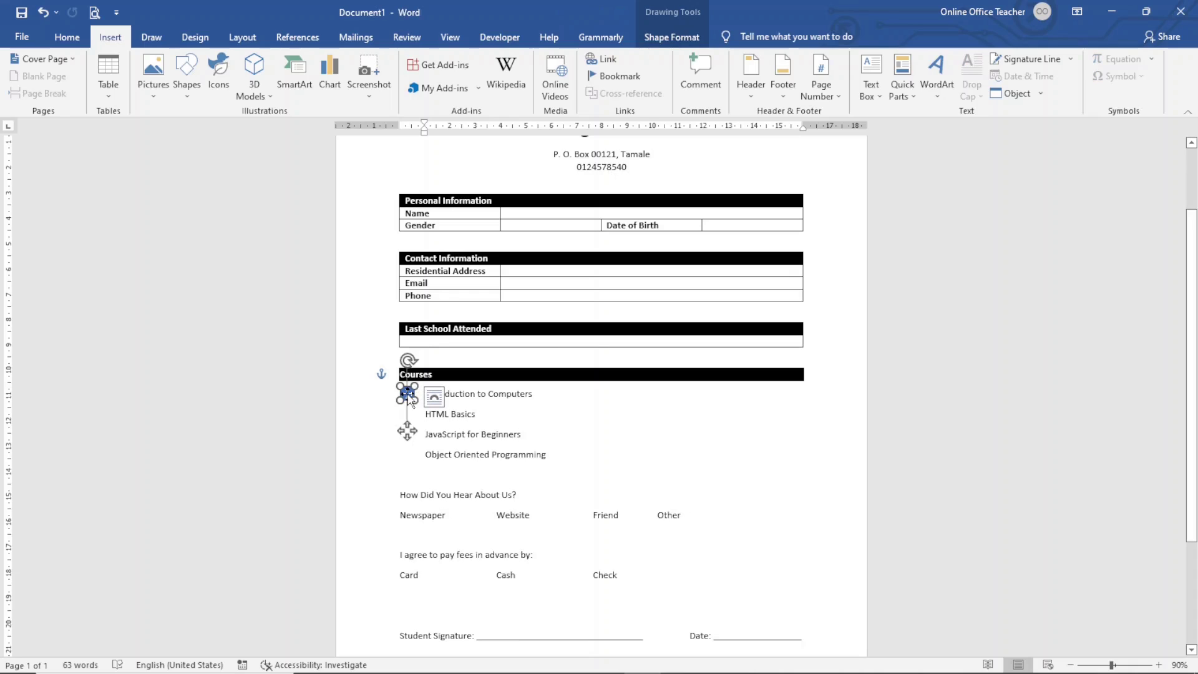
Step: Give the square No Fill and a black outline, then duplicate it
click(670, 38)
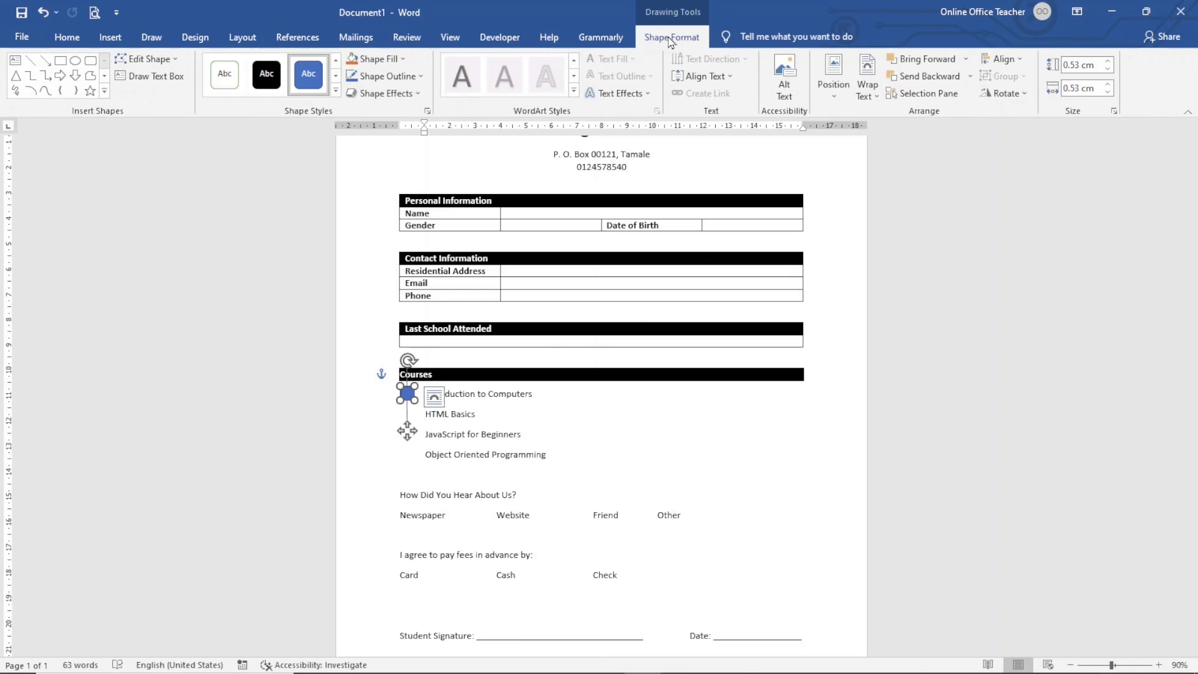
click(402, 59)
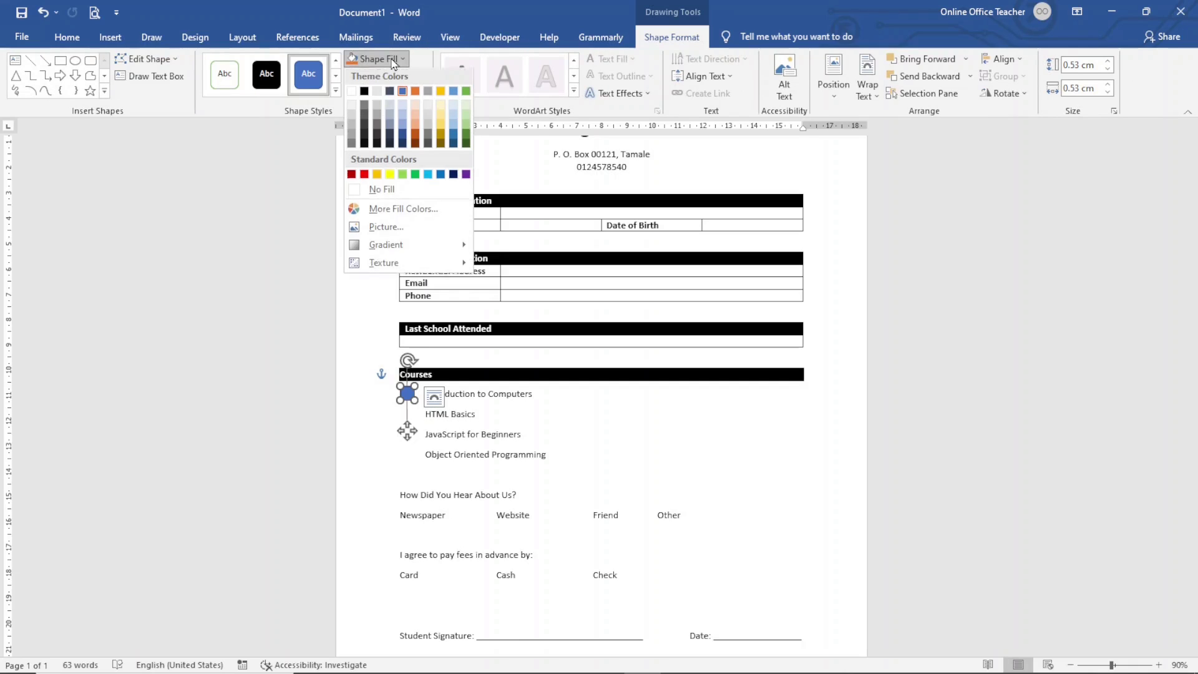
click(382, 191)
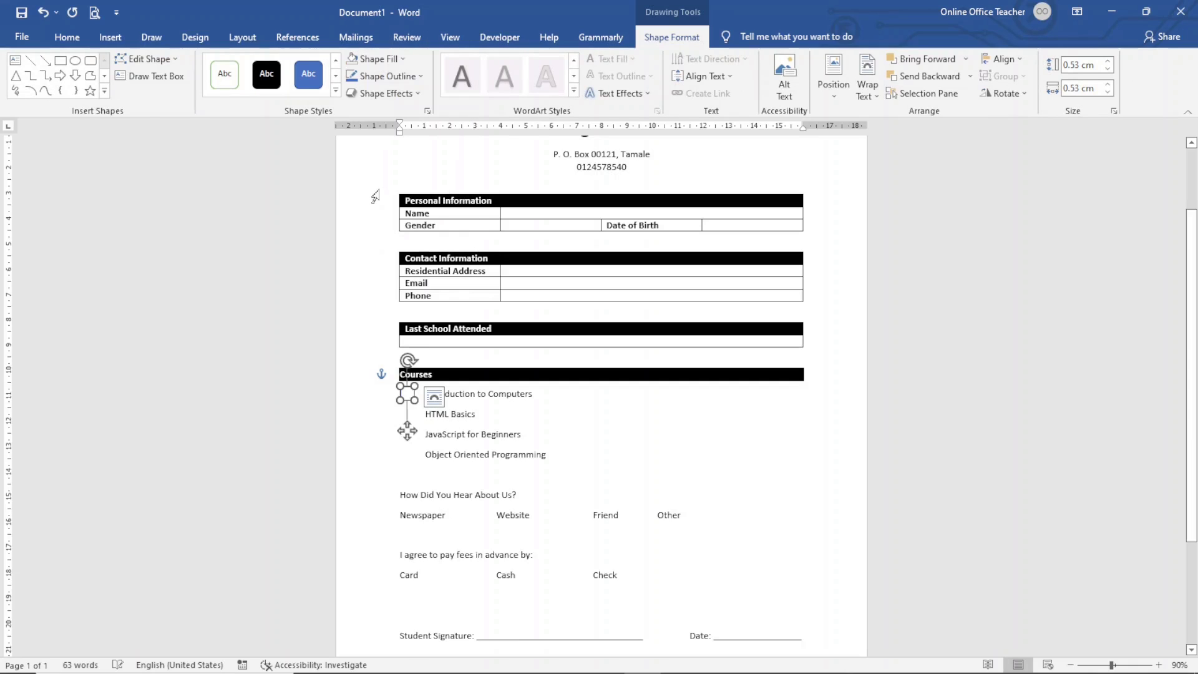
click(393, 77)
click(365, 110)
click(491, 434)
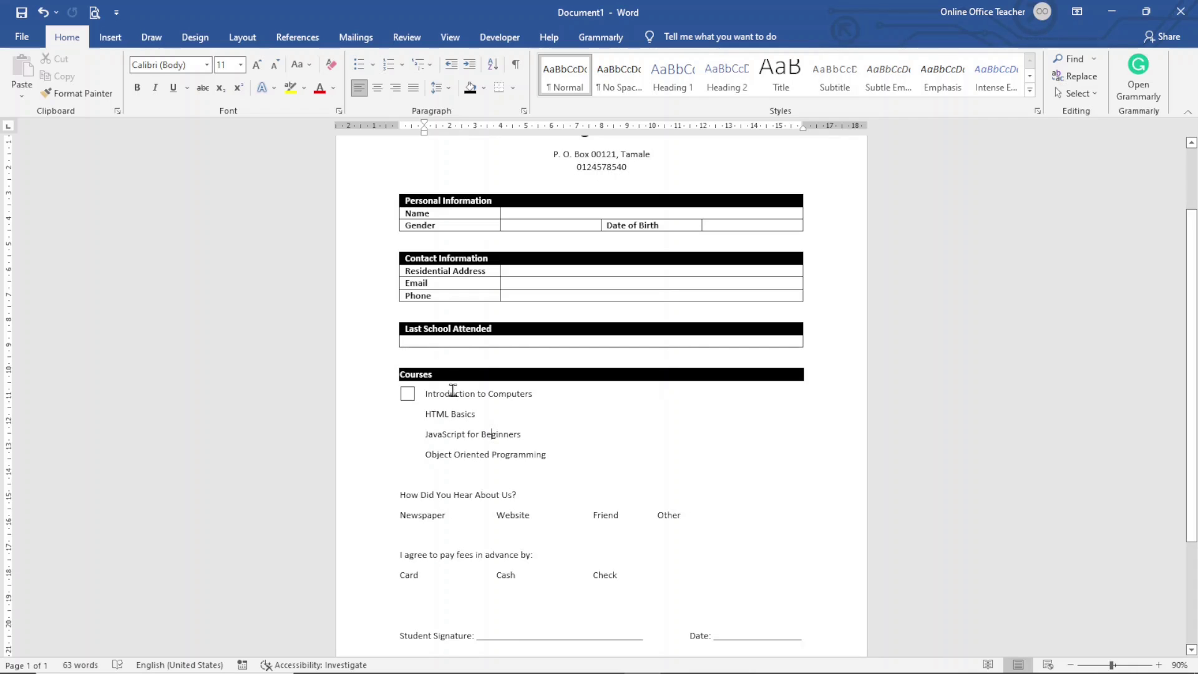
click(407, 393)
key(ctrl+d)
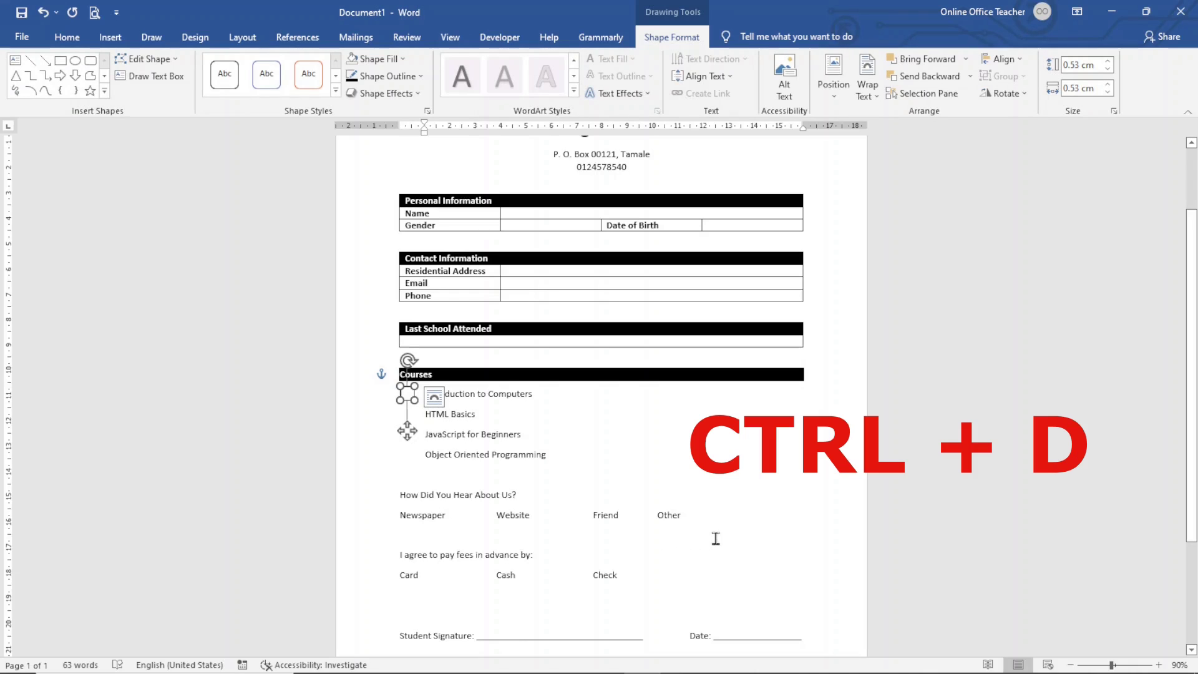
Step: Make more checkbox copies with Ctrl+D and line them up beside JavaScript for Beginners and Object Oriented Programming
key(ctrl+d)
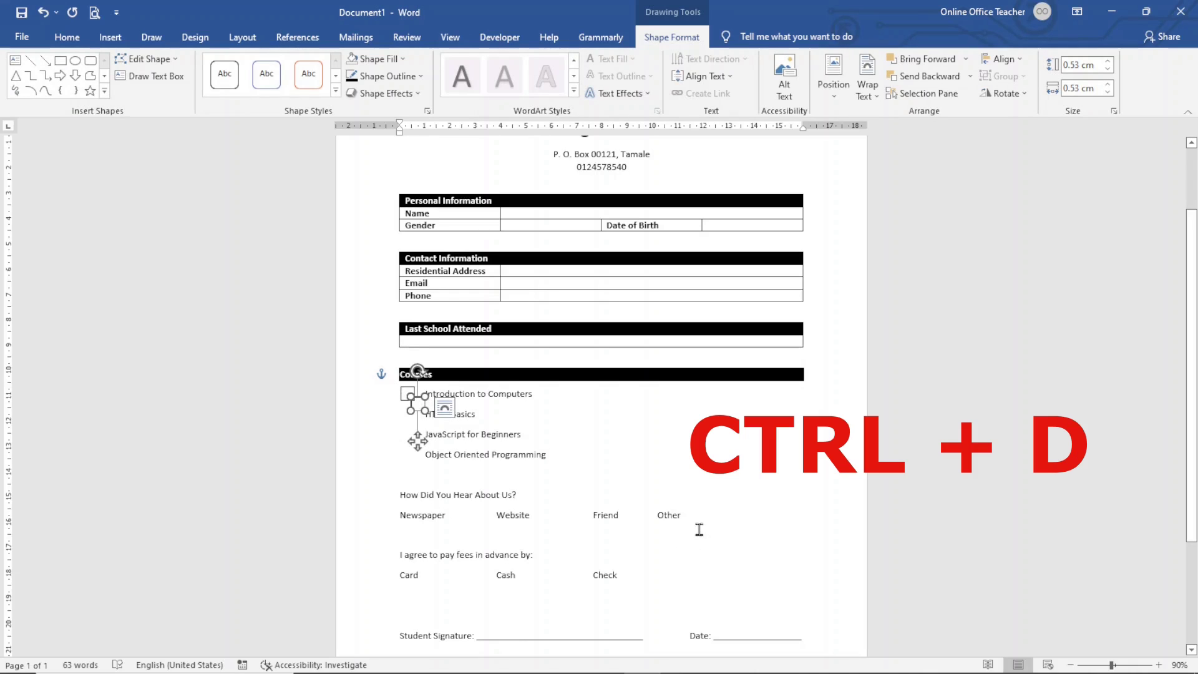
key(ctrl+d)
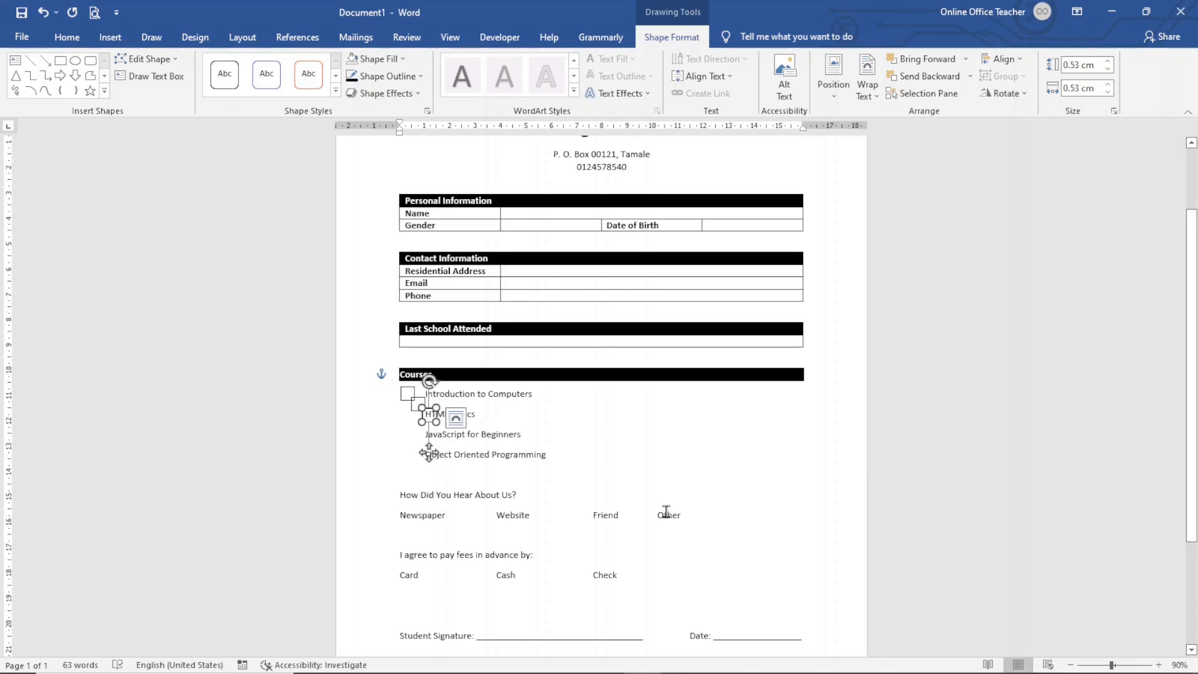
key(ctrl+d)
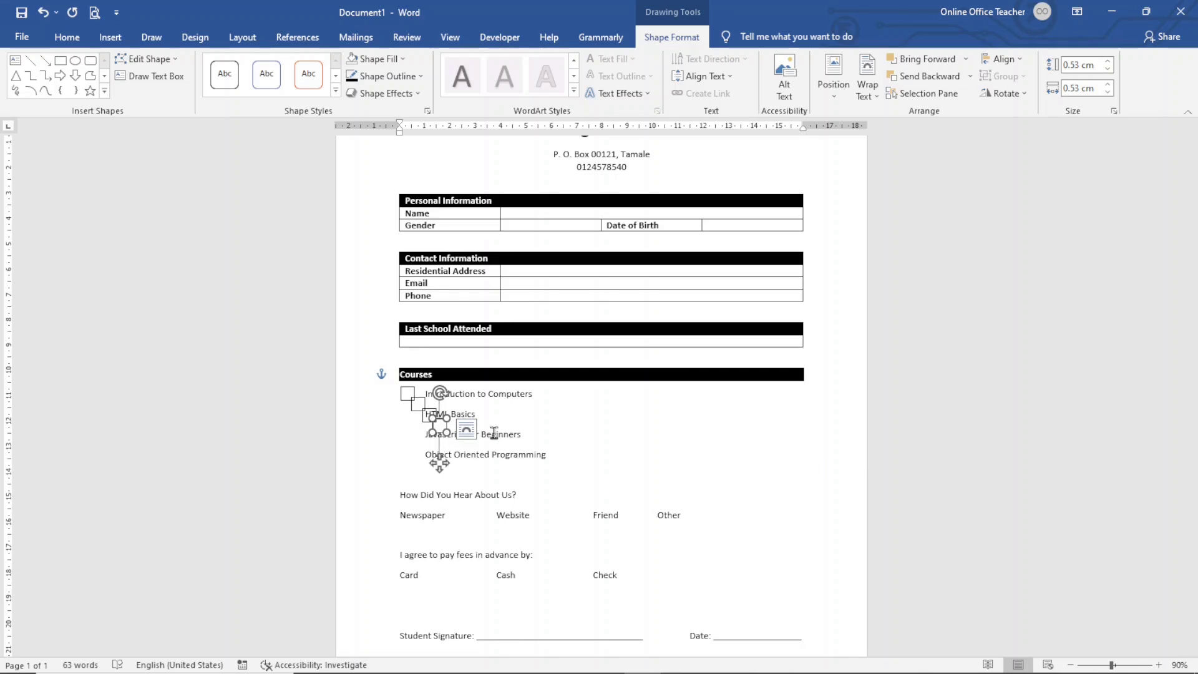
drag(439, 463, 409, 473)
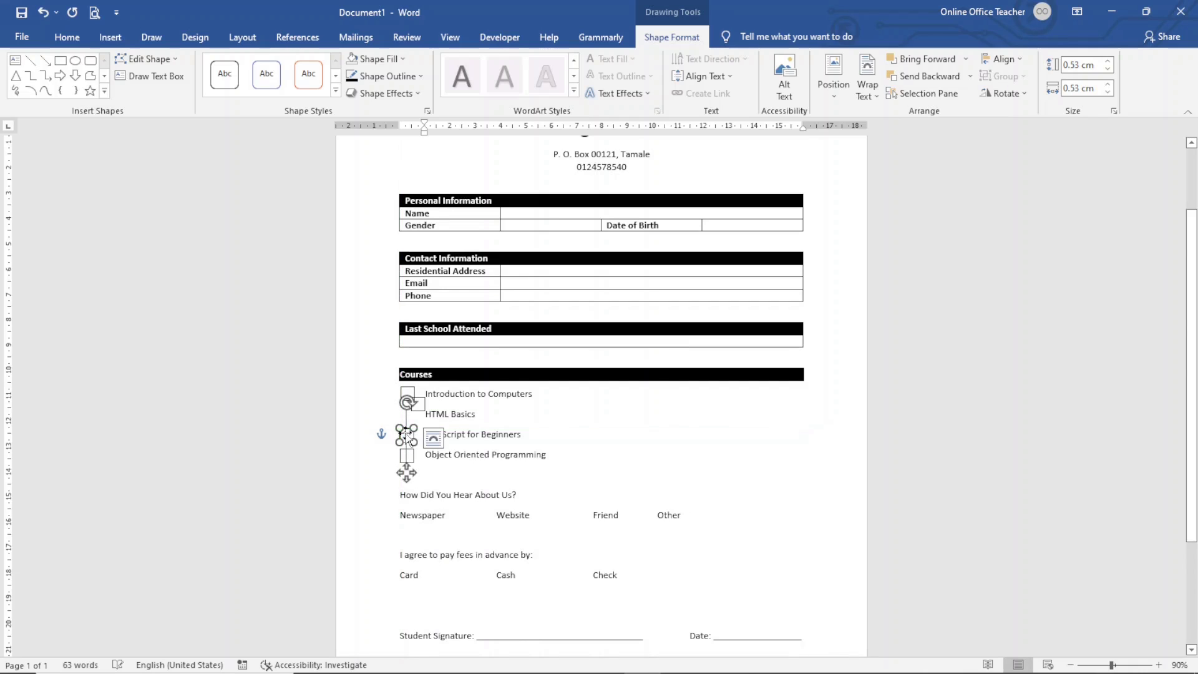
click(443, 397)
drag(411, 403, 406, 454)
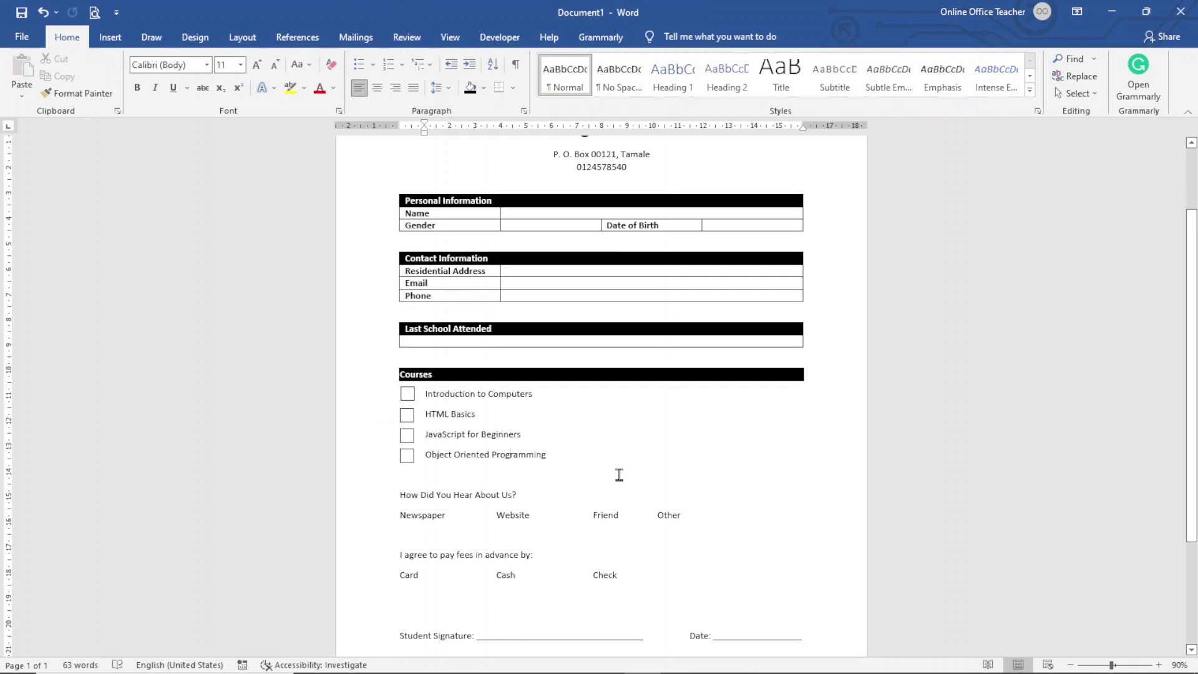
scroll(624, 492, down, 1)
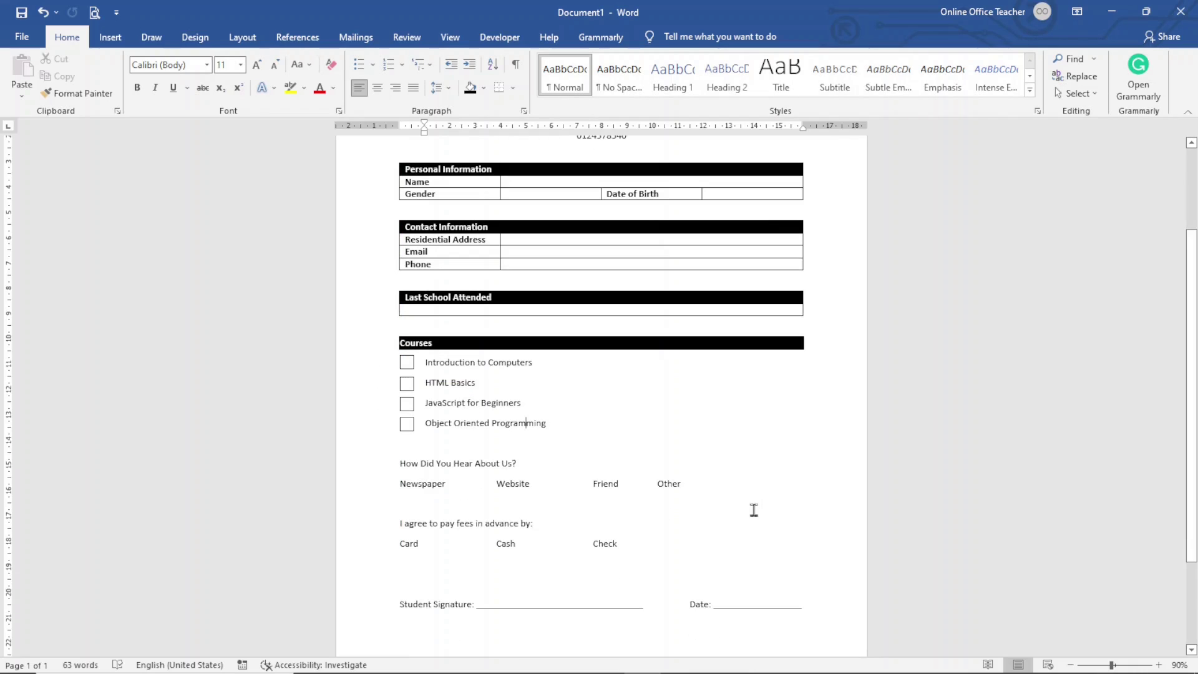
Step: Make 'How Did You Hear About Us?' bold with black shading across the width
click(373, 471)
click(386, 439)
click(471, 96)
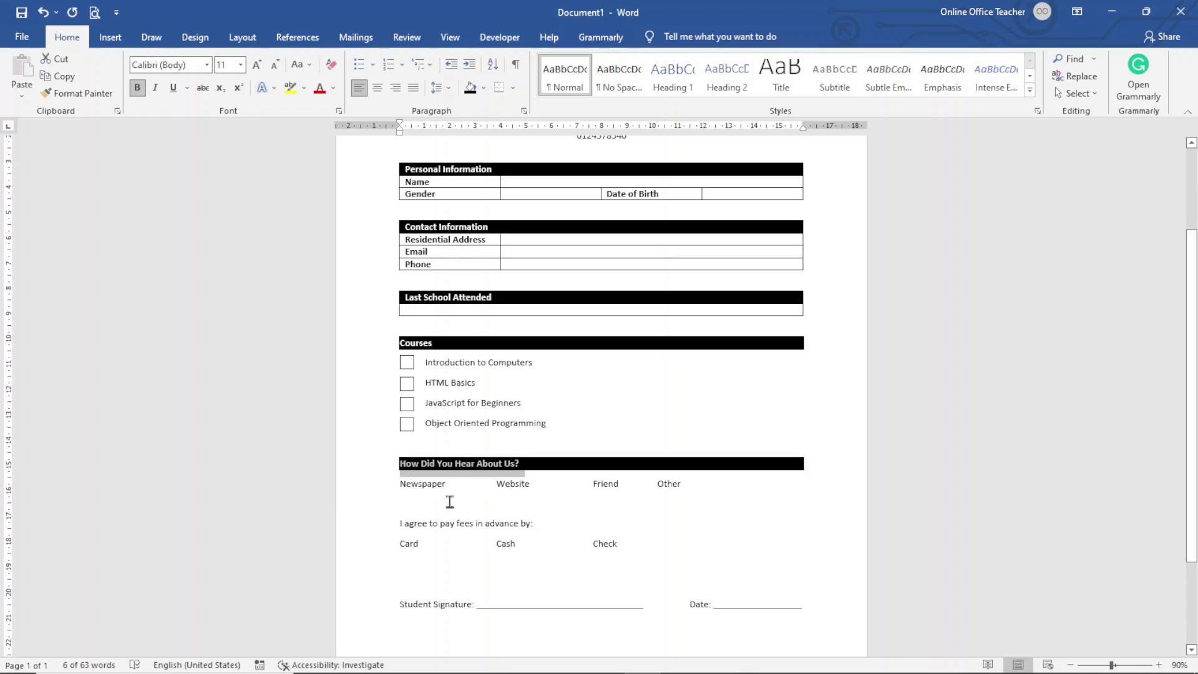
Step: Indent the Newspaper, Website, Friend, Other line and copy a checkbox beside the options
click(362, 489)
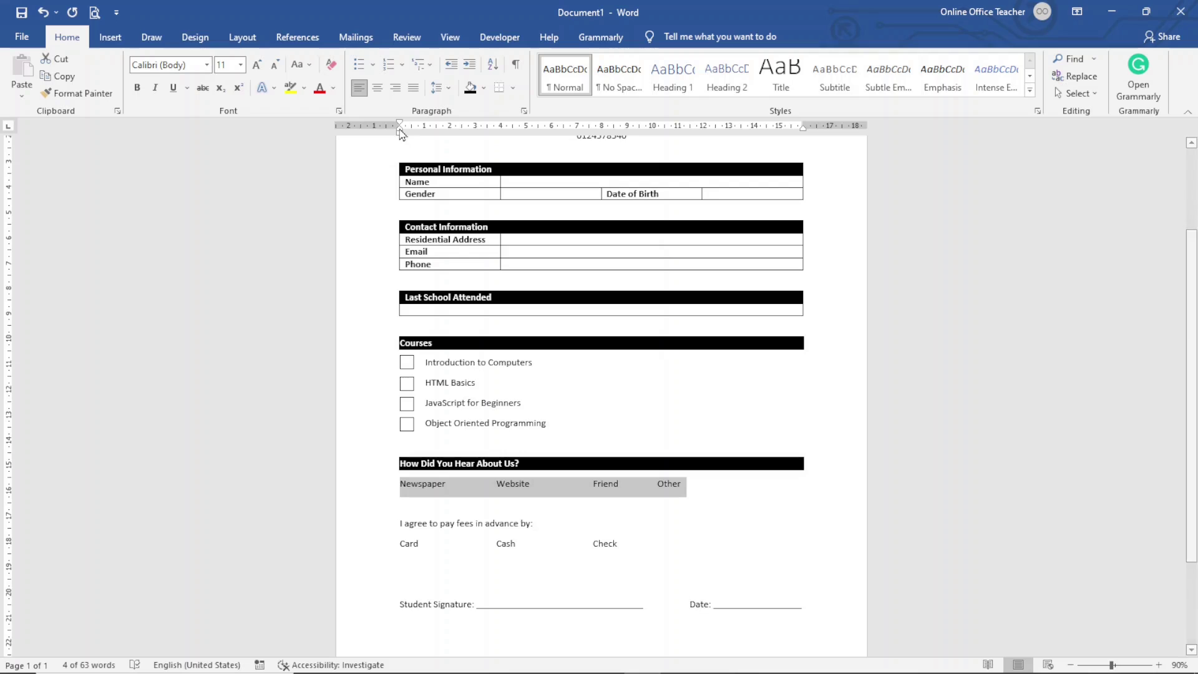
drag(400, 135, 424, 136)
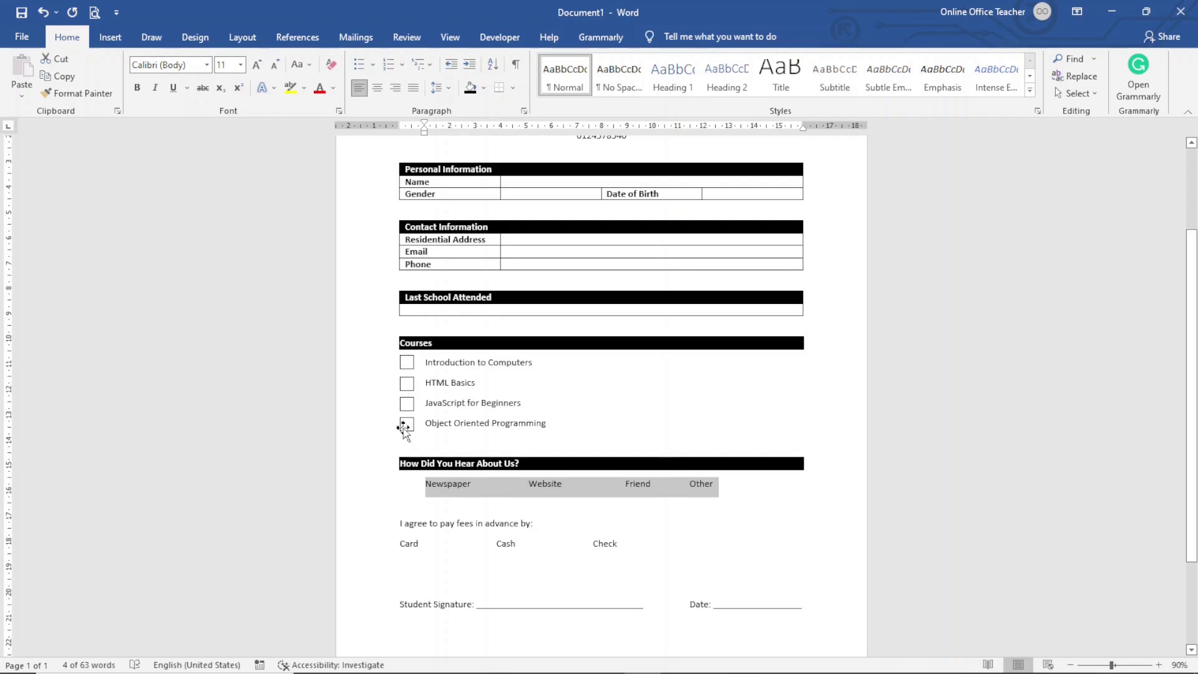
click(404, 426)
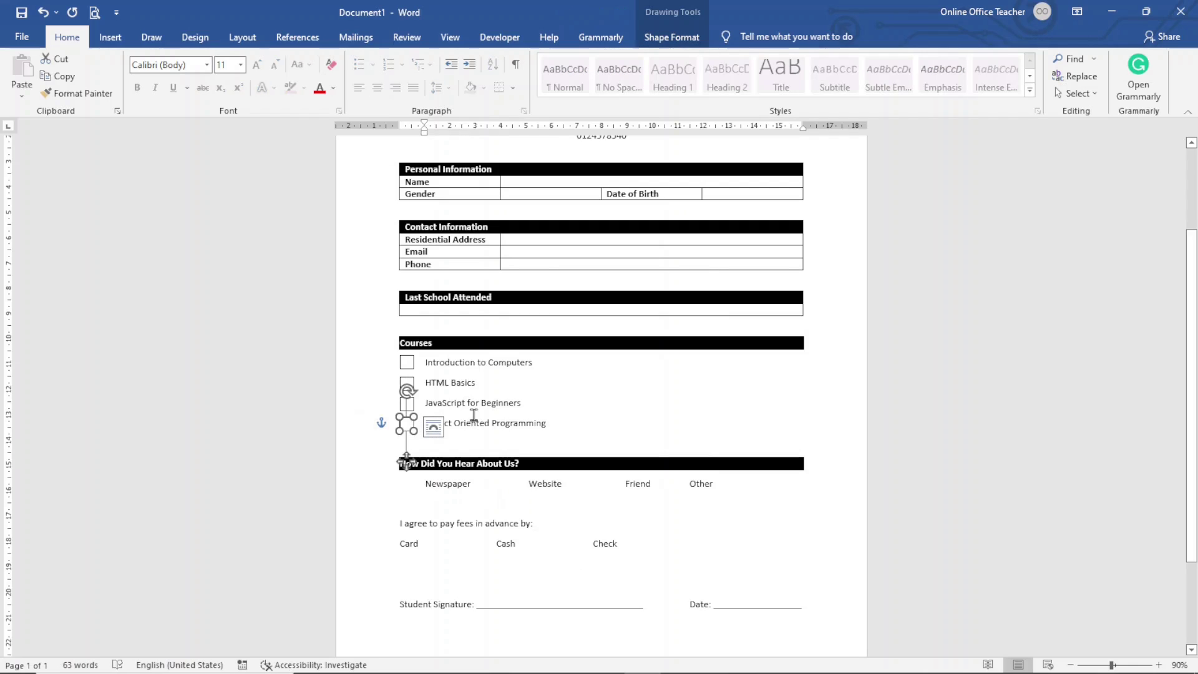
mouse_move(407, 426)
mouse_down()
mouse_move(418, 437)
mouse_move(404, 483)
mouse_move(421, 499)
mouse_move(512, 482)
mouse_up()
click(407, 486)
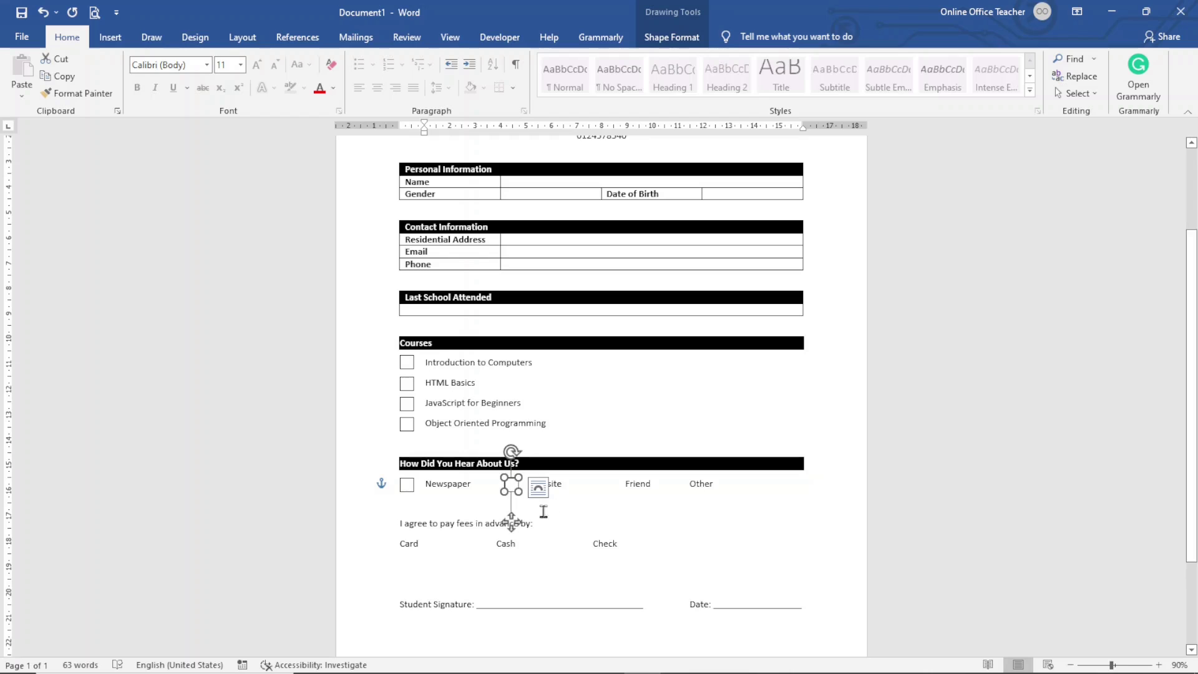
click(480, 513)
scroll(414, 499, down, 1)
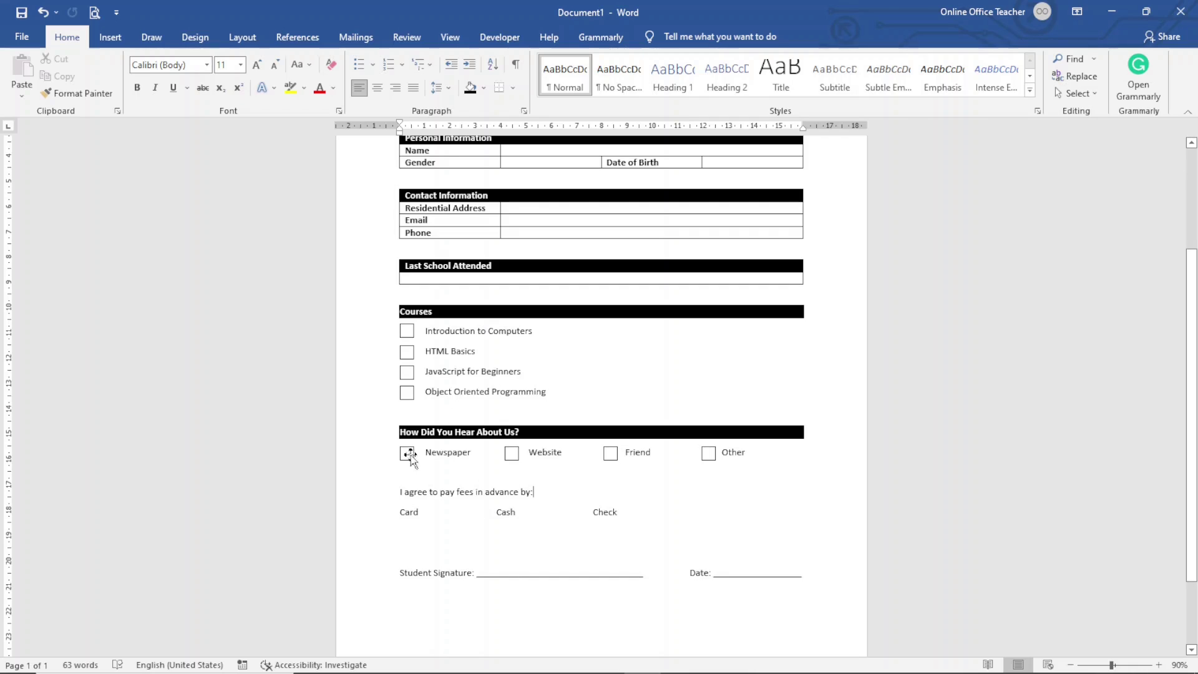
click(376, 496)
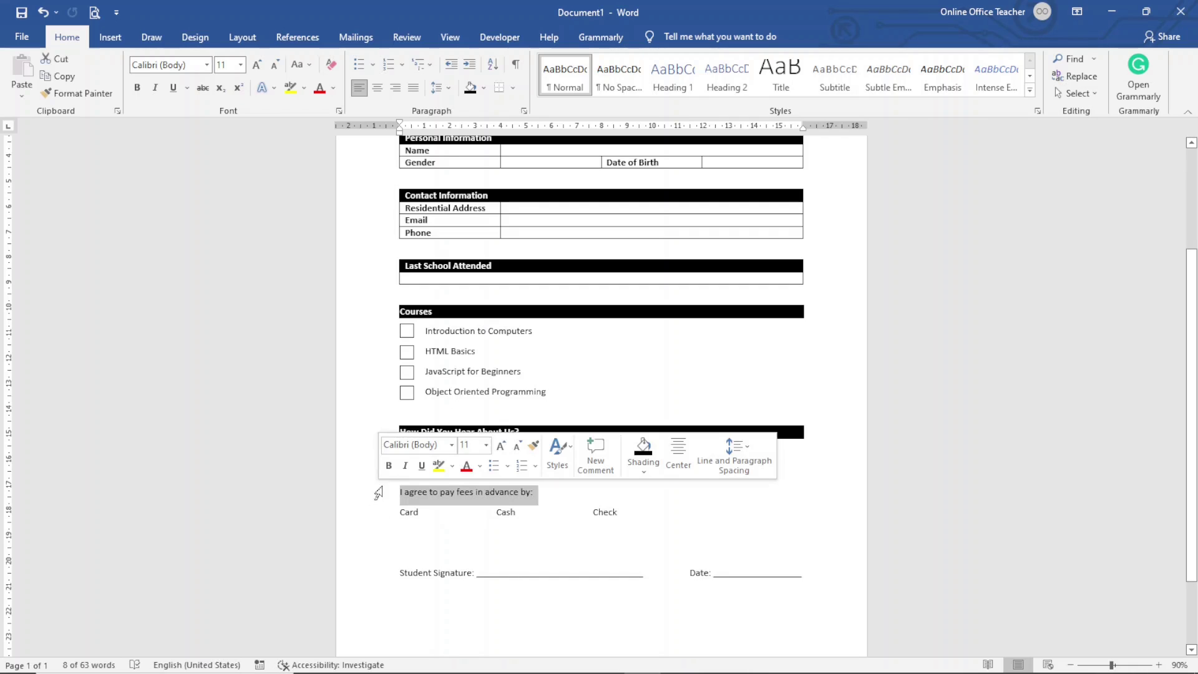
Step: Repeat the bold black header on the fee-payment line and copy three checkboxes beside Card, Cash and Check
key(F4)
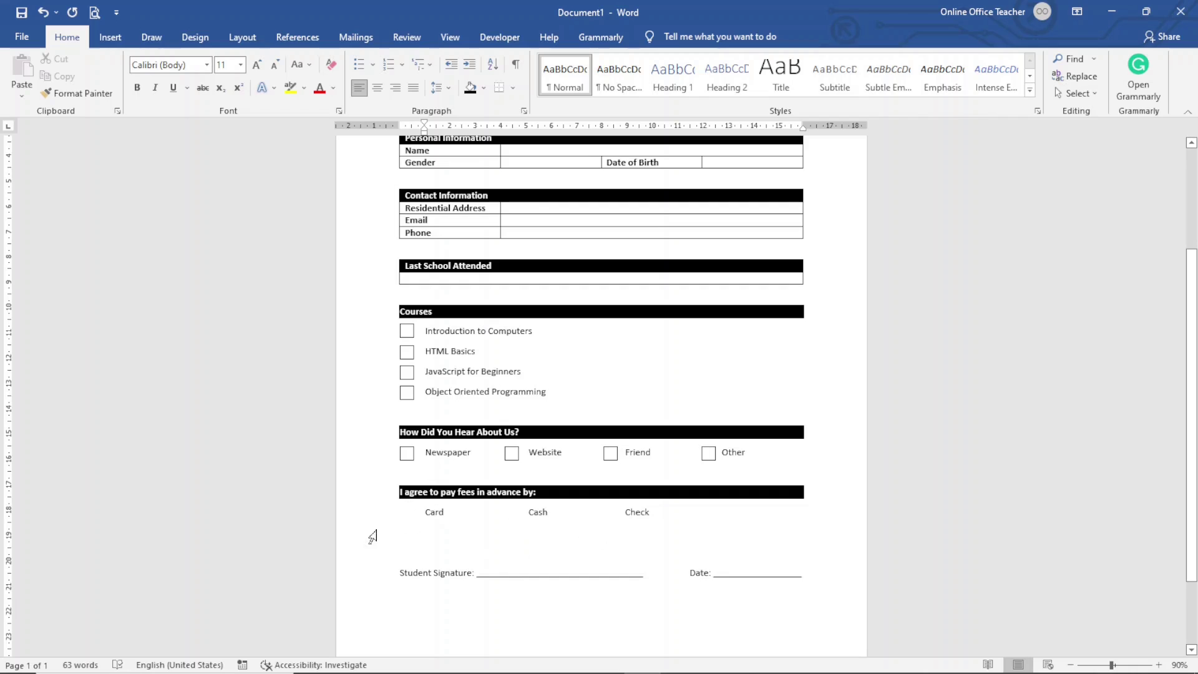
click(407, 448)
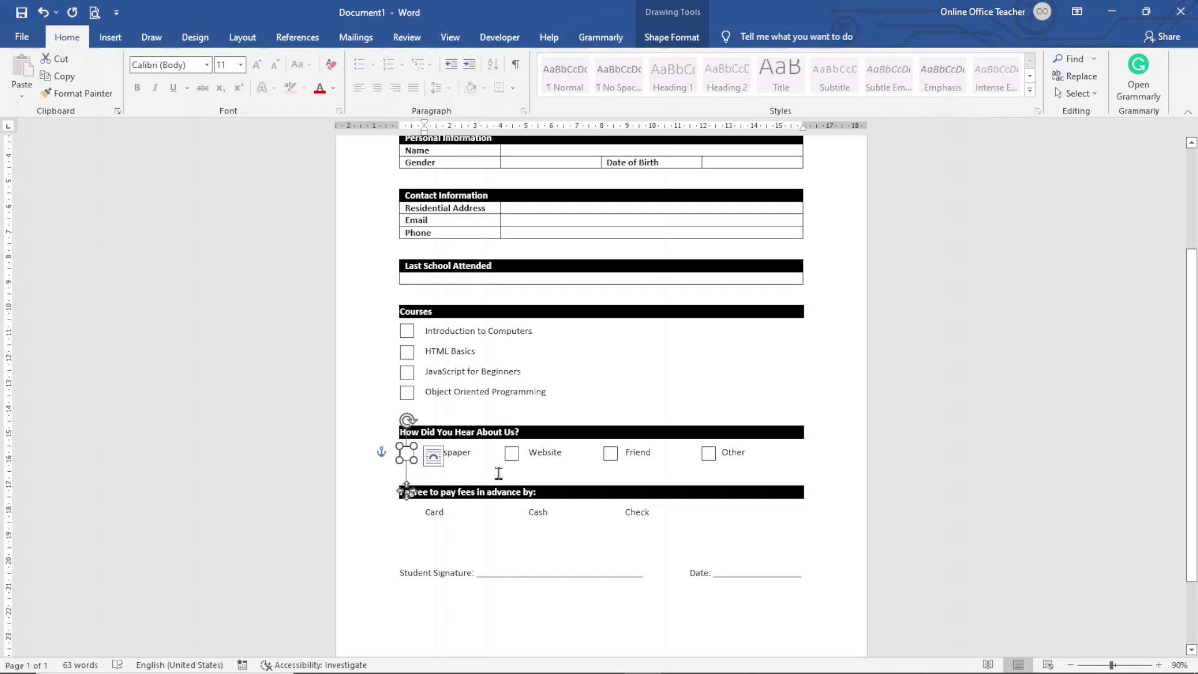
shift+click(512, 458)
shift+click(615, 460)
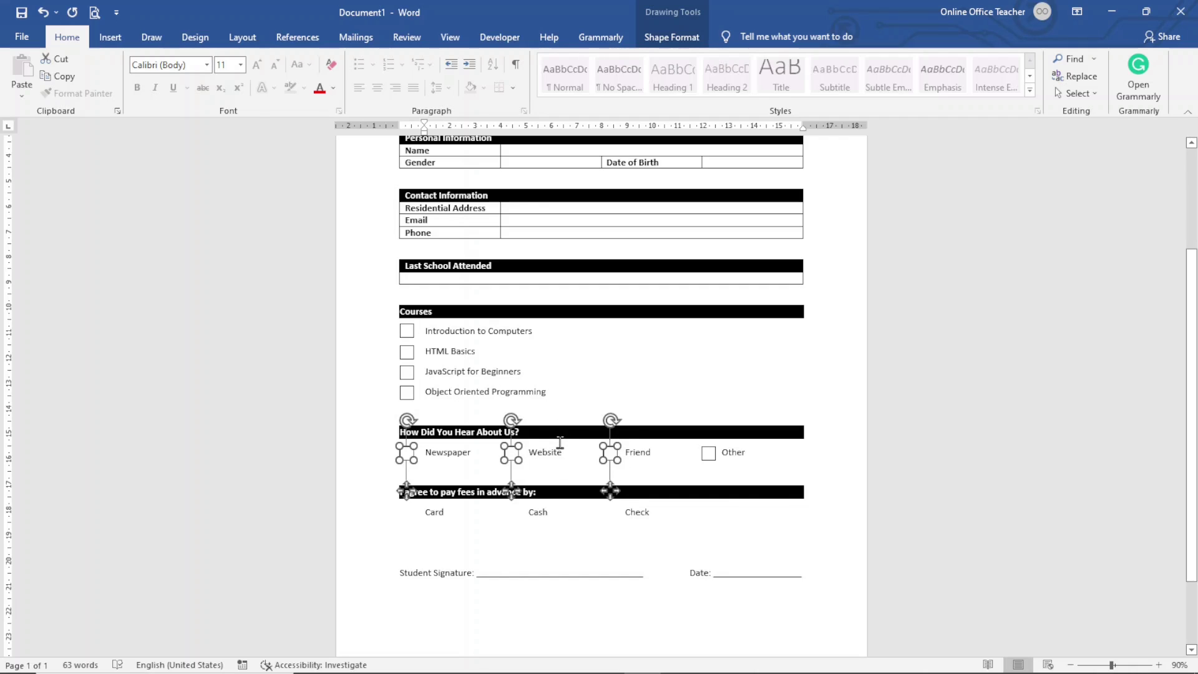
key(ctrl+d)
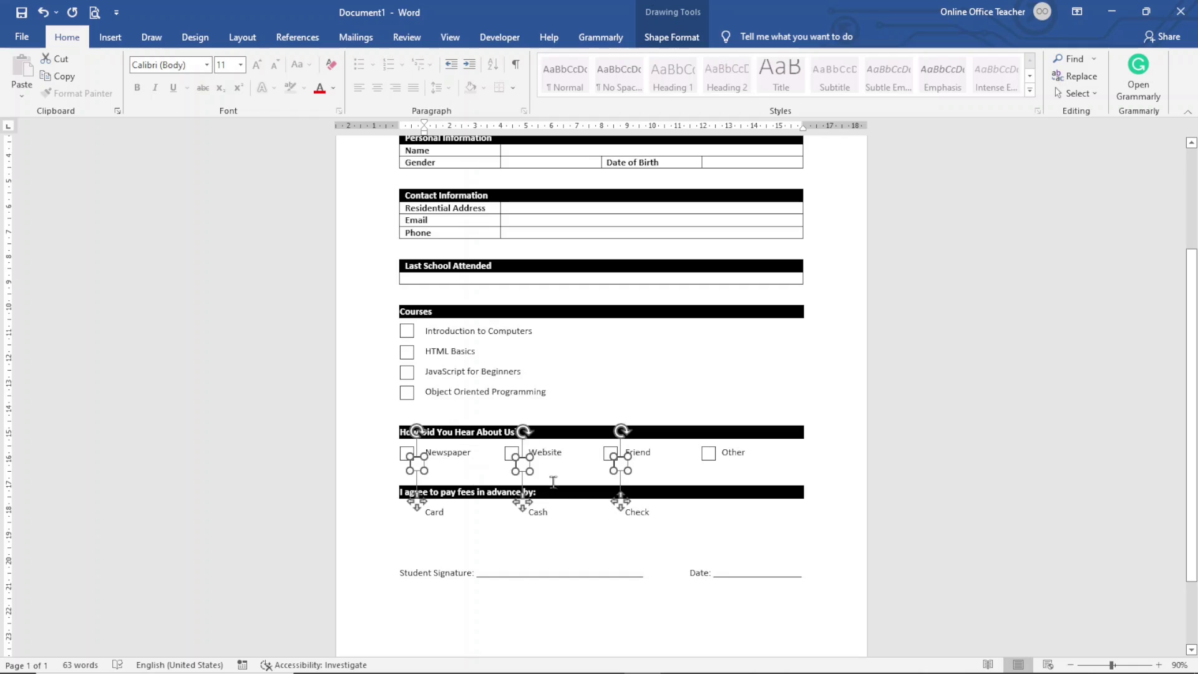
drag(412, 465, 408, 513)
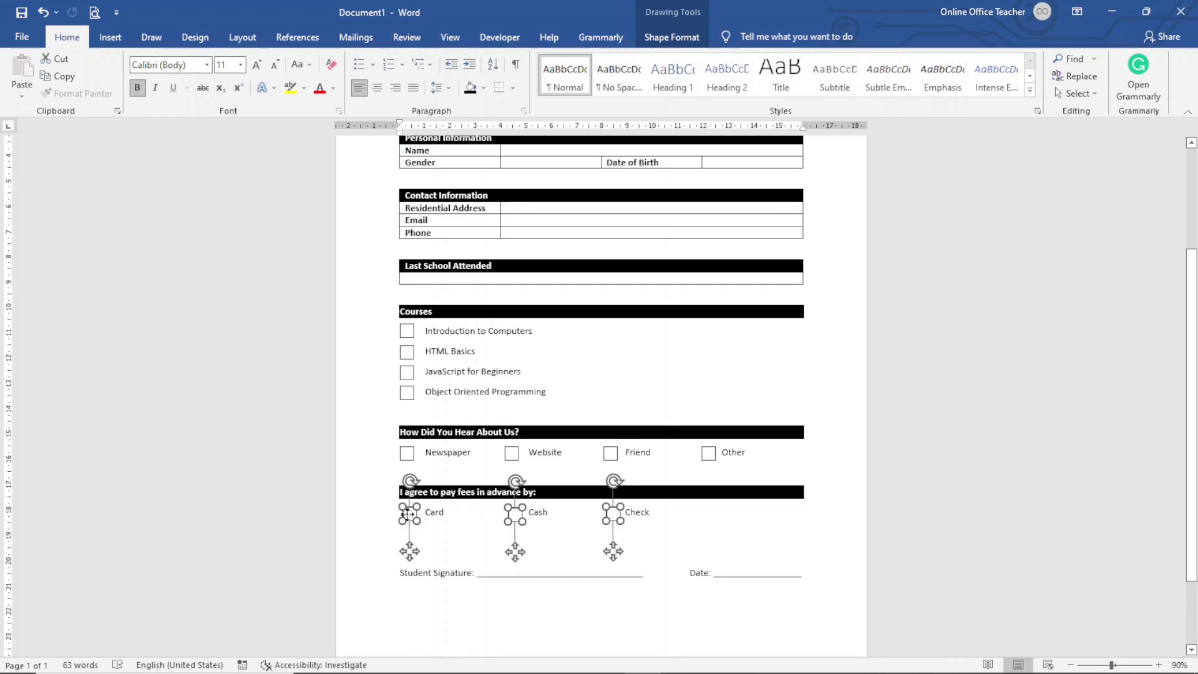
click(715, 634)
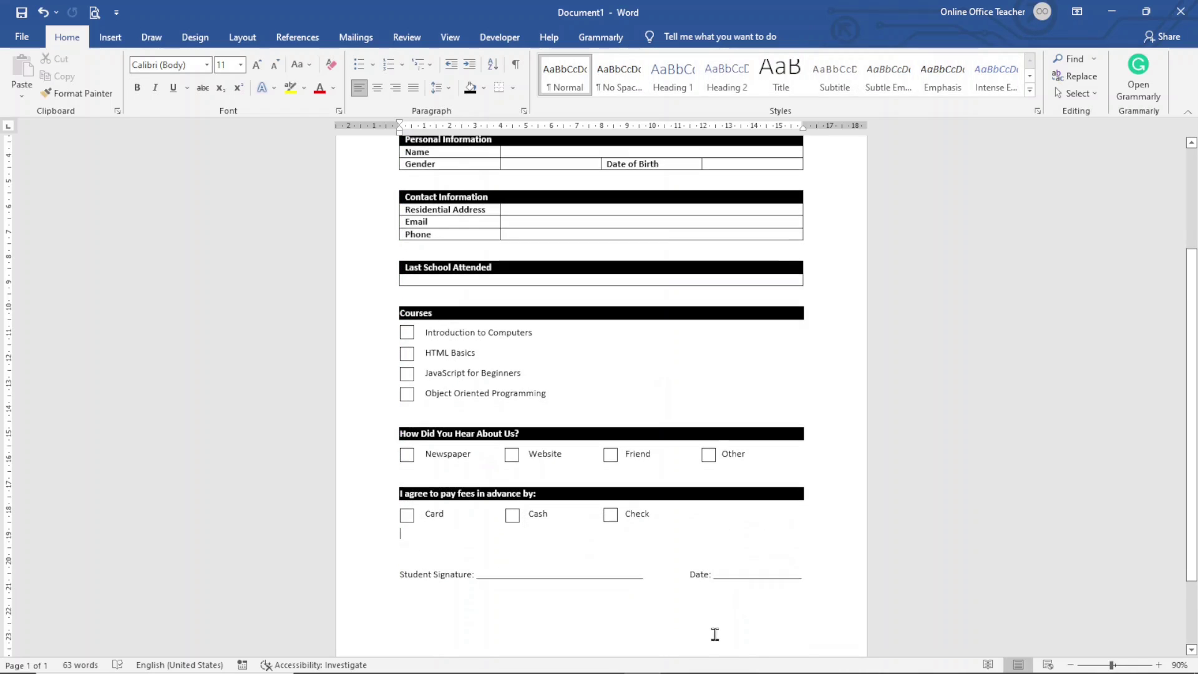
Step: Insert an empty line above the School Registration Form title
scroll(708, 644, up, 4)
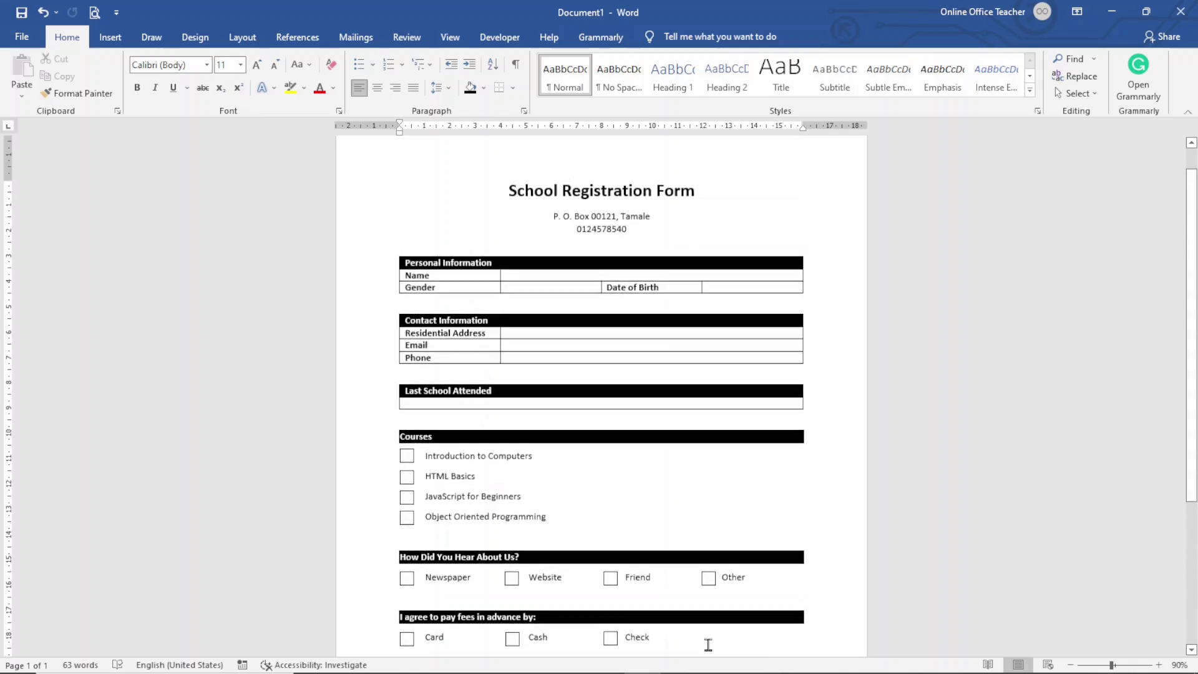
key(ctrl+z)
scroll(690, 561, down, 2)
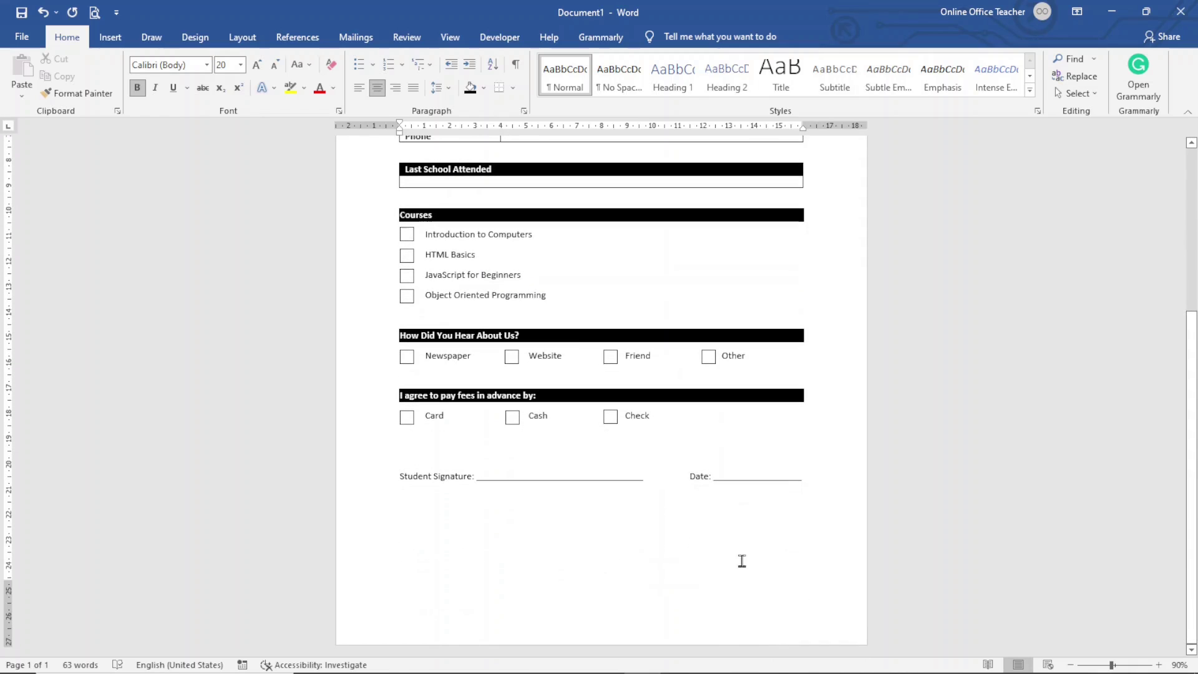
scroll(695, 549, up, 6)
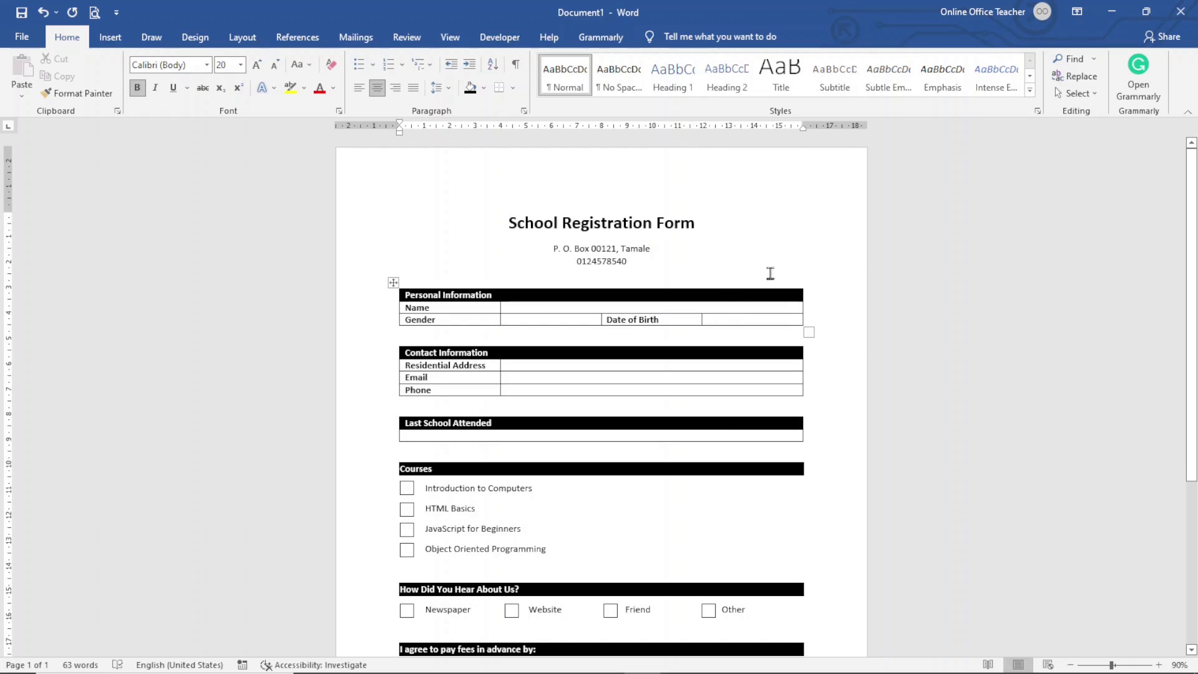
scroll(711, 516, down, 3)
scroll(713, 516, up, 3)
click(500, 240)
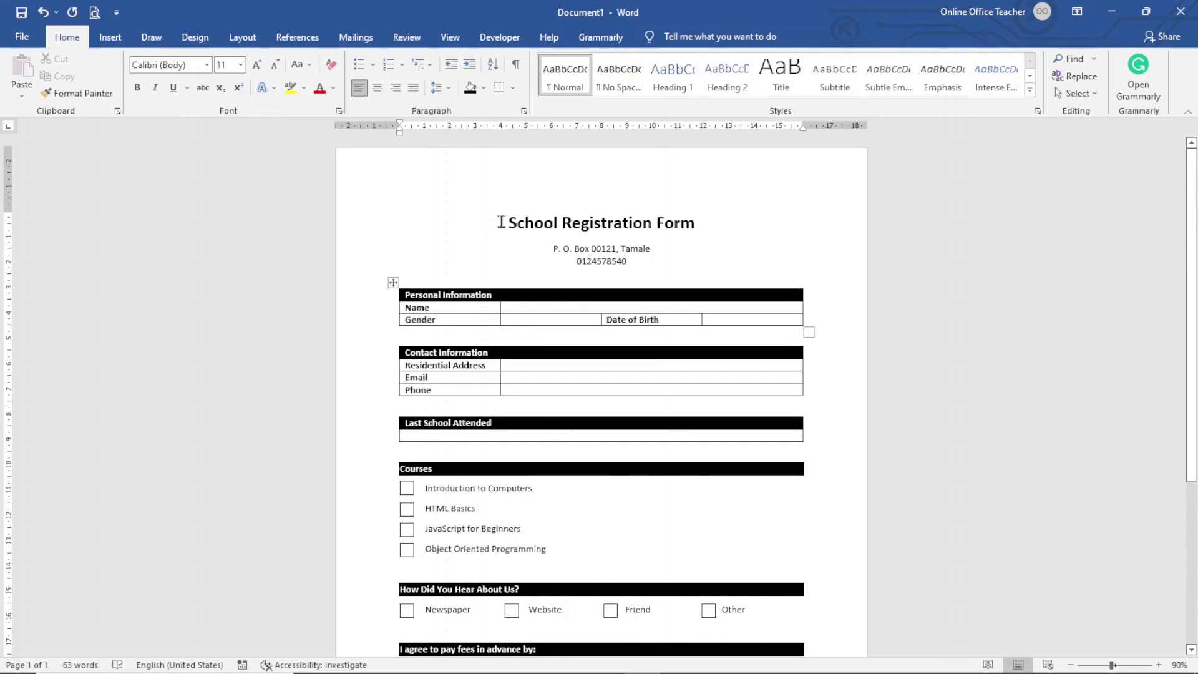
click(500, 223)
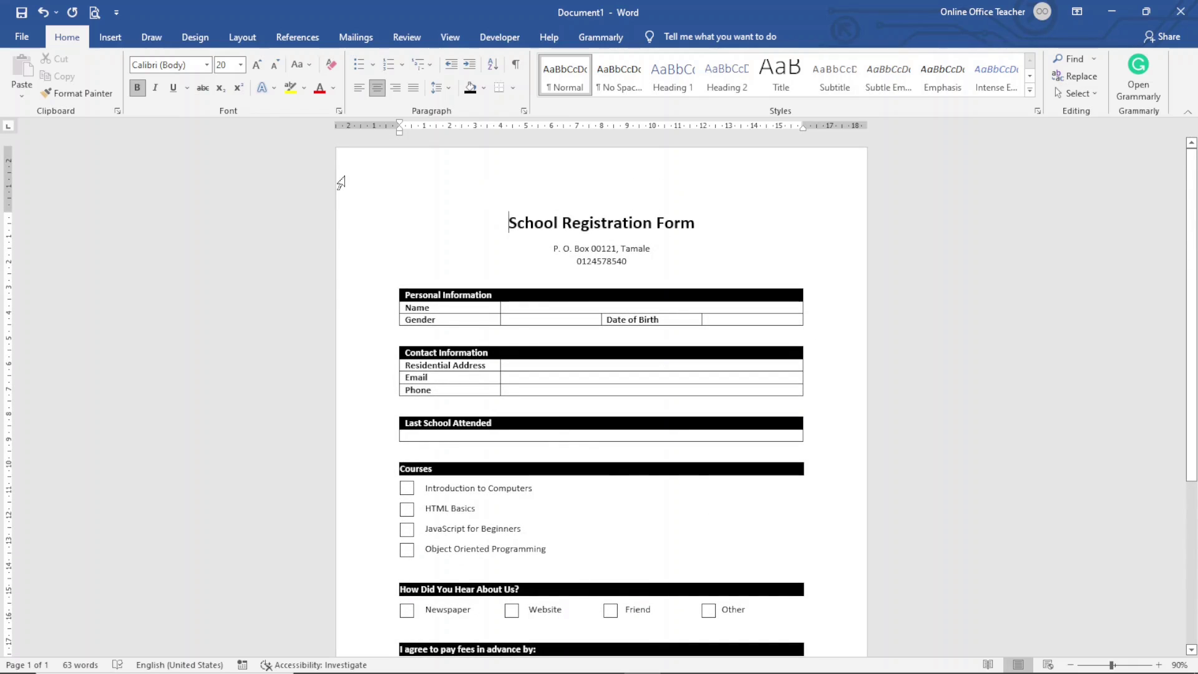
key(Return)
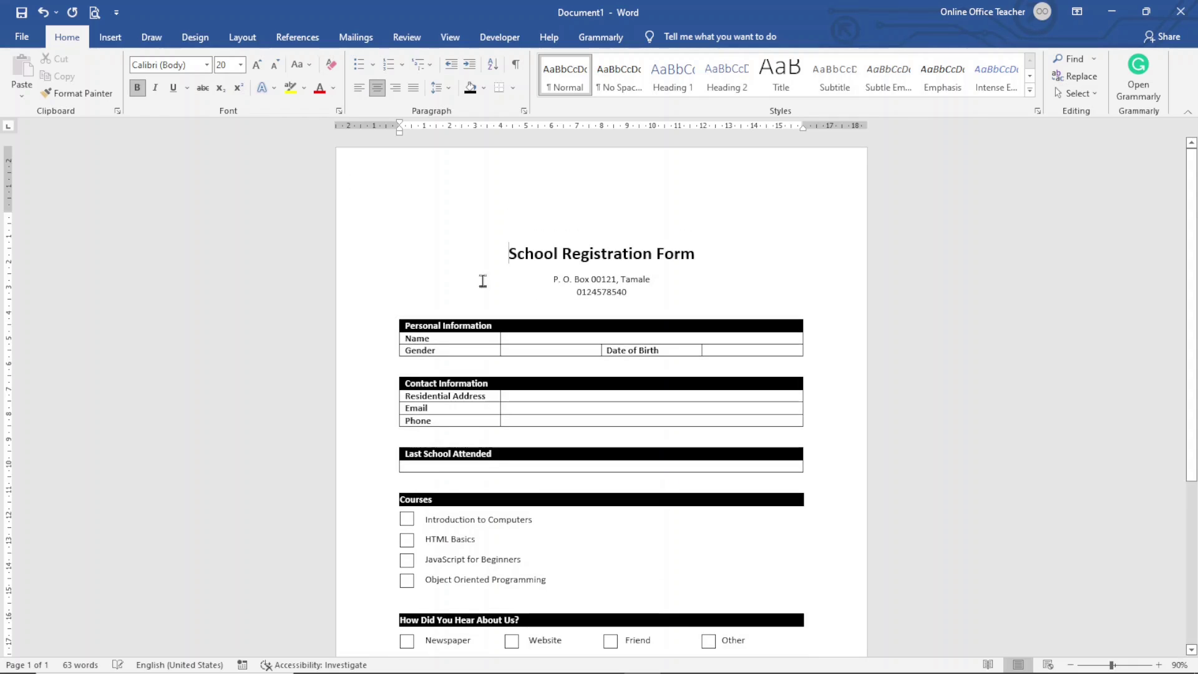
click(600, 198)
click(111, 39)
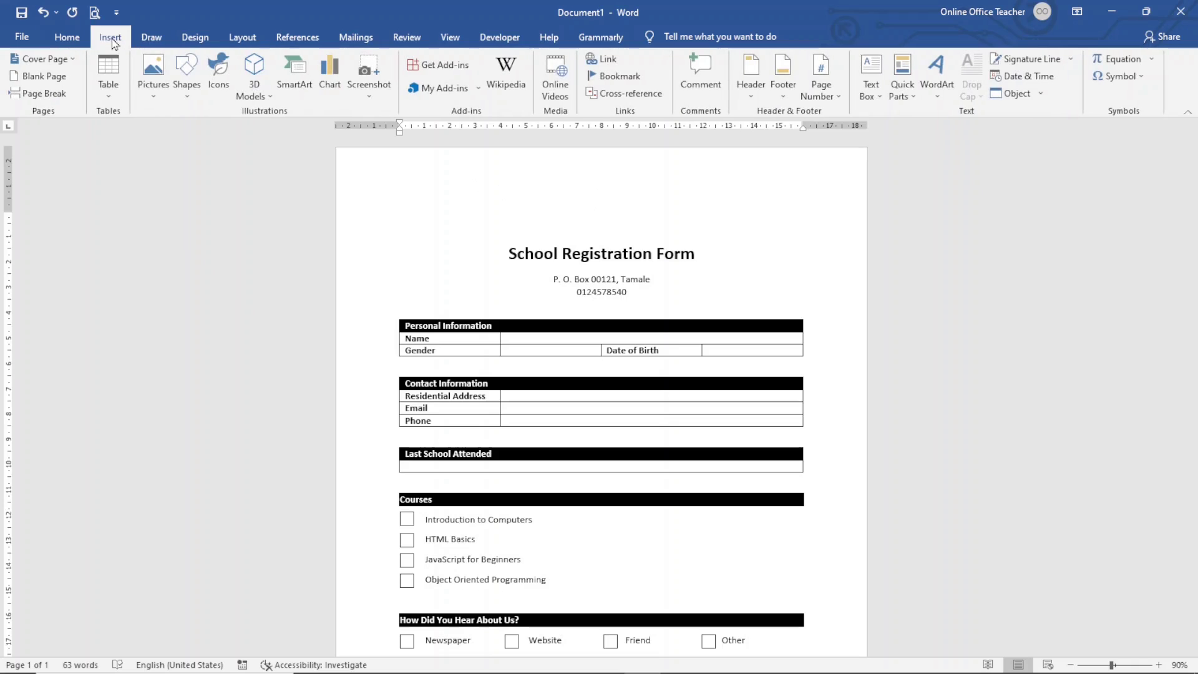
Step: Insert the teal graduation-cap logo-1 picture above the title and shrink it to 3.29 × 5.23 cm
click(153, 78)
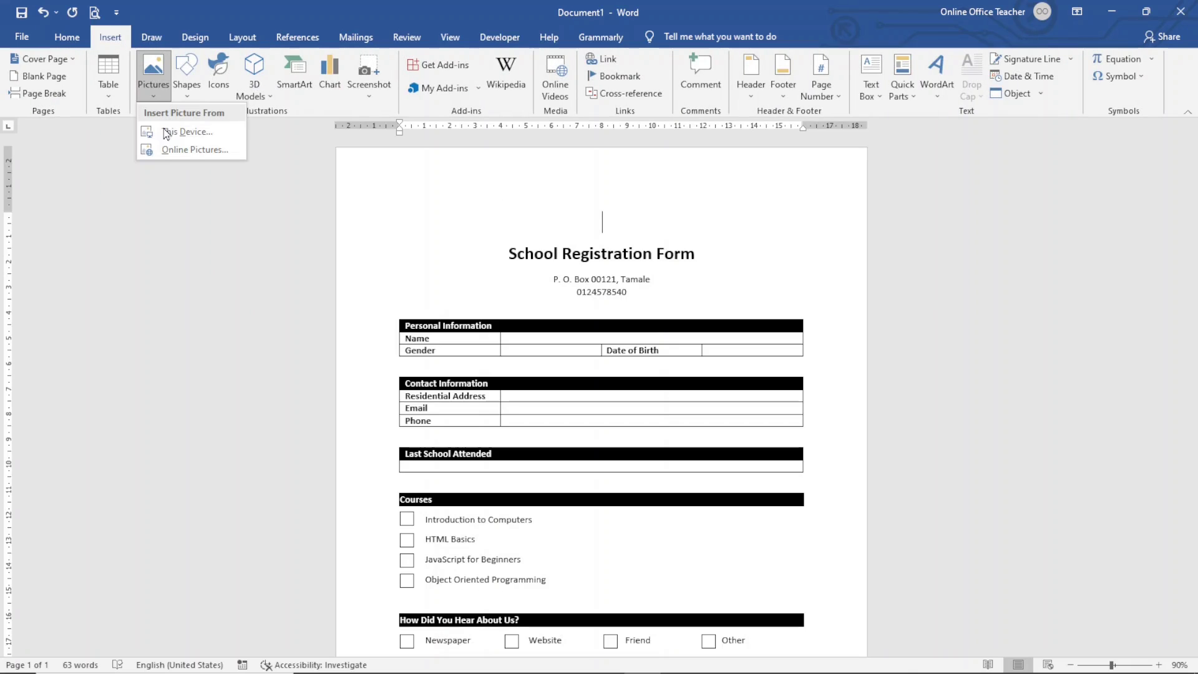
click(208, 137)
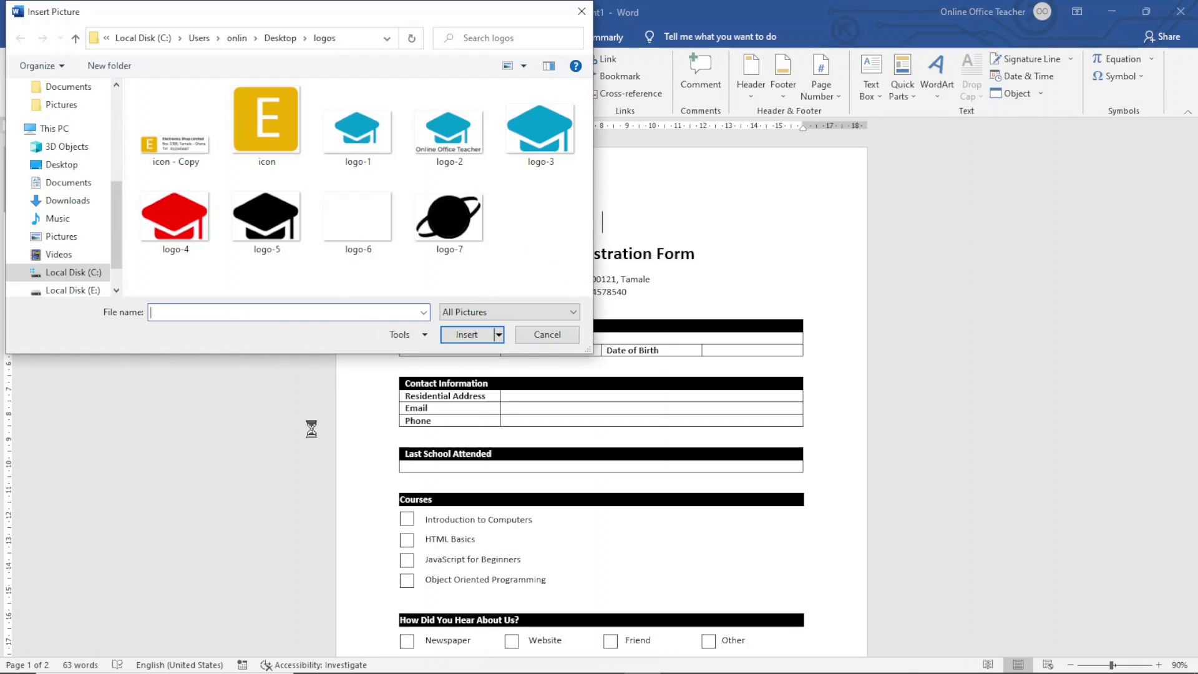
click(360, 132)
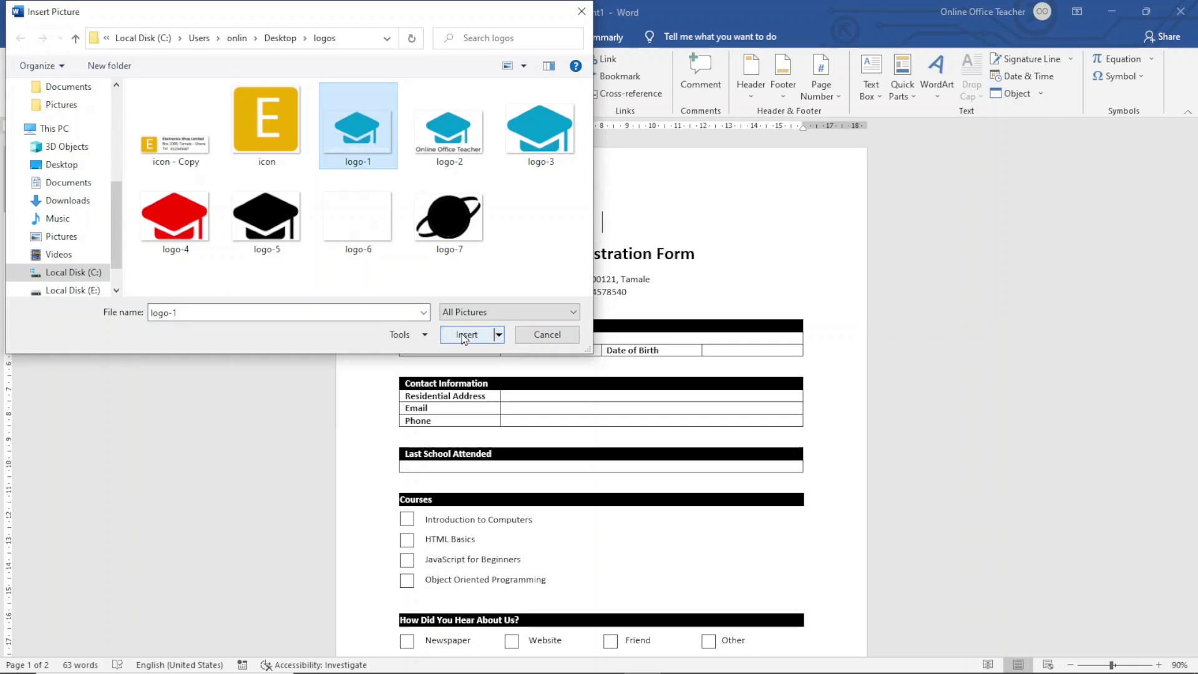
click(467, 334)
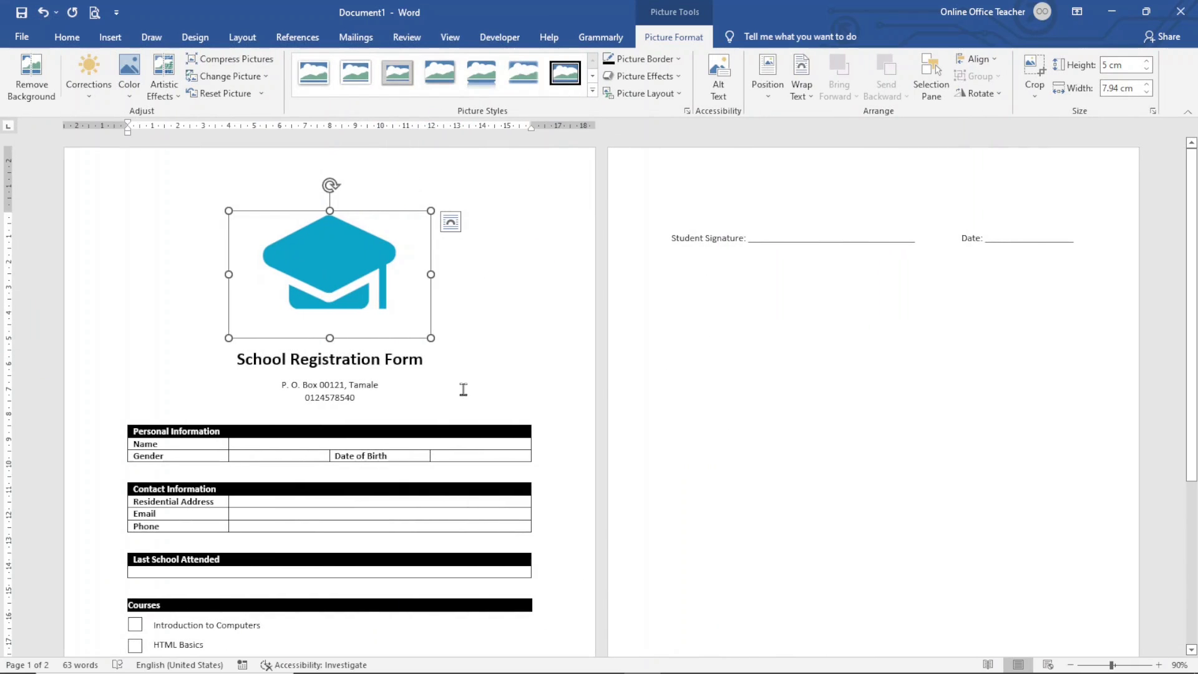
scroll(548, 368, down, 4)
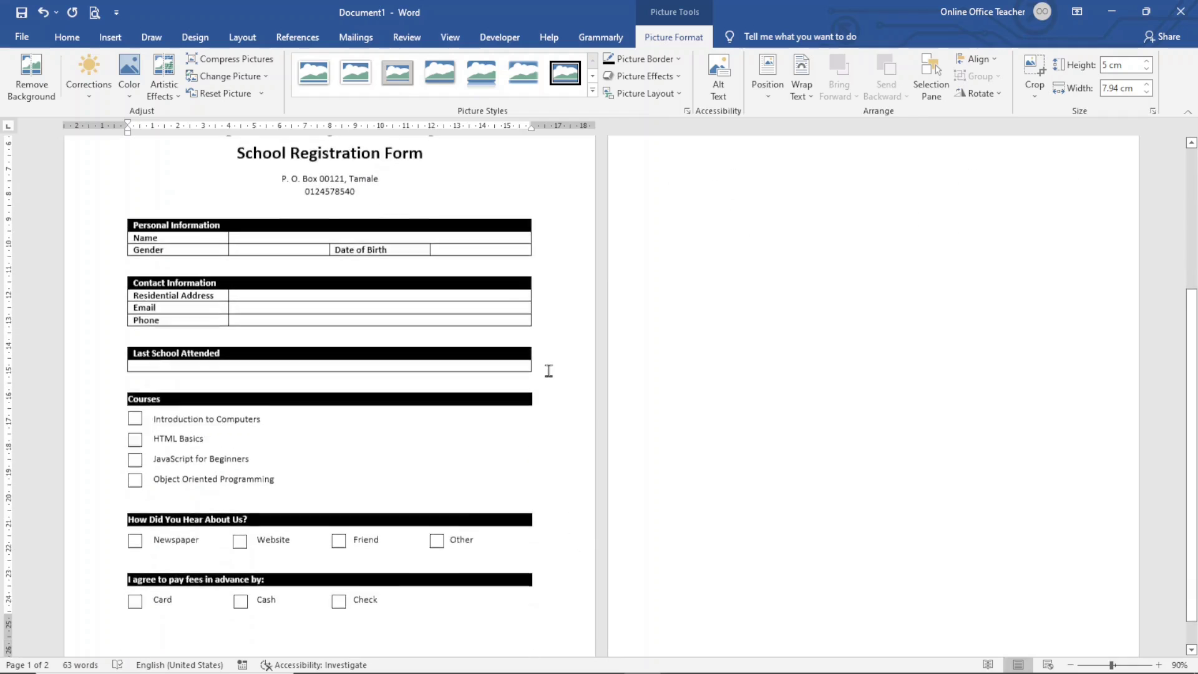
scroll(714, 518, up, 3)
scroll(719, 501, up, 1)
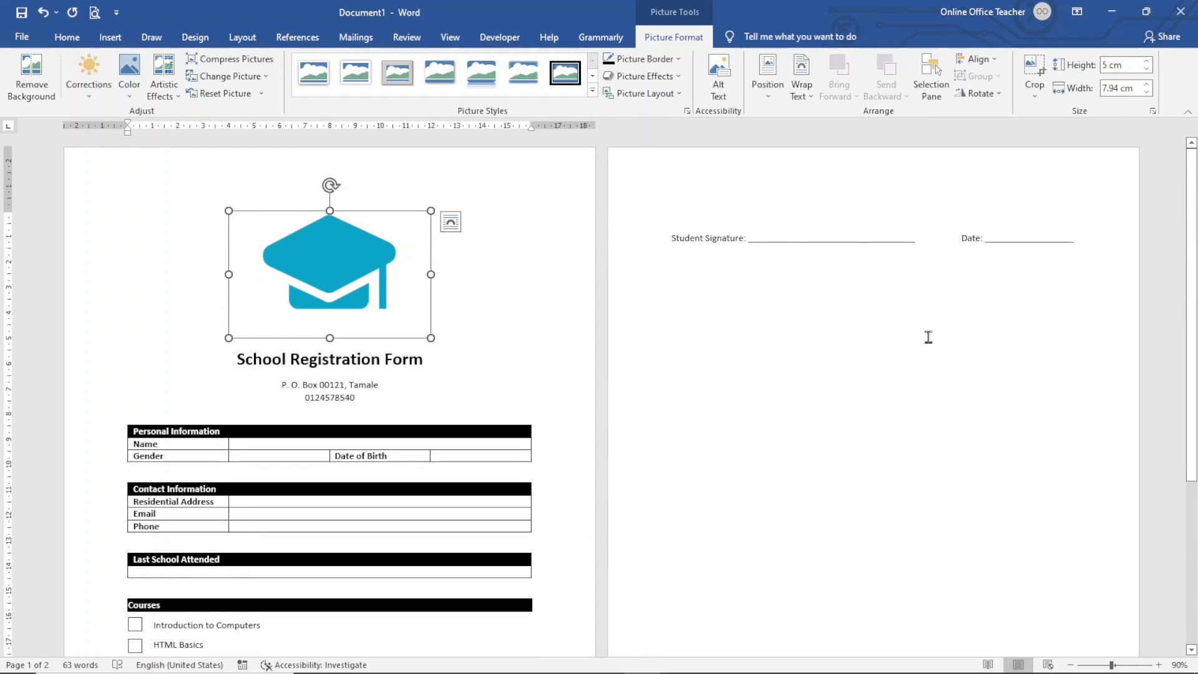
key(ctrl+z)
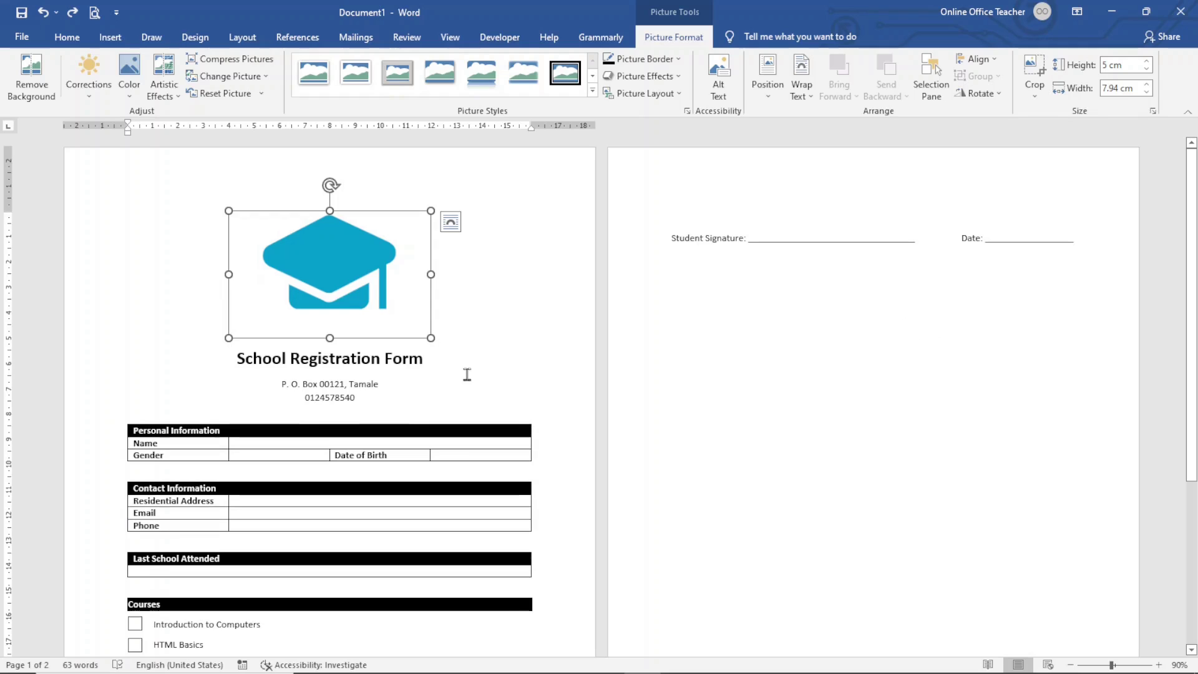
drag(431, 338, 362, 268)
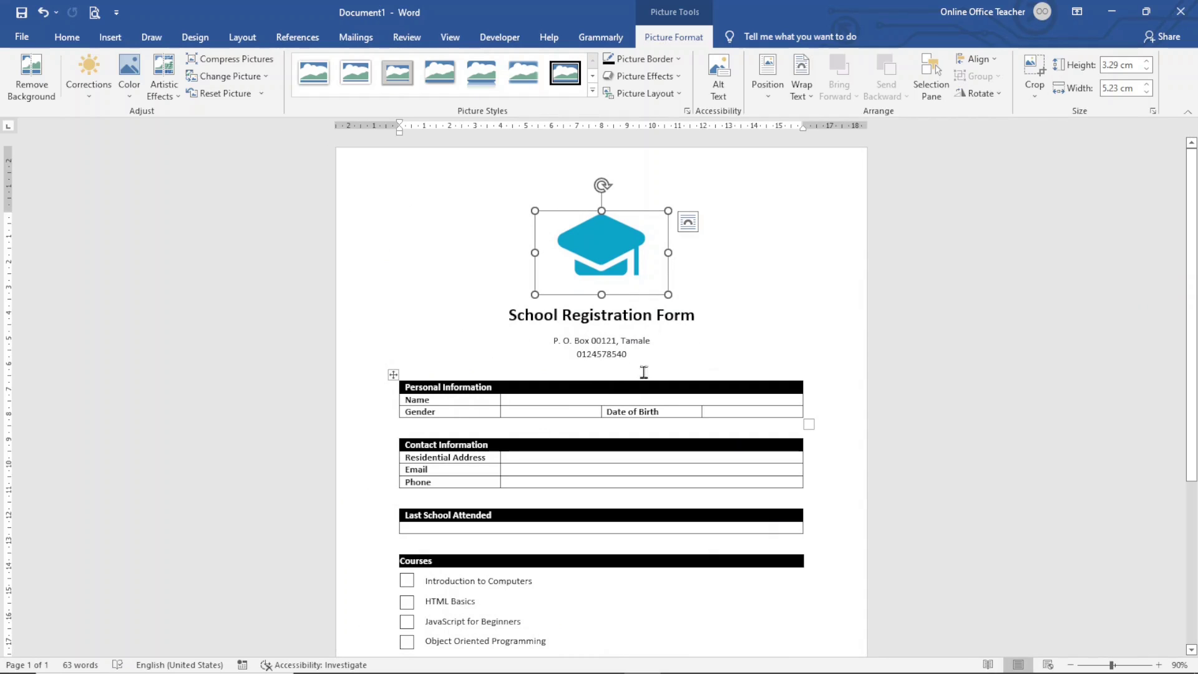
click(600, 369)
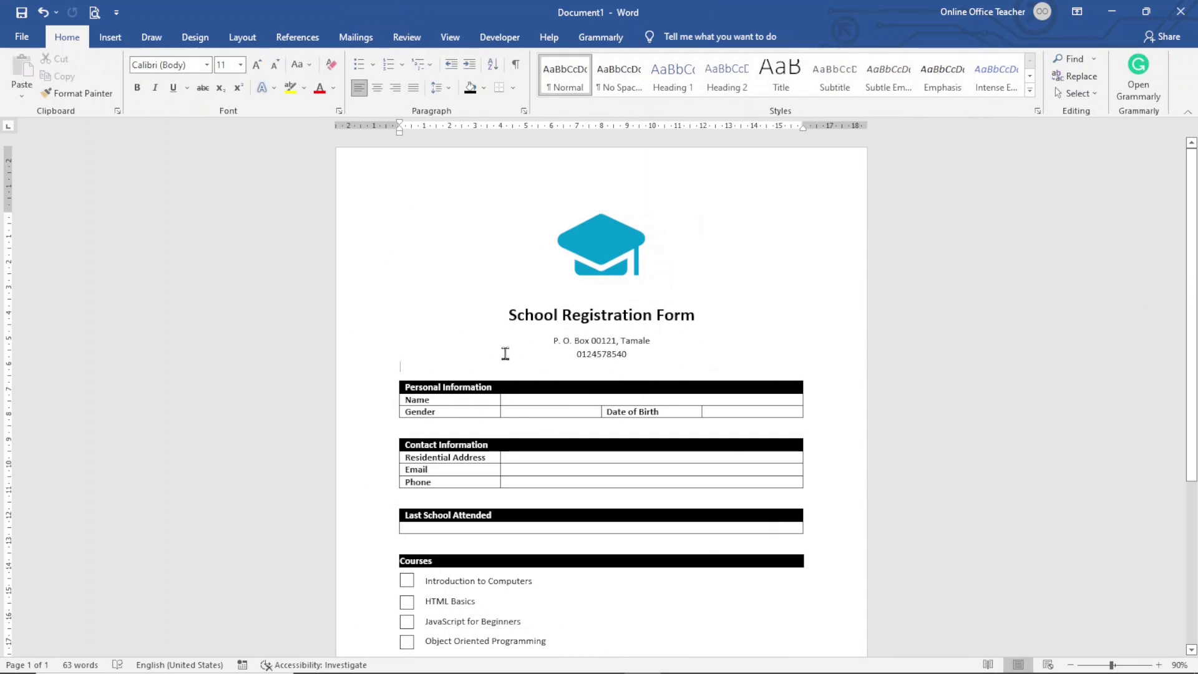
Step: Add a blank line above the Personal Information table and adjust top and bottom margins so the form fits one page
key(ctrl+z)
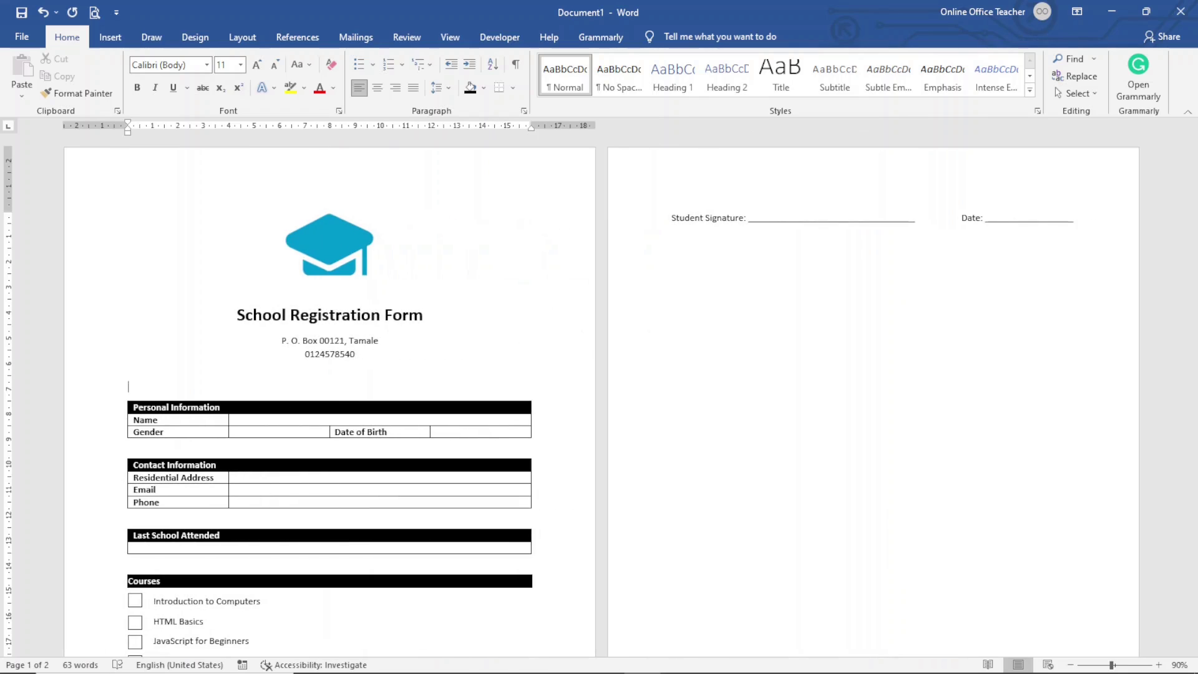
key(Return)
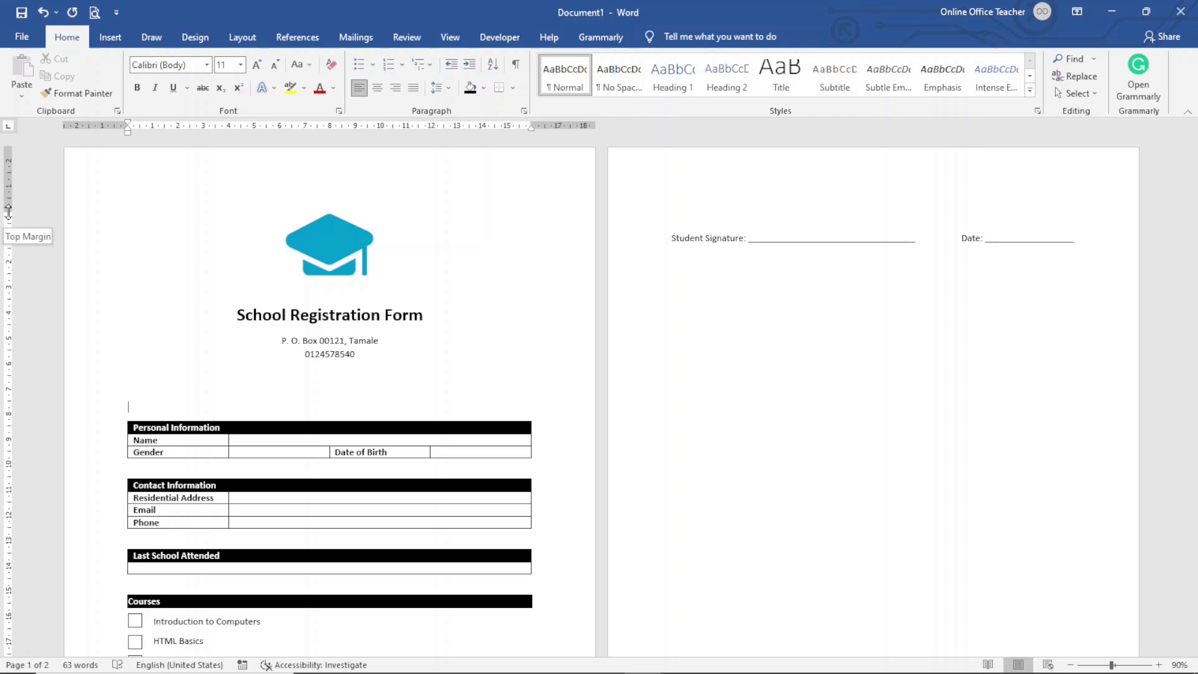
drag(8, 210, 7, 196)
scroll(306, 469, down, 5)
scroll(305, 469, down, 1)
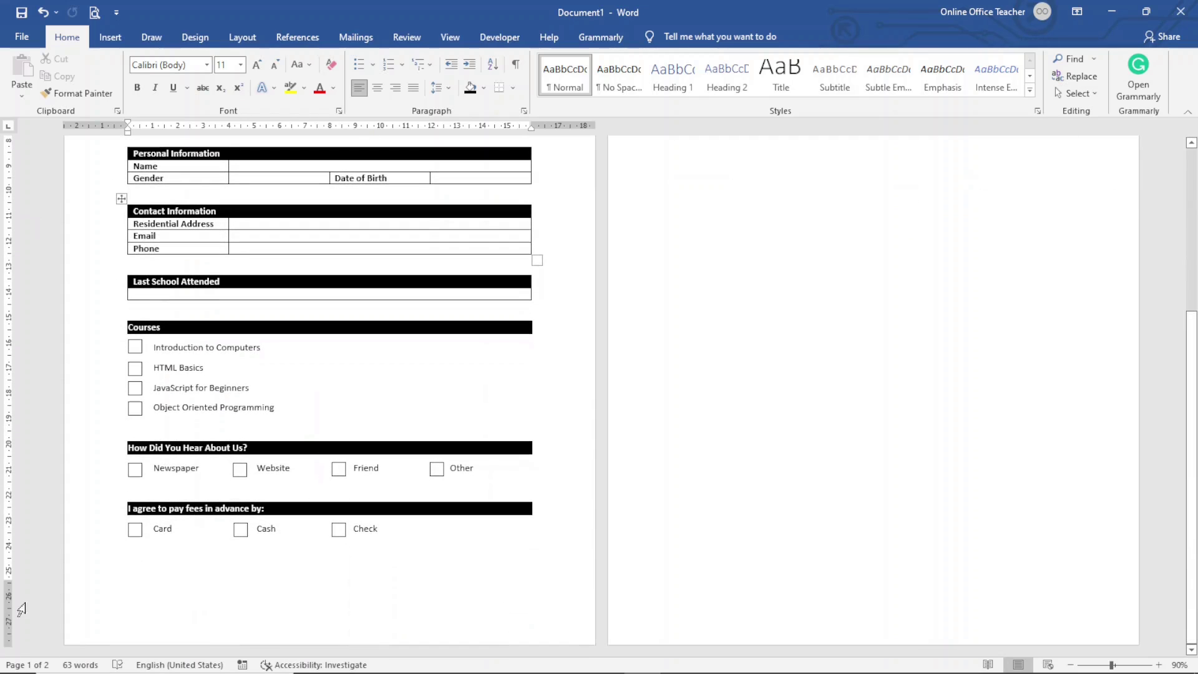
drag(5, 580, 5, 586)
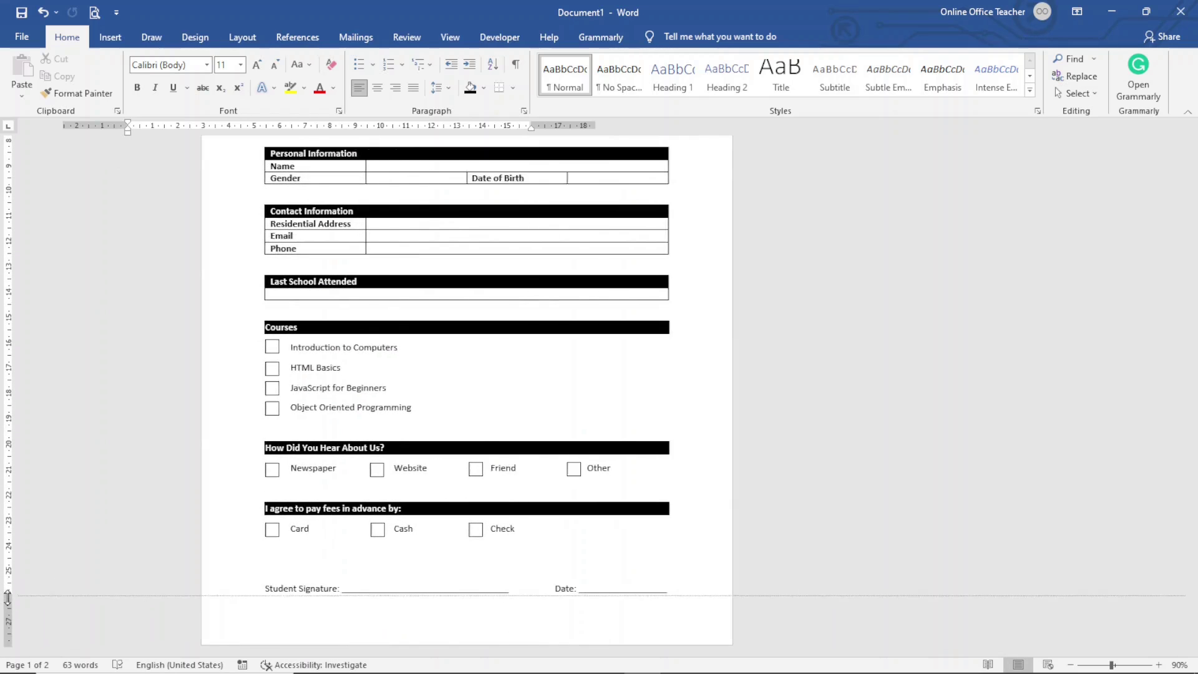
scroll(725, 553, up, 6)
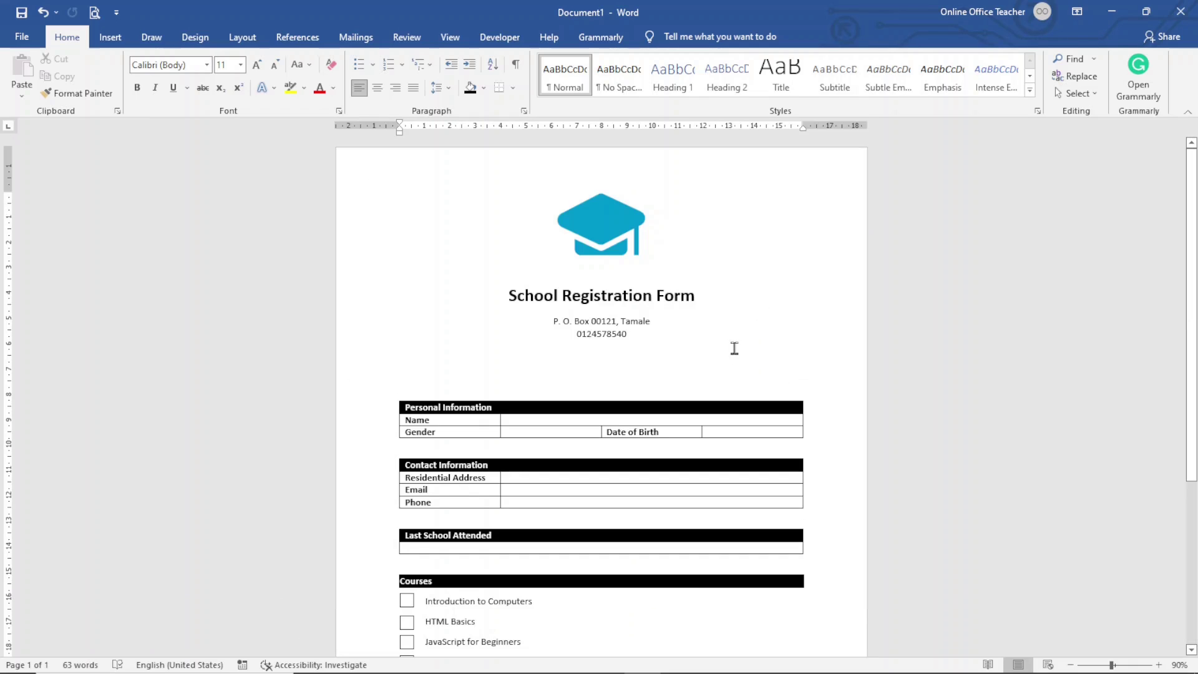
click(108, 38)
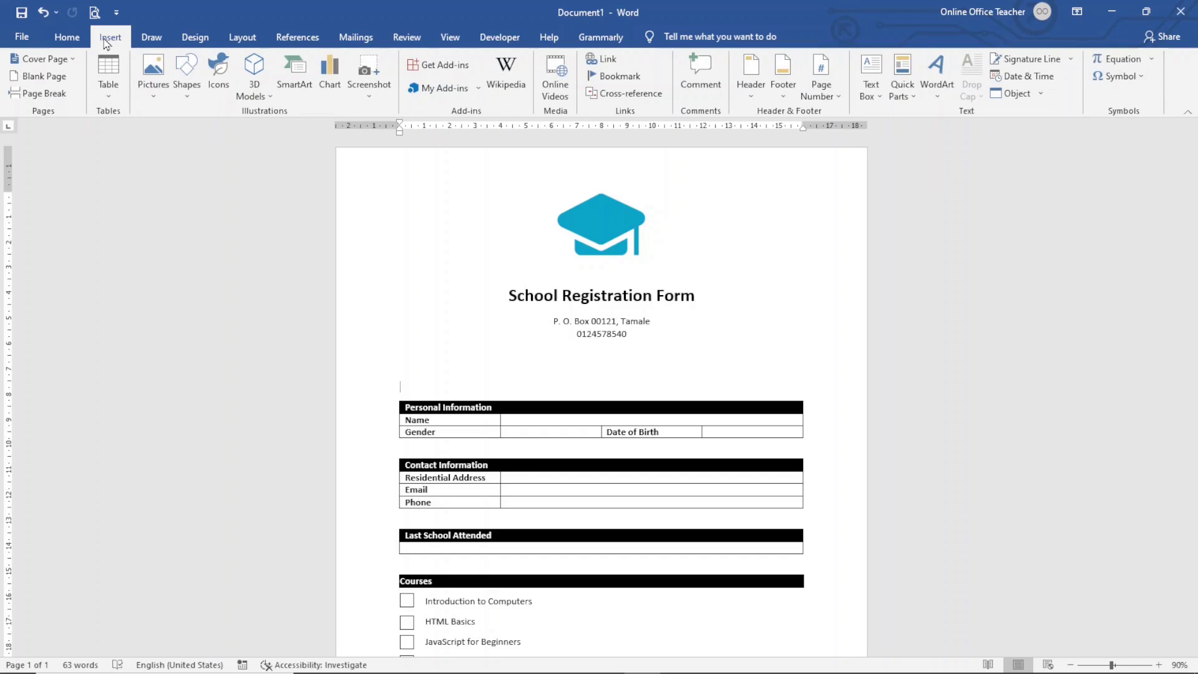
Step: Draw a 4.14 × 3.54 cm rectangle right of the title with No Fill and black outline
click(184, 78)
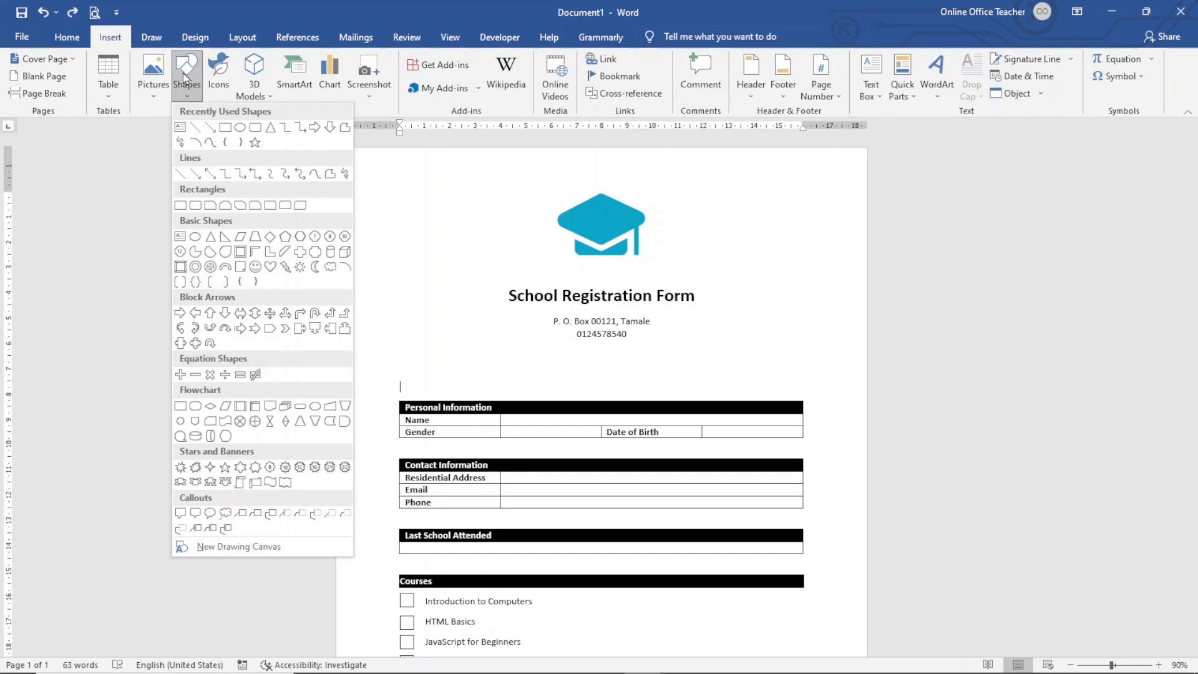
click(180, 205)
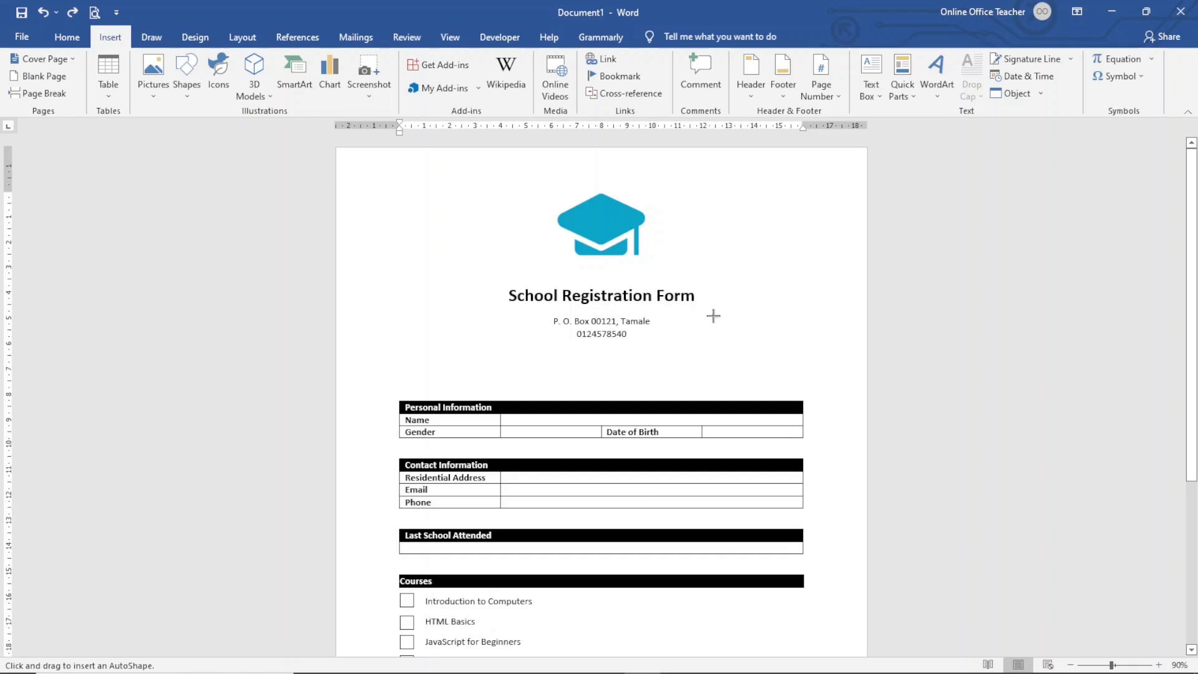
drag(714, 285, 800, 385)
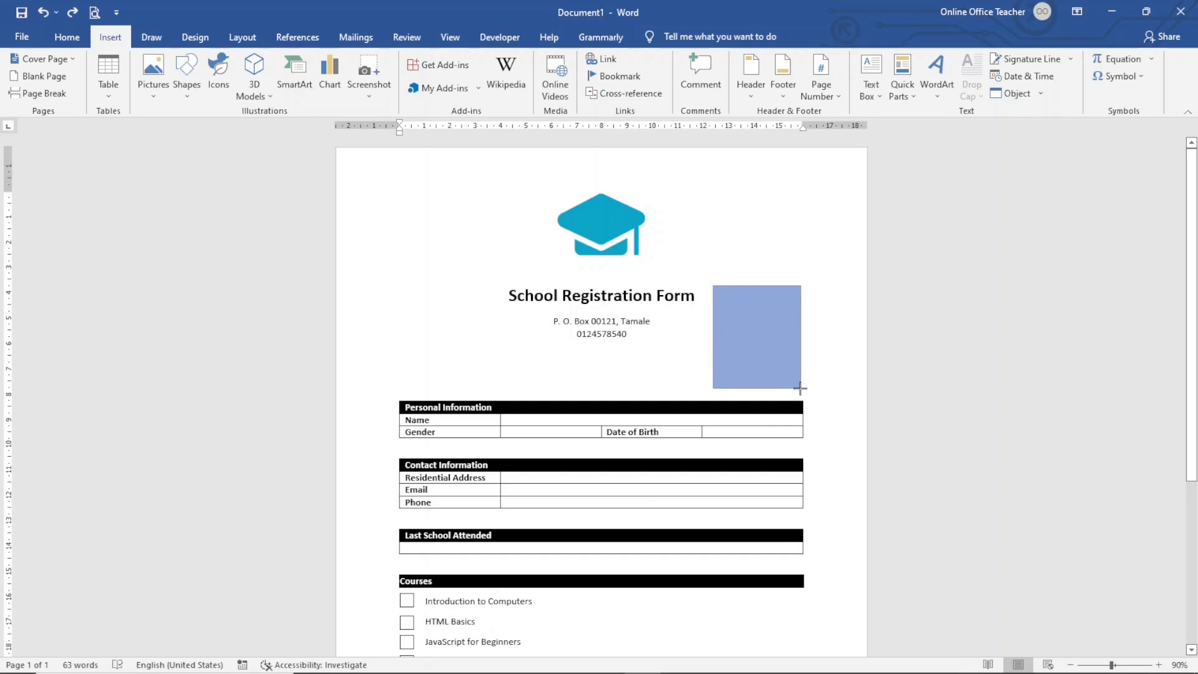
drag(803, 392, 803, 391)
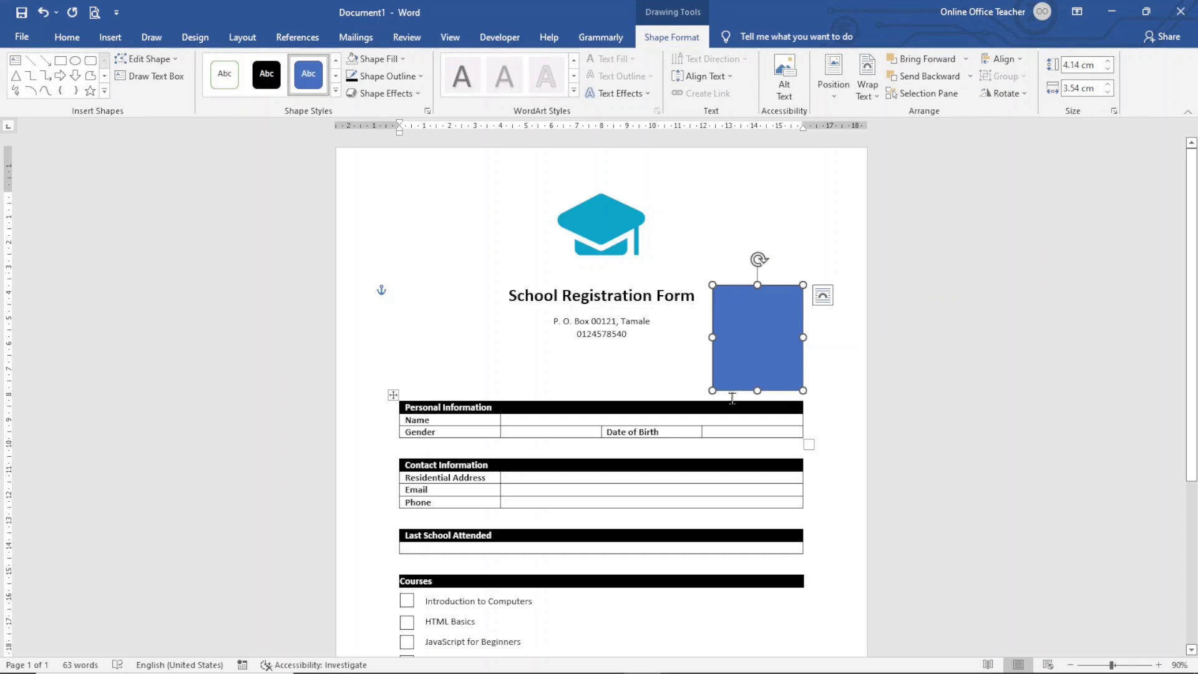
click(378, 59)
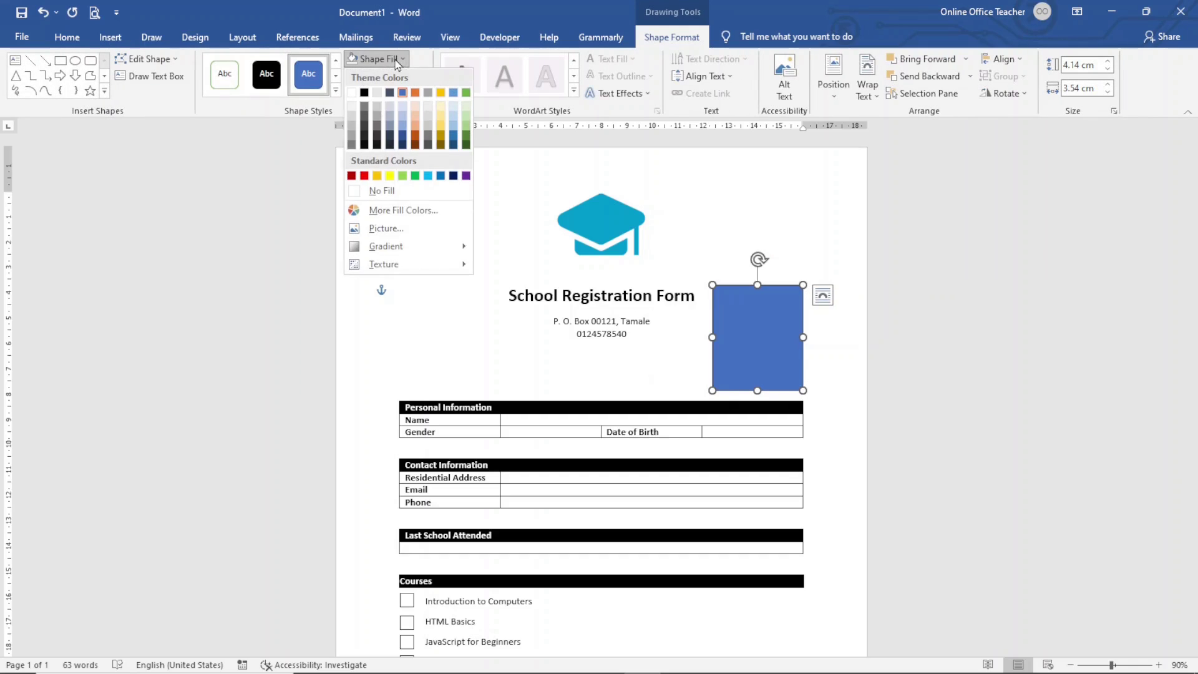
click(373, 191)
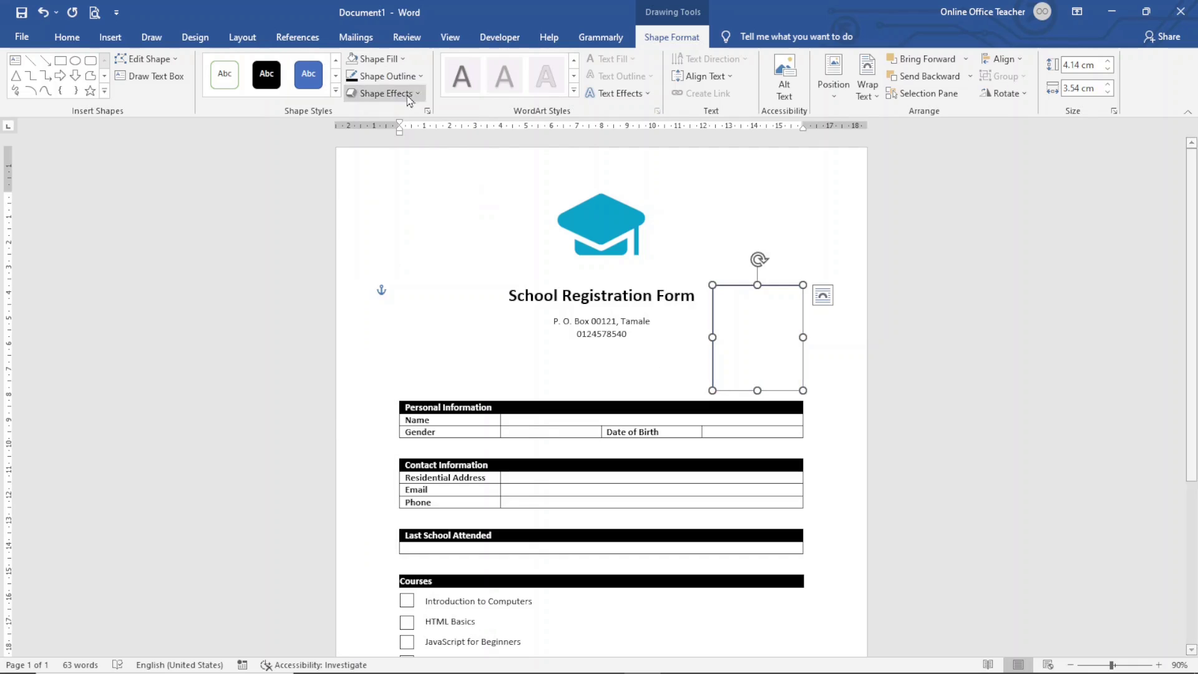
click(411, 82)
click(367, 115)
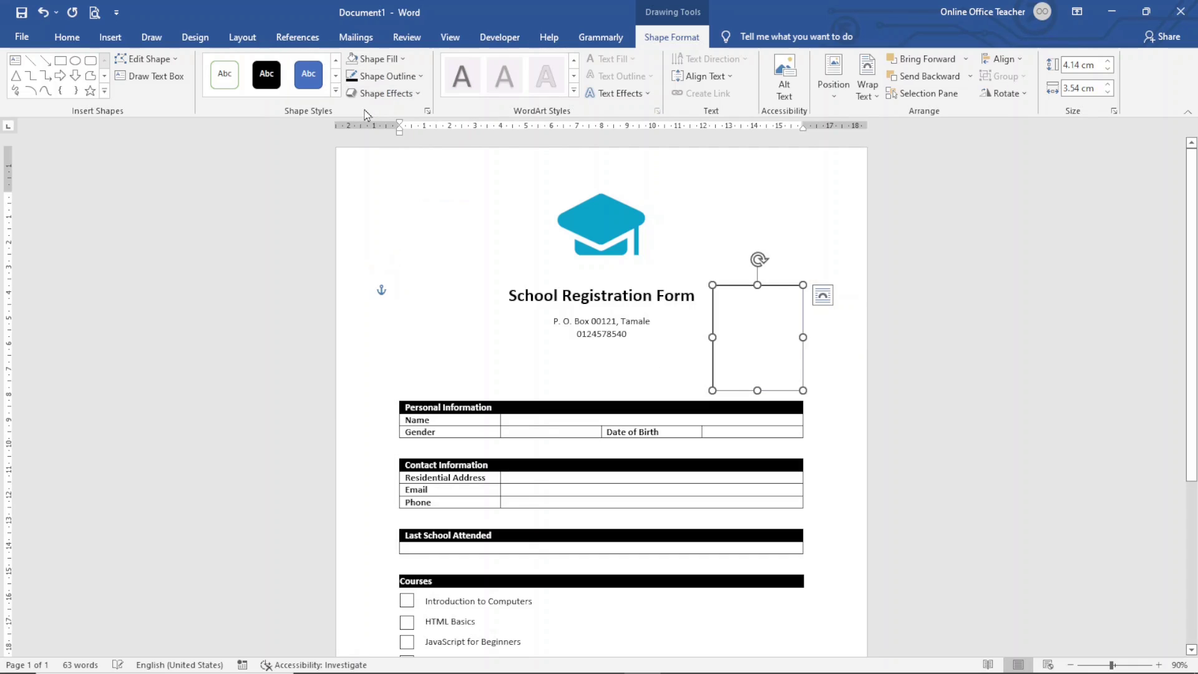
click(778, 276)
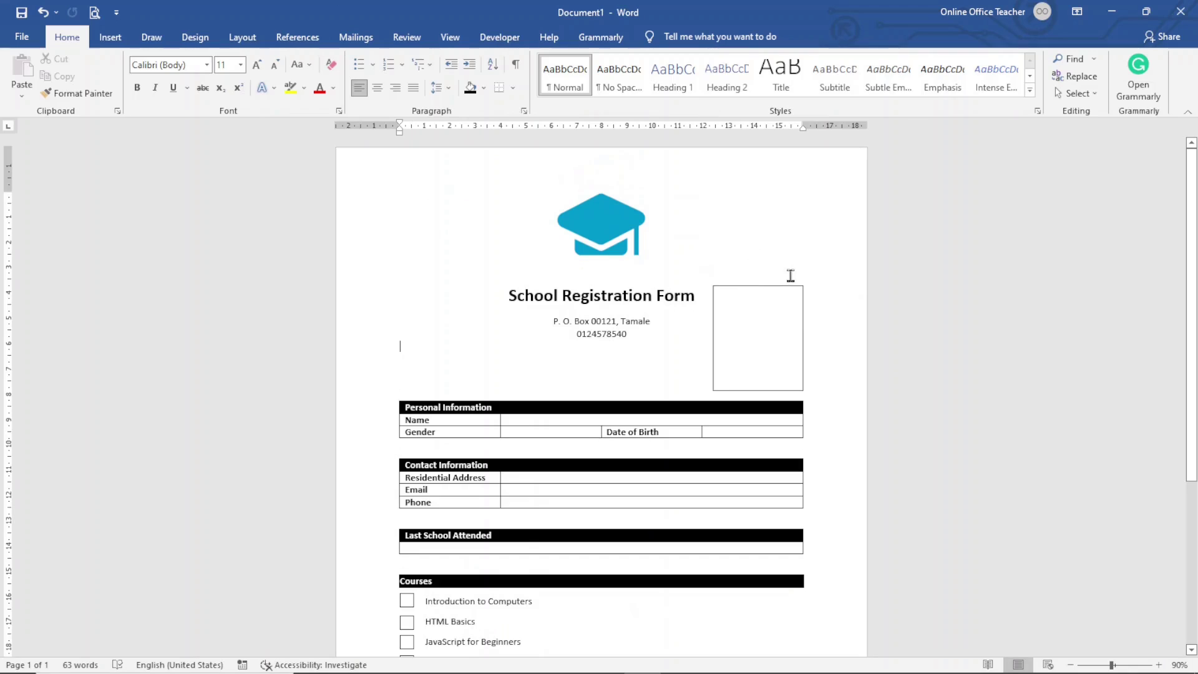
scroll(791, 270, down, 4)
scroll(810, 283, up, 3)
scroll(809, 284, up, 1)
scroll(763, 390, up, 1)
click(1072, 665)
click(1072, 665)
click(1072, 664)
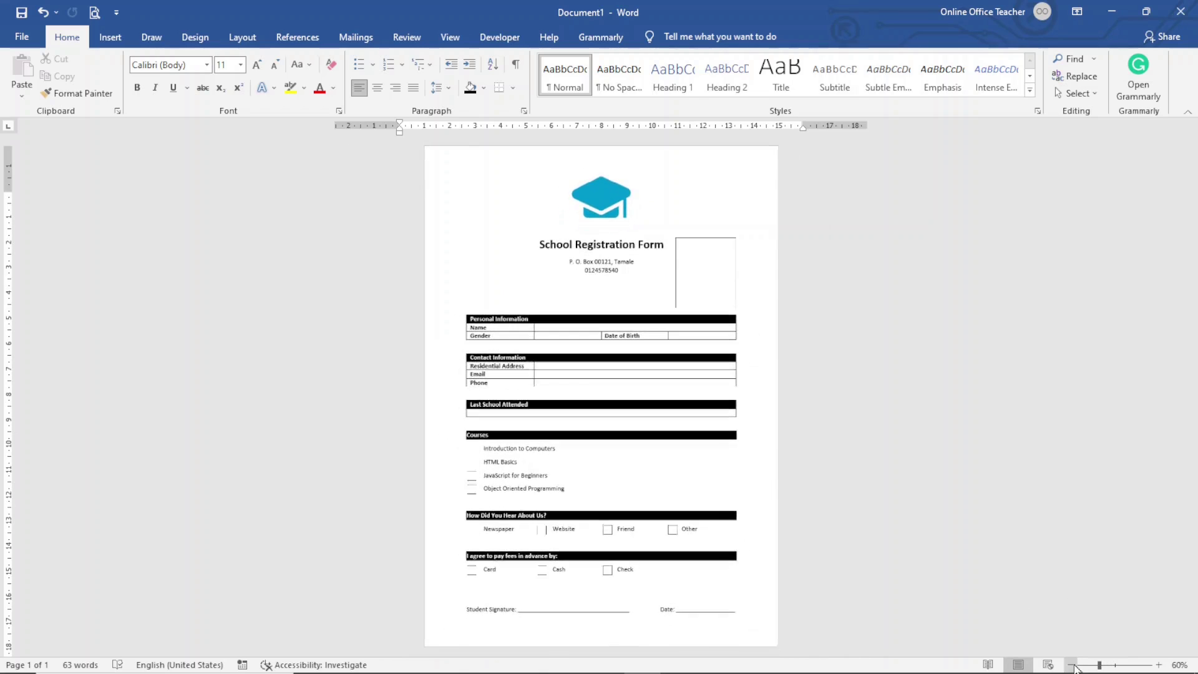
click(1072, 664)
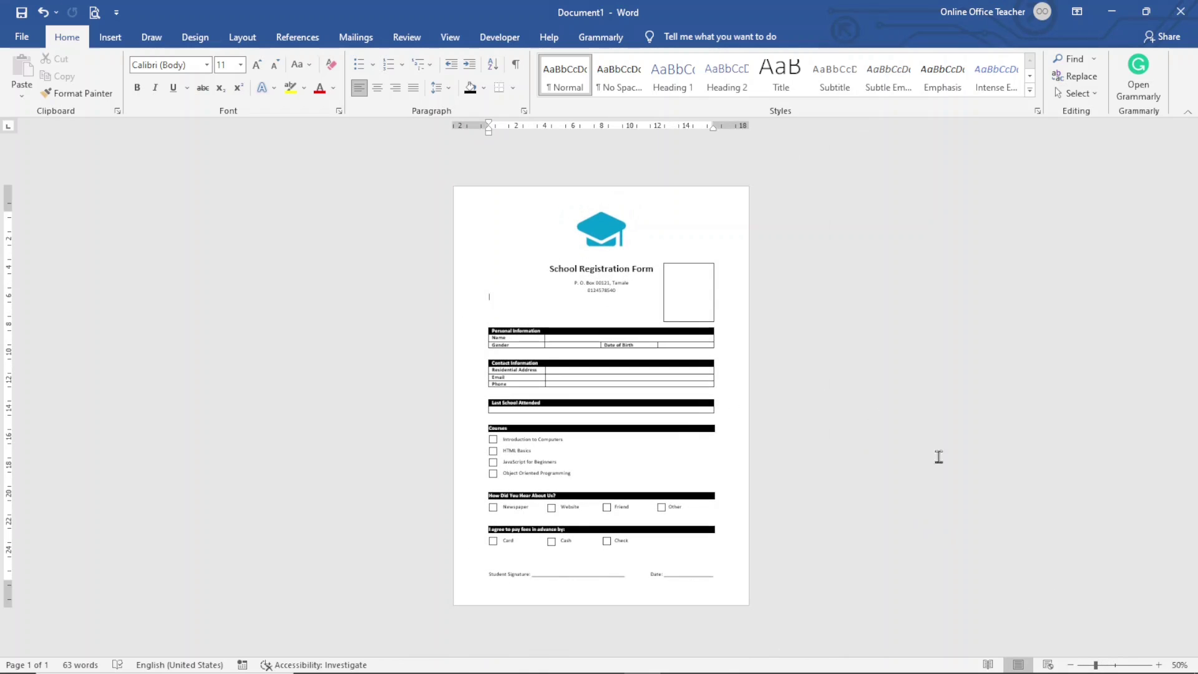
click(1158, 664)
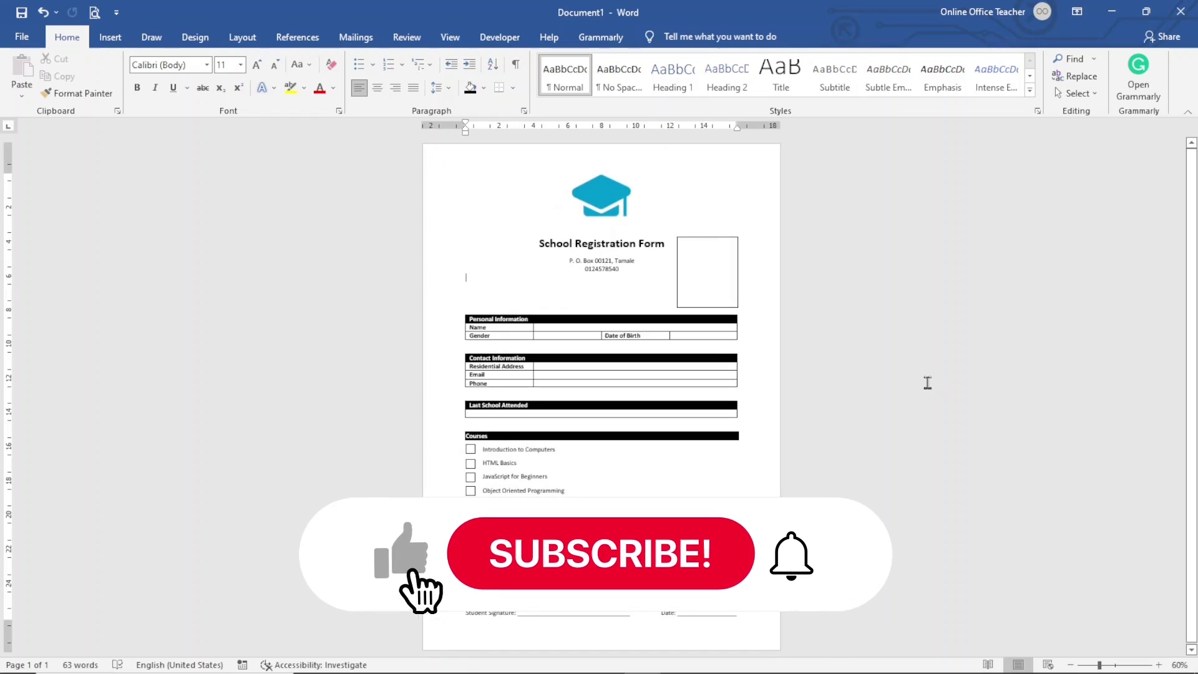